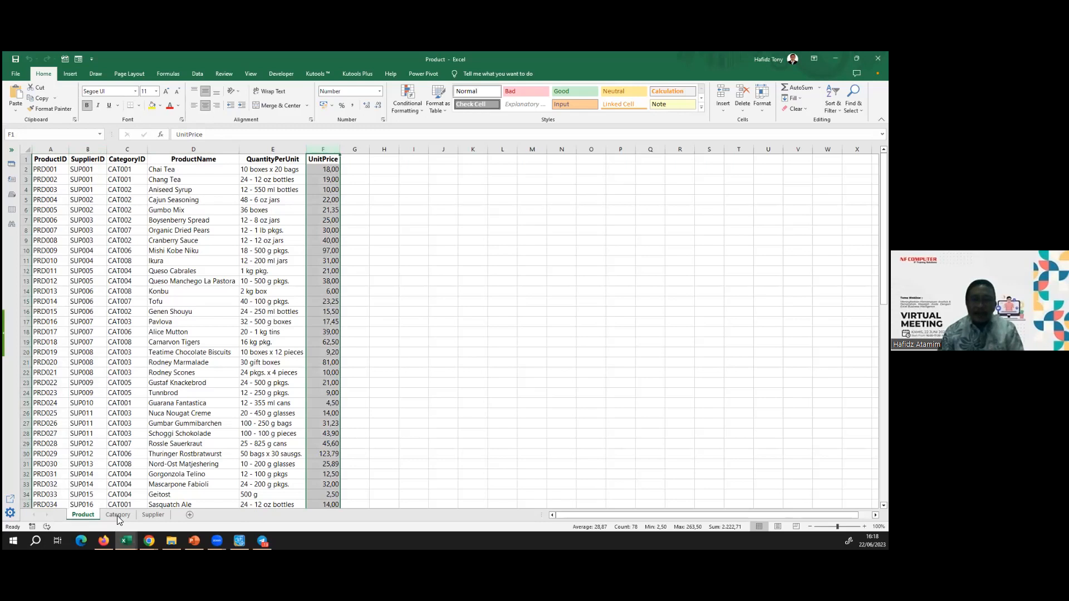
Review the columns of the Category sheet from CategoryID to Description and of the Supplier sheet from SupplierID to Fax.
left_click(117, 516)
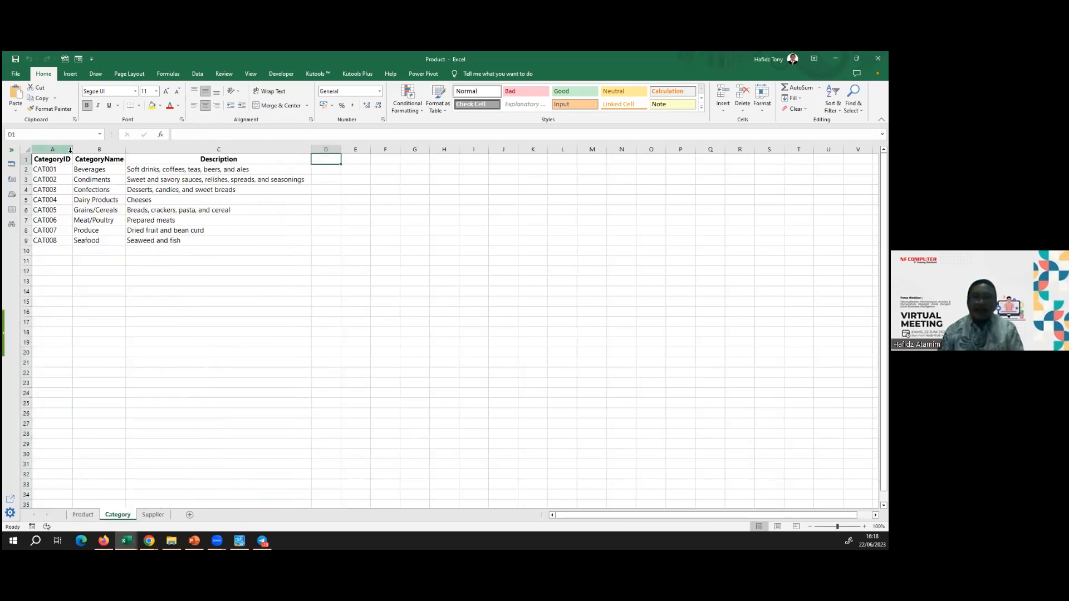
left_click(68, 150)
left_click(100, 150)
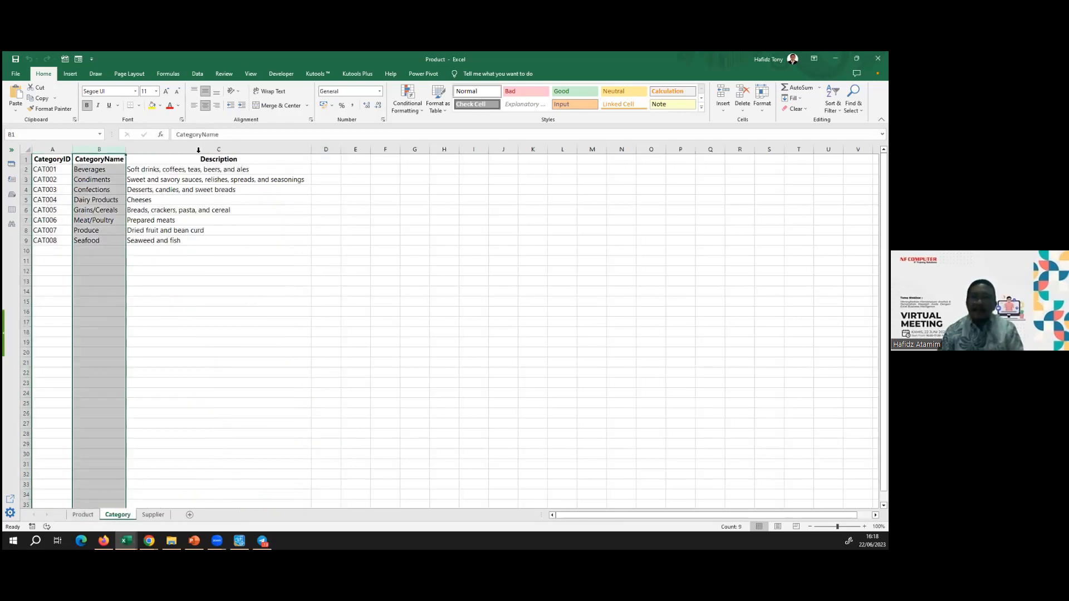
left_click(199, 149)
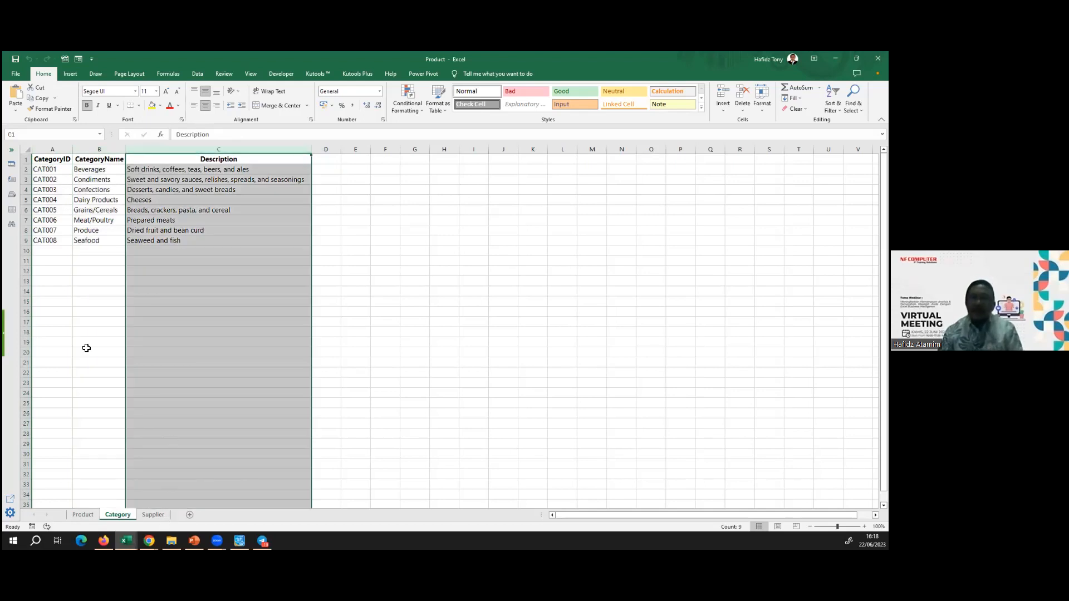
key("ctrl+Page_Down")
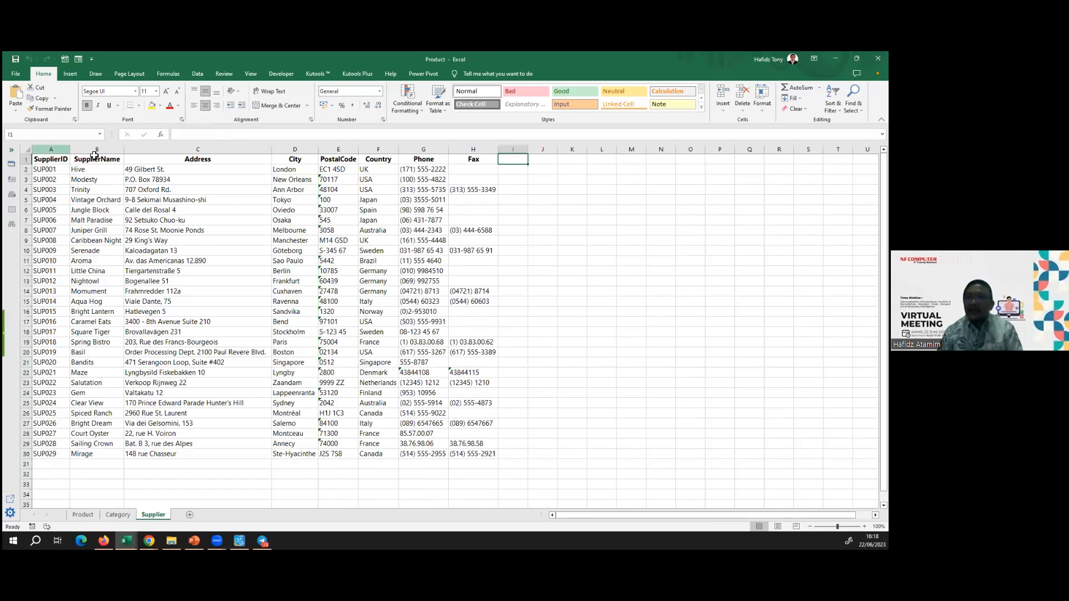
left_click(96, 151)
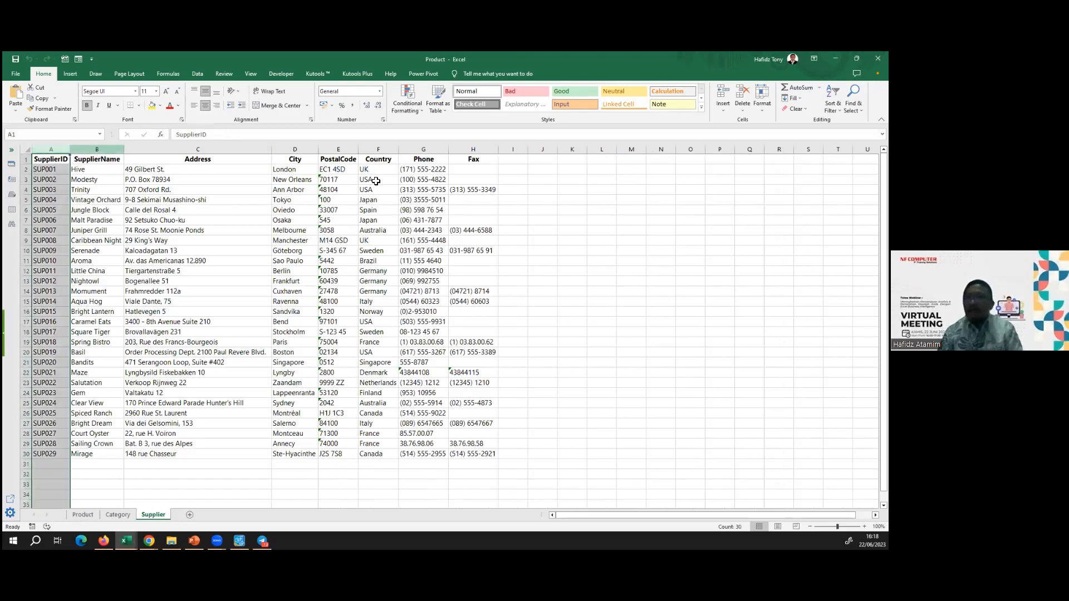
left_click(484, 149)
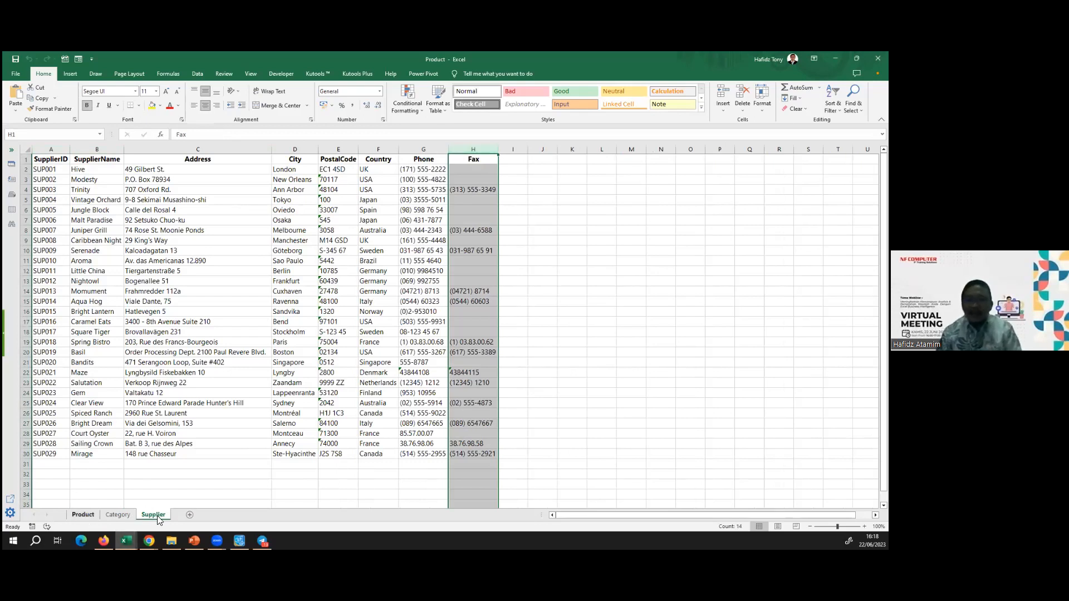
Compare the Product, Category and Supplier sheets, ending on the Product sheet.
left_click(76, 517)
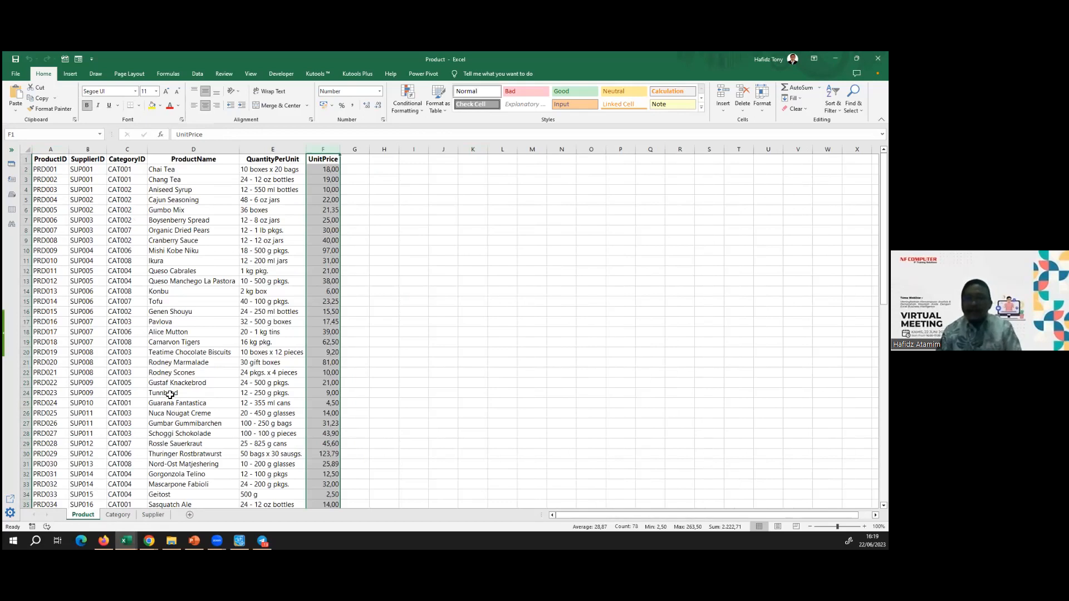
left_click(118, 515)
left_click(159, 515)
left_click(118, 516)
left_click(97, 516)
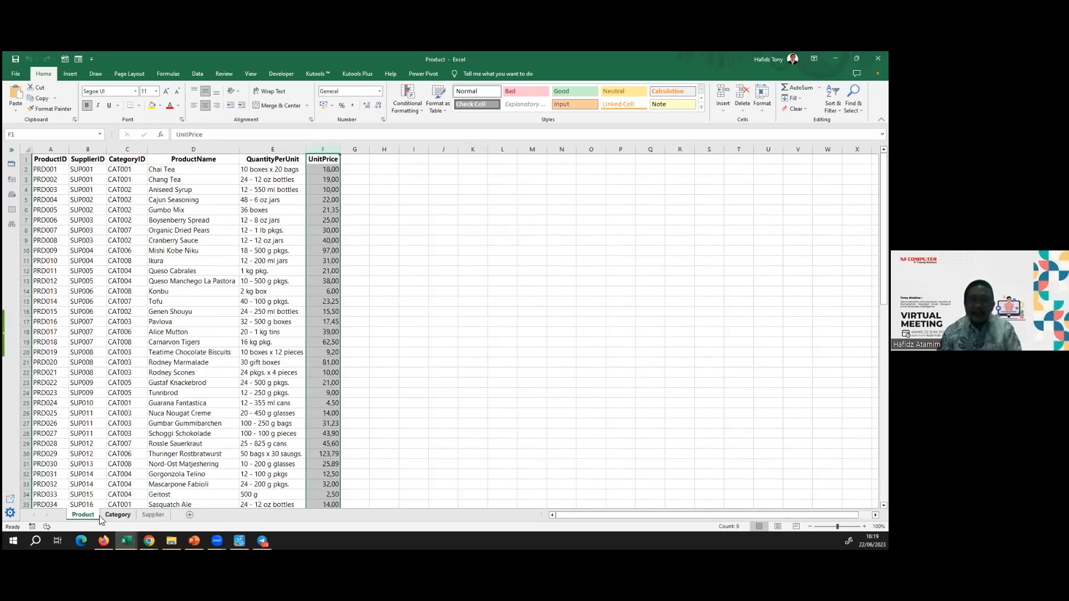
left_click(117, 515)
left_click(89, 515)
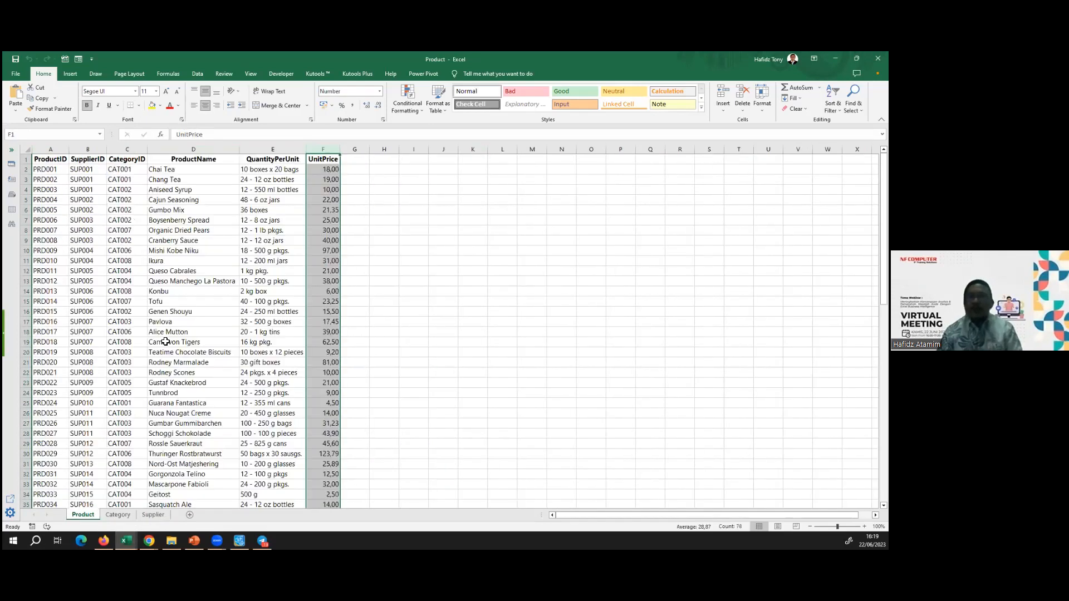
Create a PivotTable from the whole Product data range on a new worksheet.
left_click(168, 342)
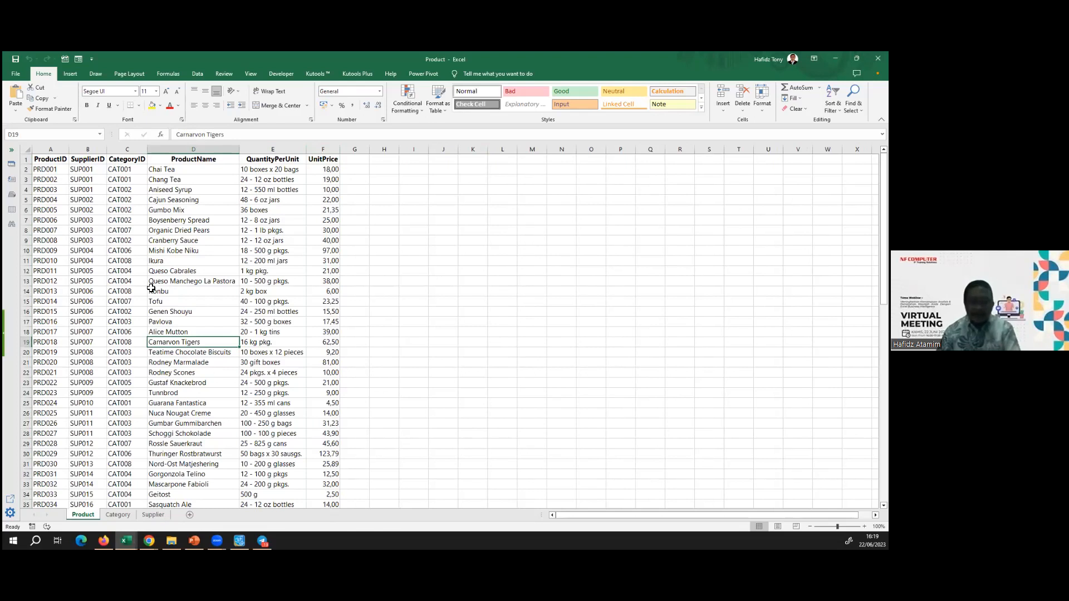
key("ctrl+a")
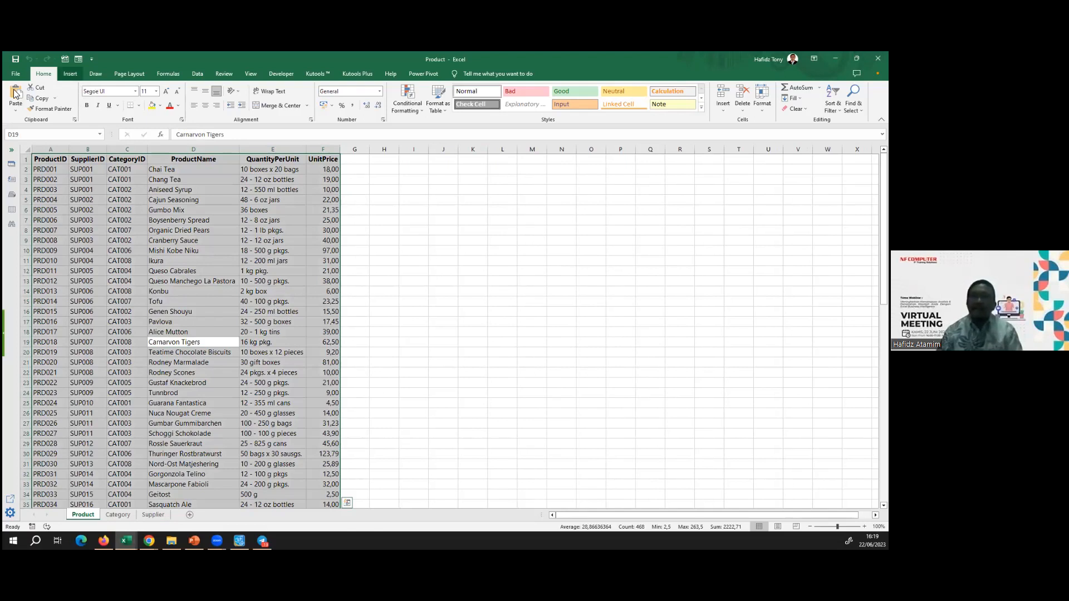
left_click(70, 74)
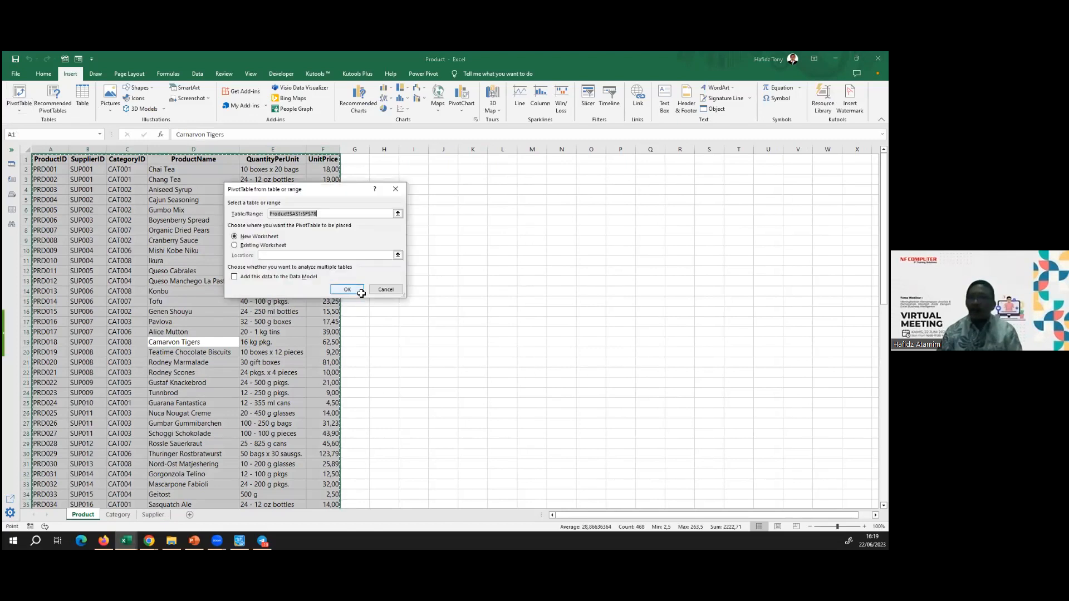
left_click(360, 291)
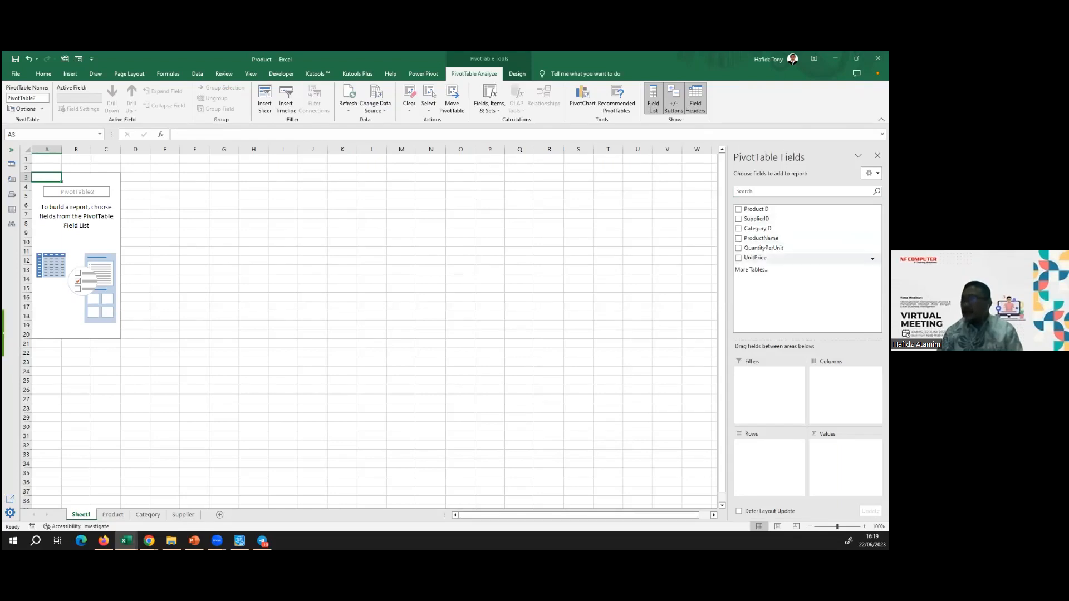
Add ProductName as rows and UnitPrice as summed values to the PivotTable, and inspect several of its entries.
left_click(739, 239)
left_click(739, 258)
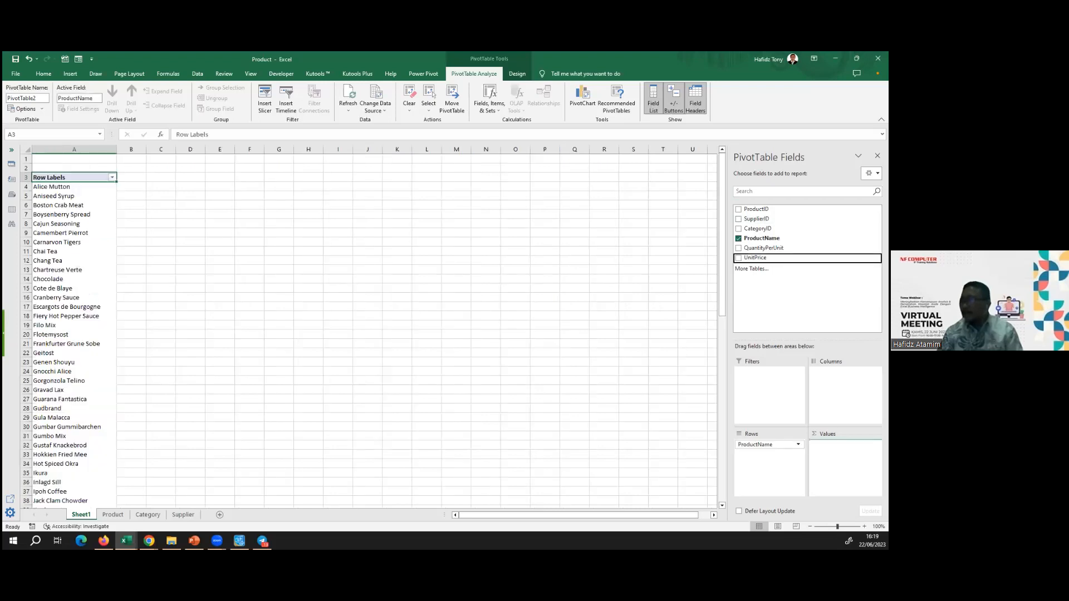
left_click(70, 198)
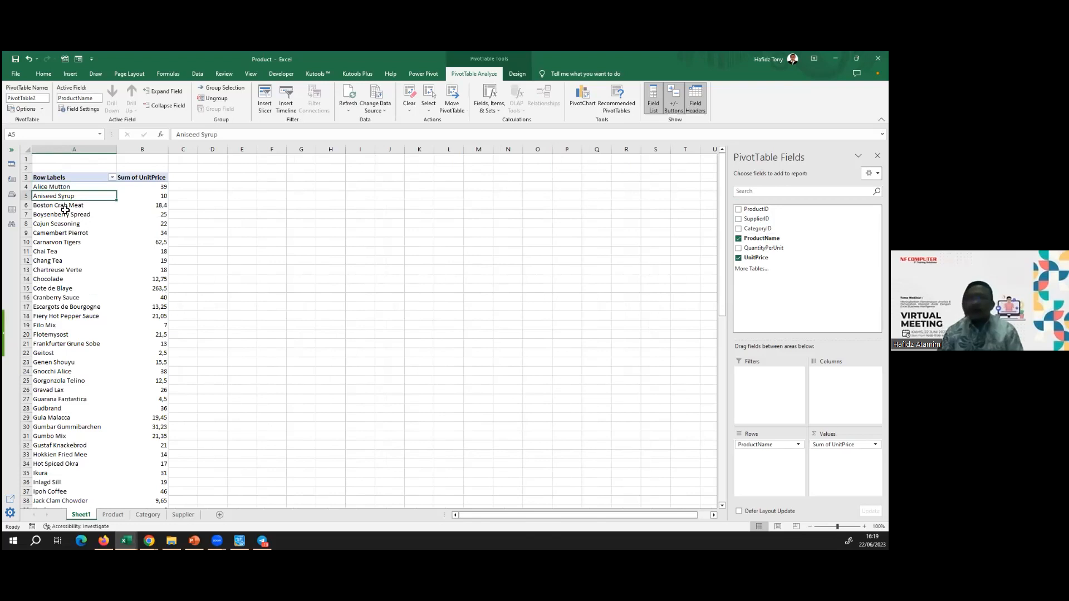
left_click(155, 188)
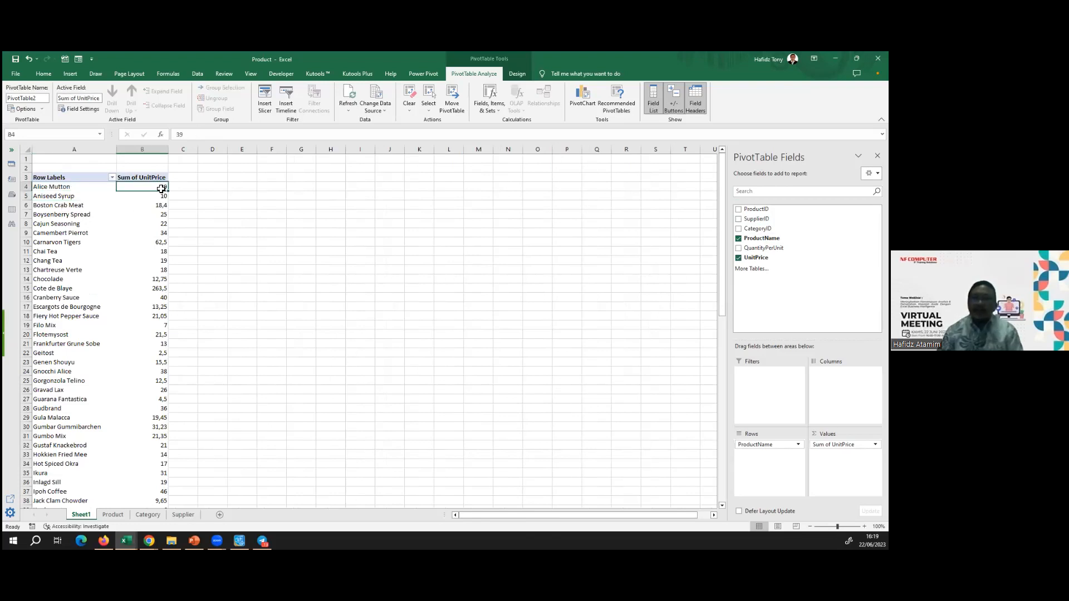
mouse_move(160, 188)
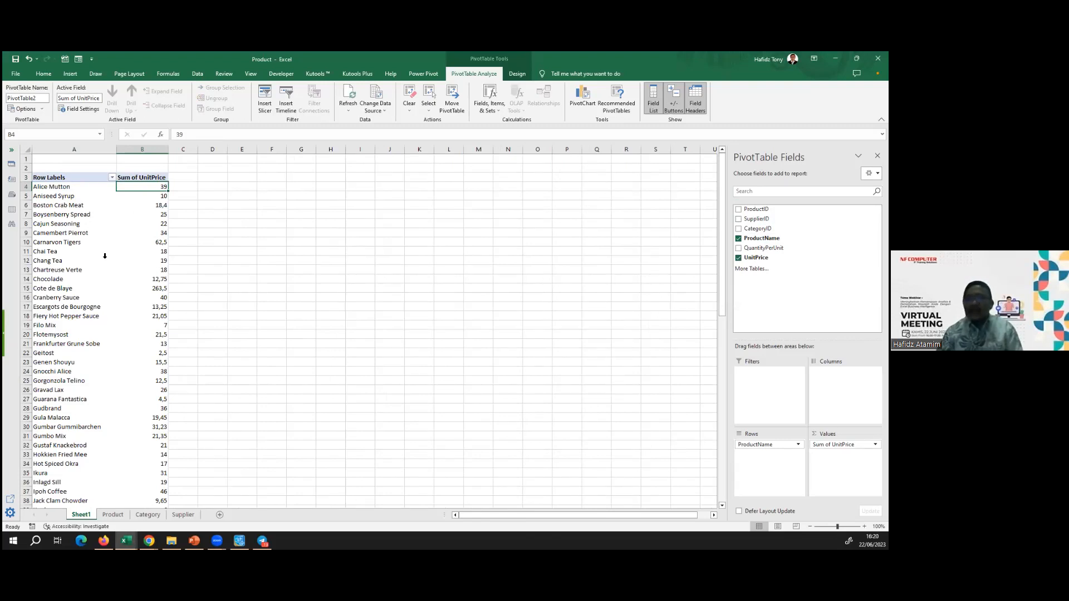
left_click(82, 205)
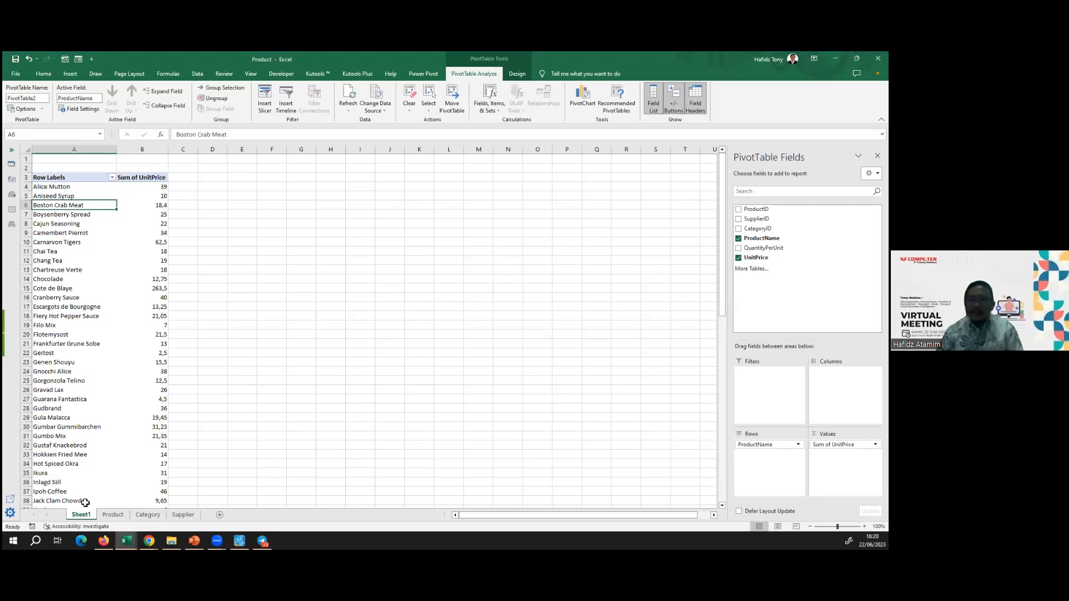
Delete the PivotTable worksheet Sheet1.
right_click(83, 513)
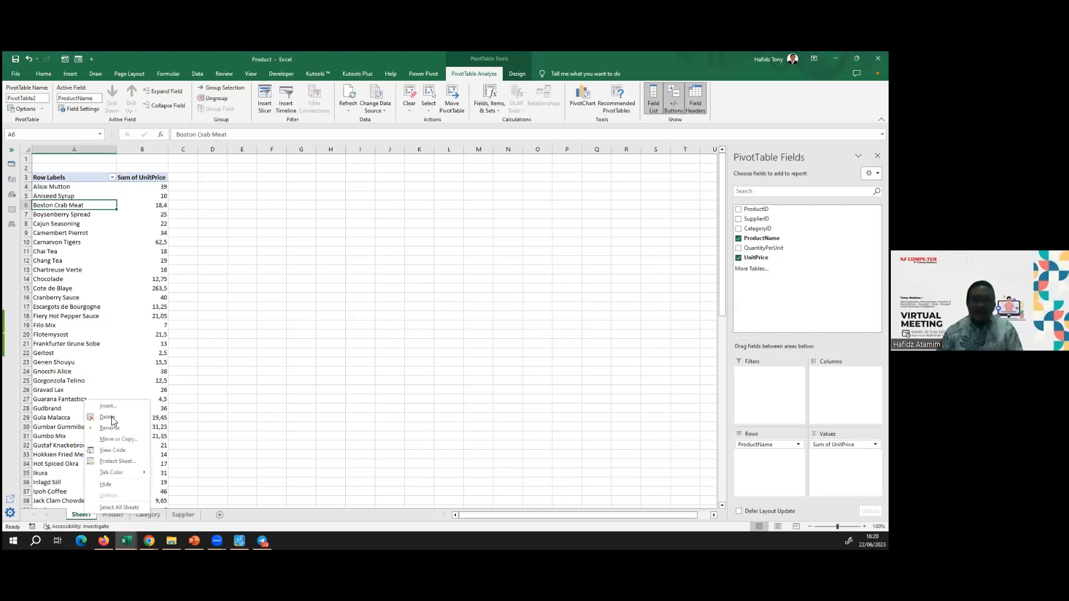
left_click(111, 415)
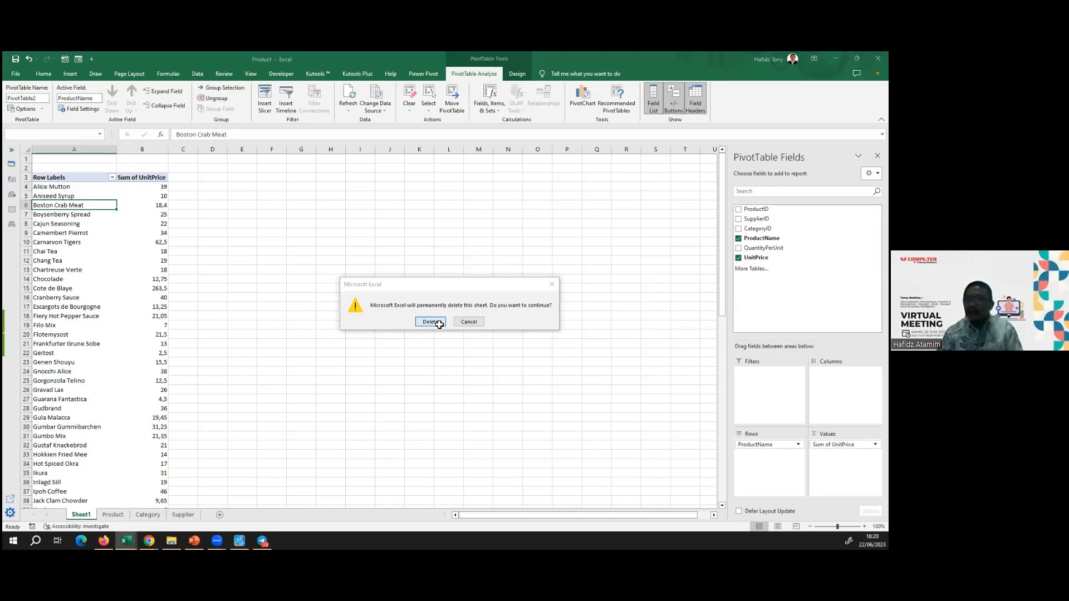
left_click(438, 322)
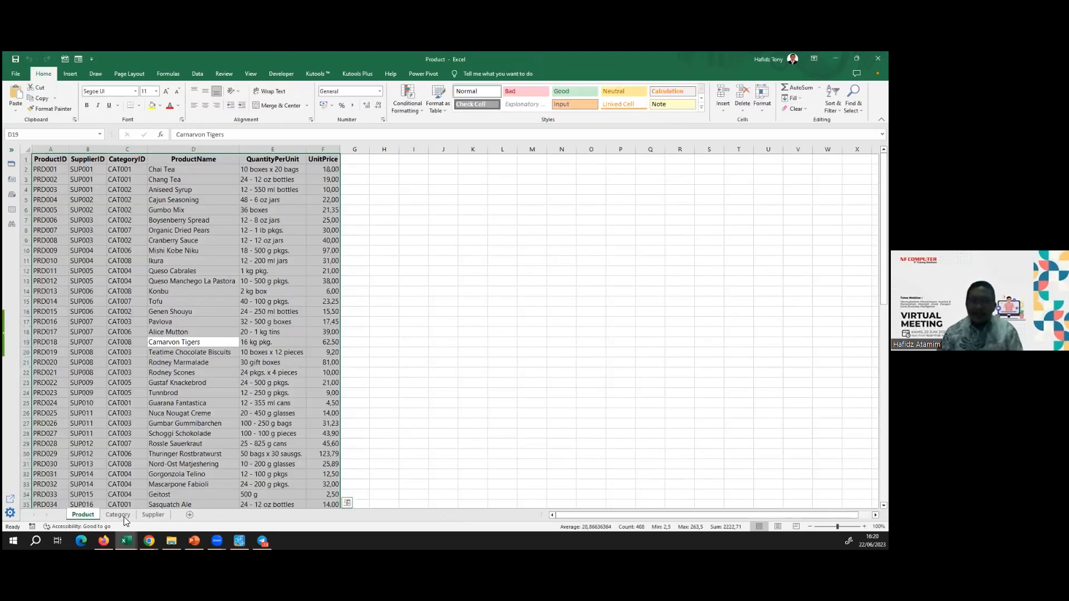
Examine how the Product, Category and Supplier sheets relate by going back and forth between them.
left_click(106, 515)
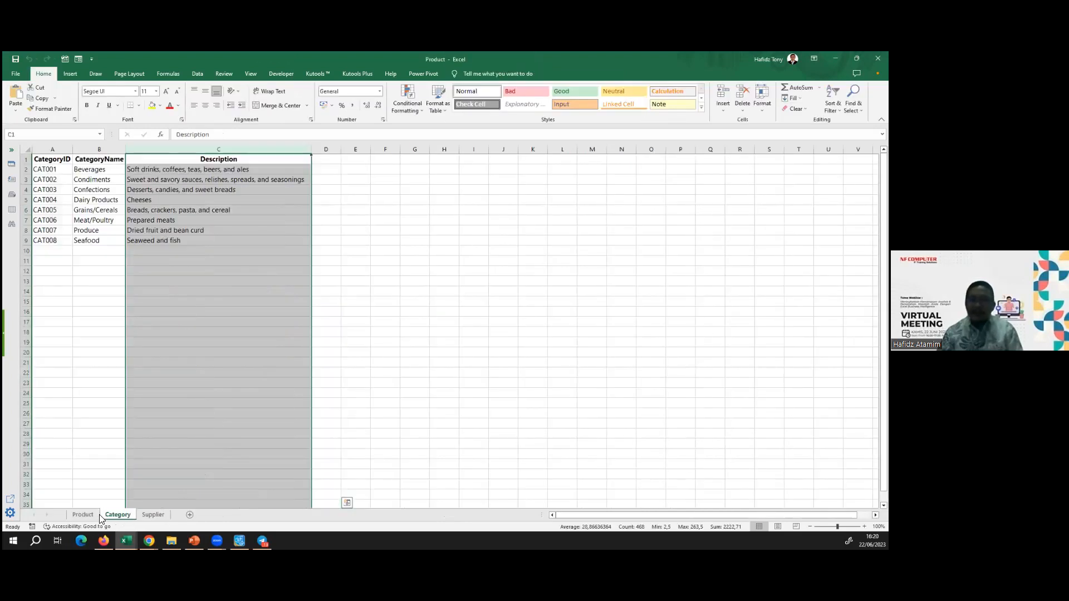
left_click(152, 515)
left_click(82, 515)
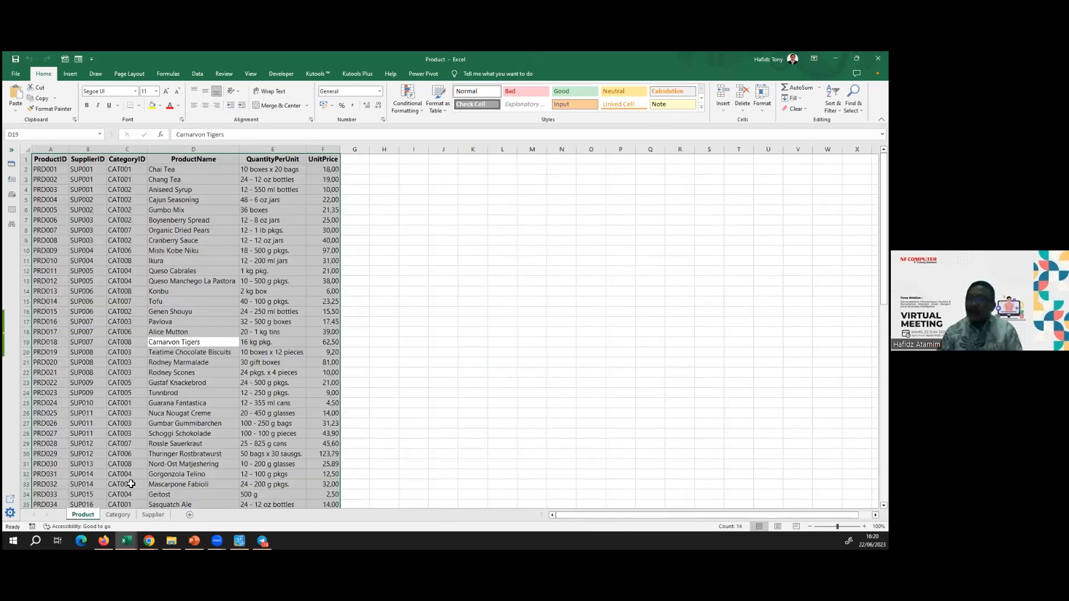
left_click(127, 516)
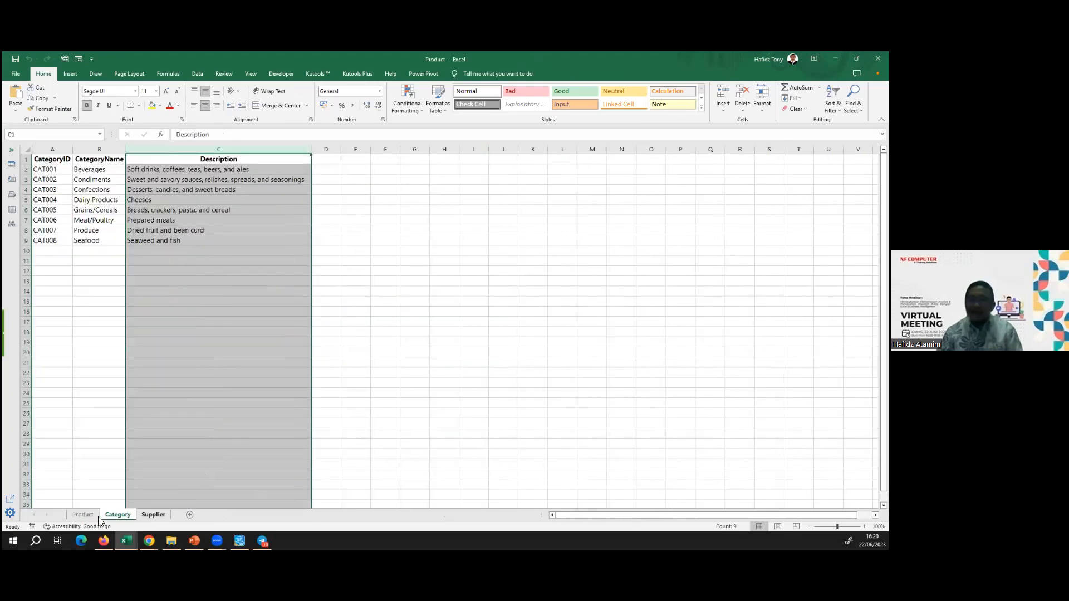
left_click(88, 515)
left_click(124, 517)
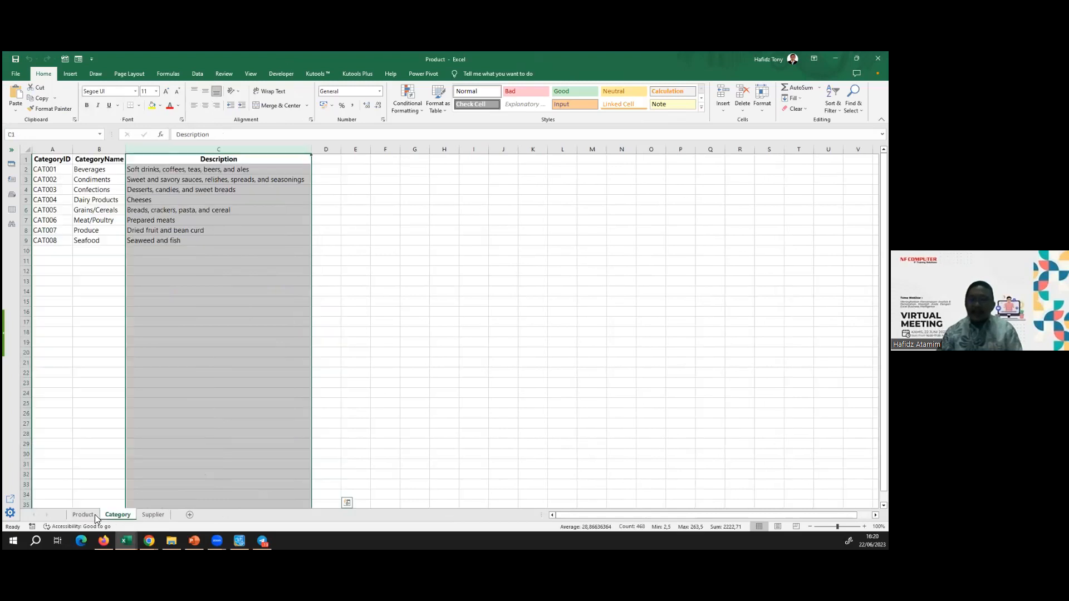
left_click(92, 517)
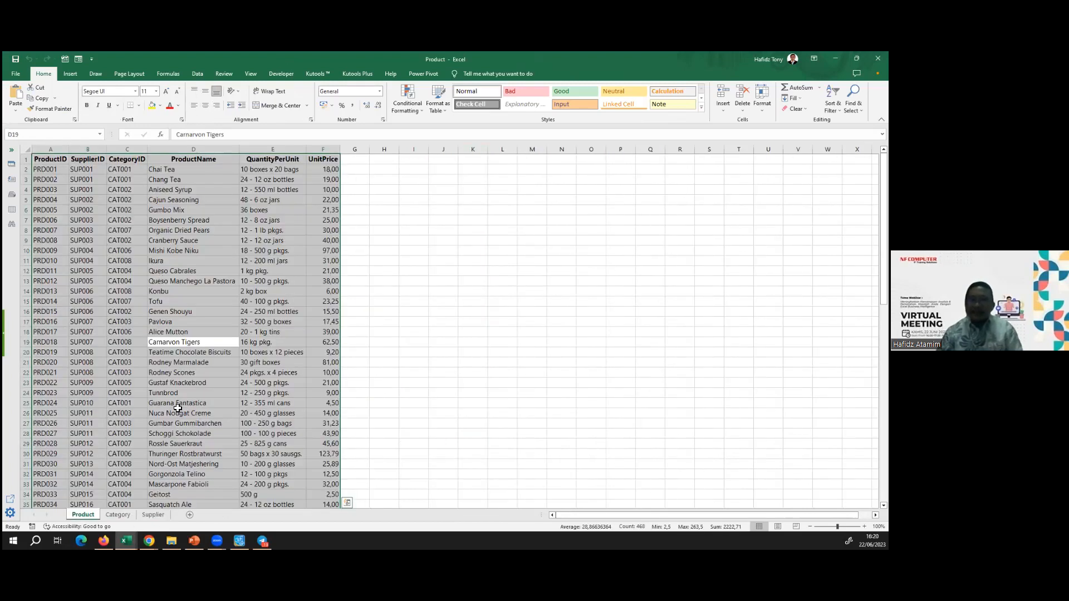
left_click(121, 513)
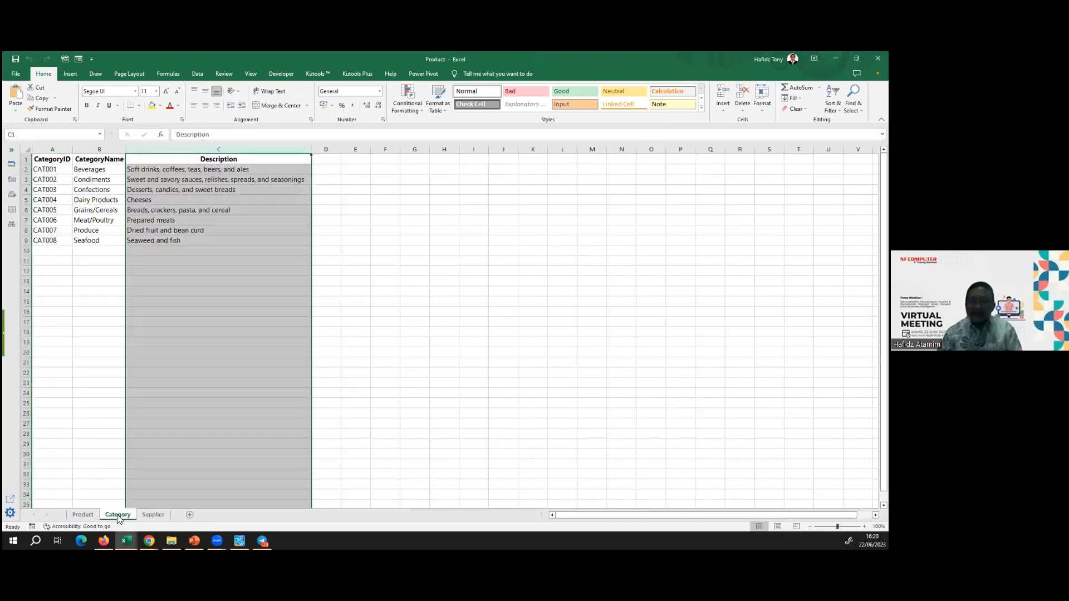
left_click(151, 516)
left_click(120, 515)
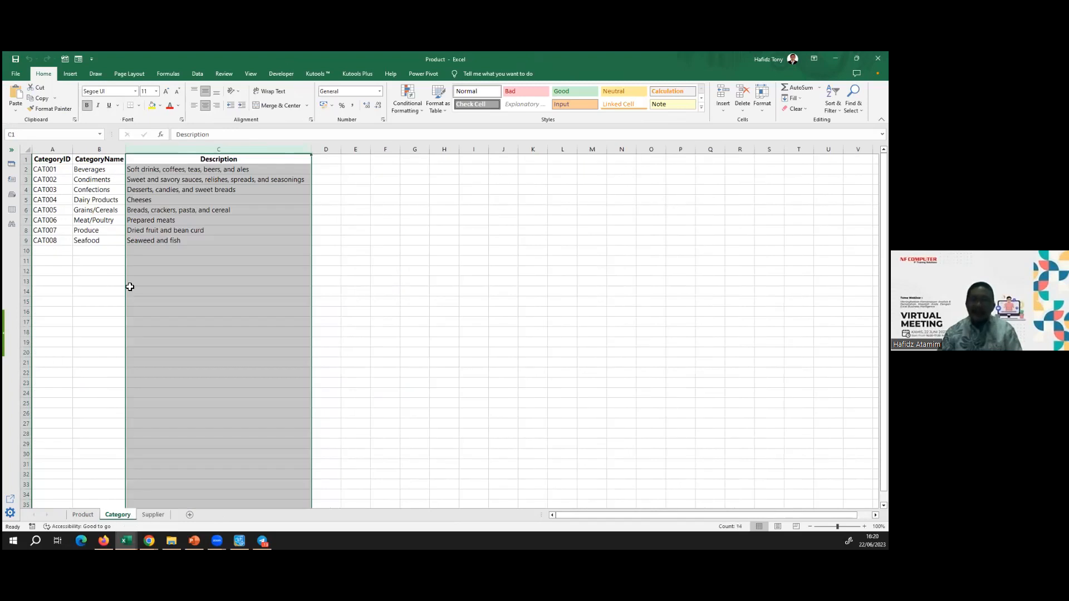
Format the Product sheet's data range A1:F78 as a table with headers, using a light style with a black header row.
key("ctrl+Page_Up")
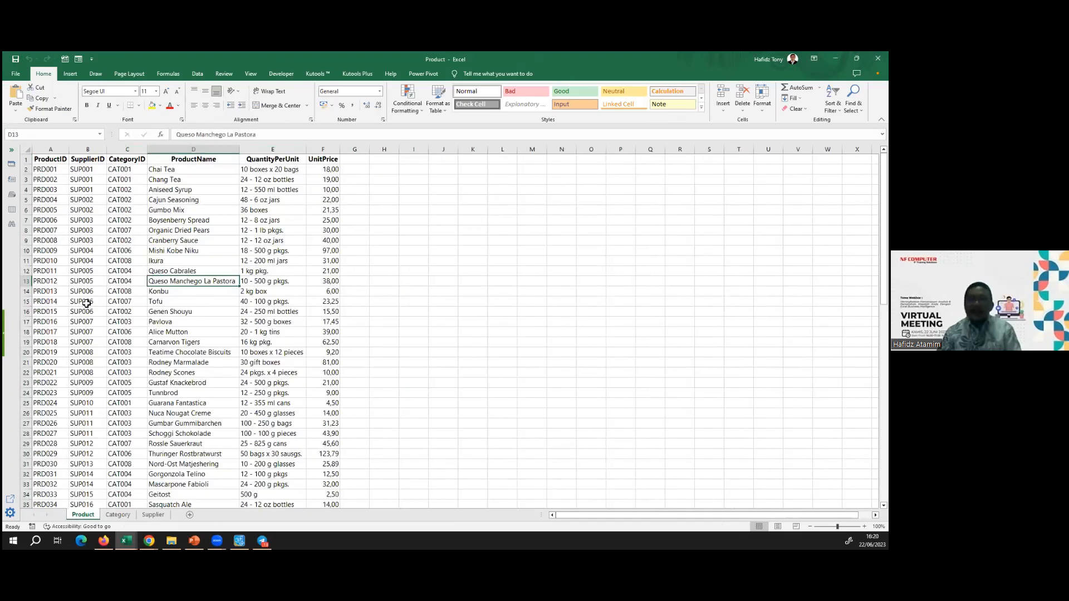
left_click(87, 209)
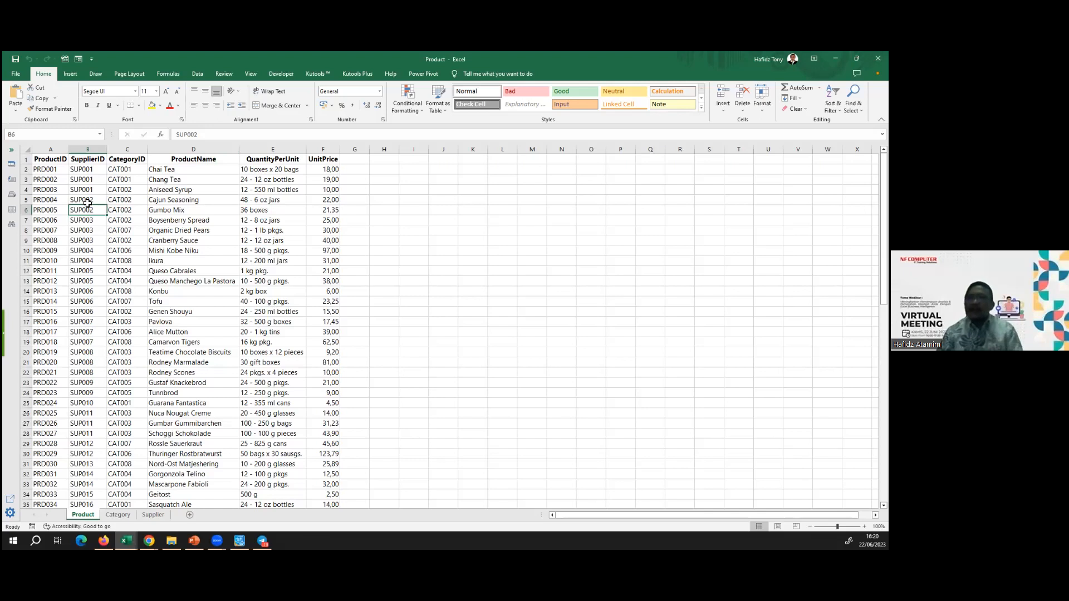
key("ctrl+a")
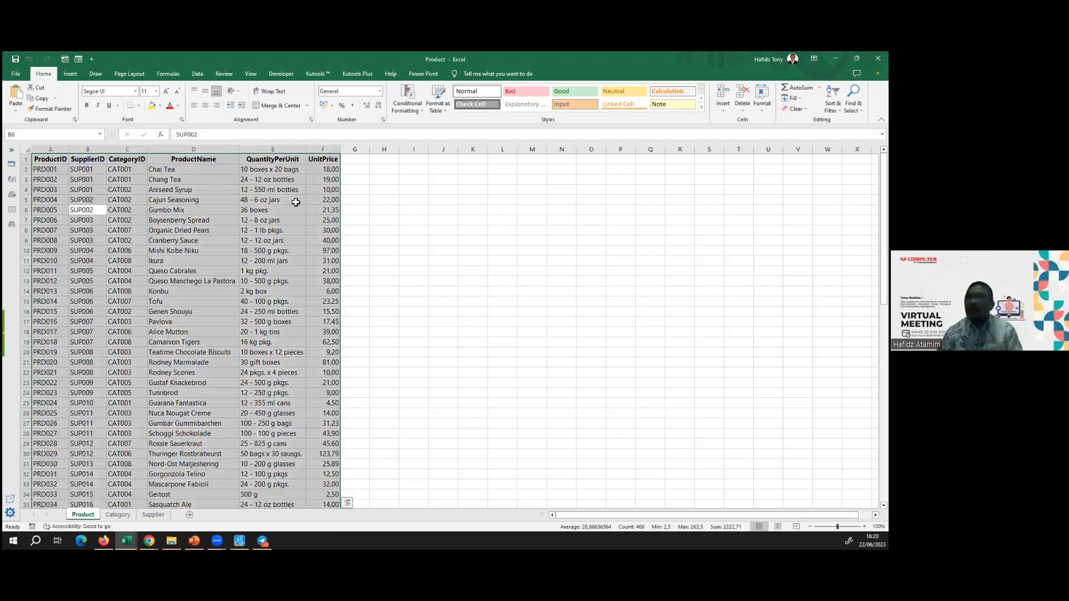
left_click(443, 112)
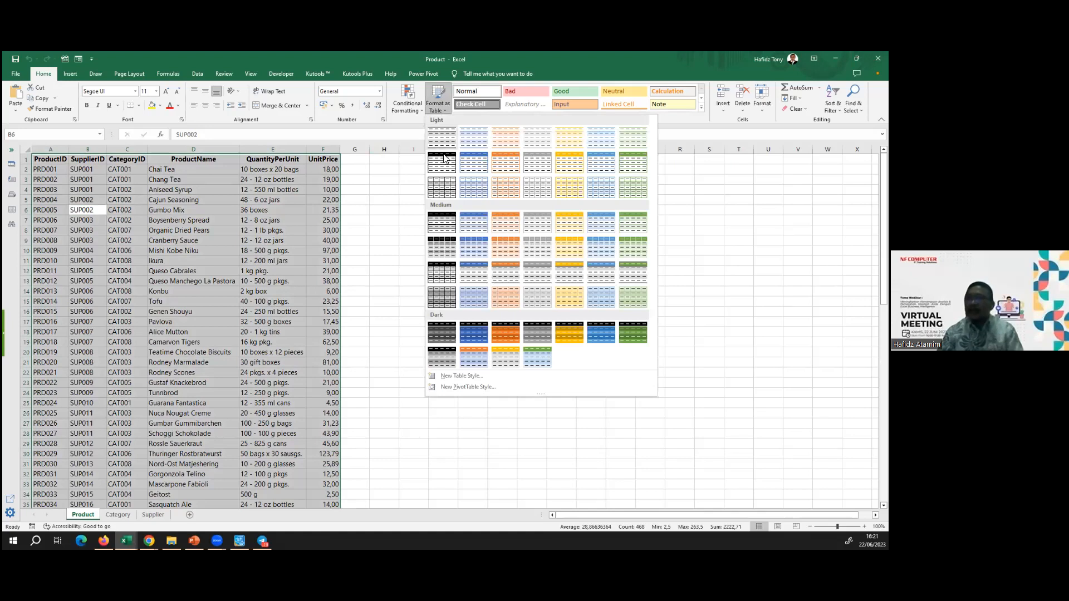
left_click(441, 181)
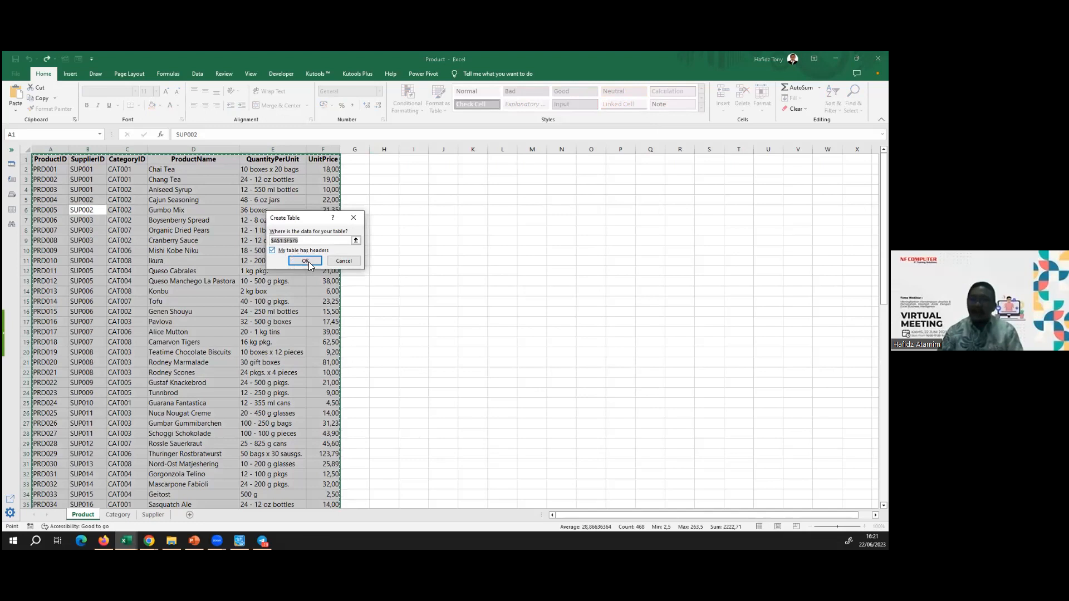
left_click(306, 261)
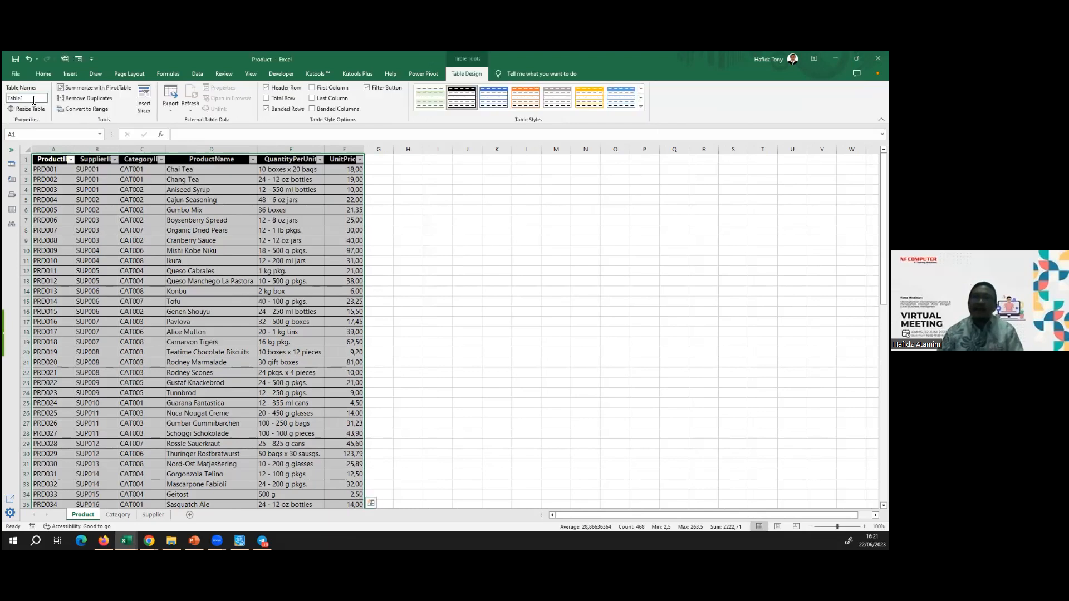
Rename the Product sheet's table as Tableproduk.
left_click(34, 101)
key("BackSpace")
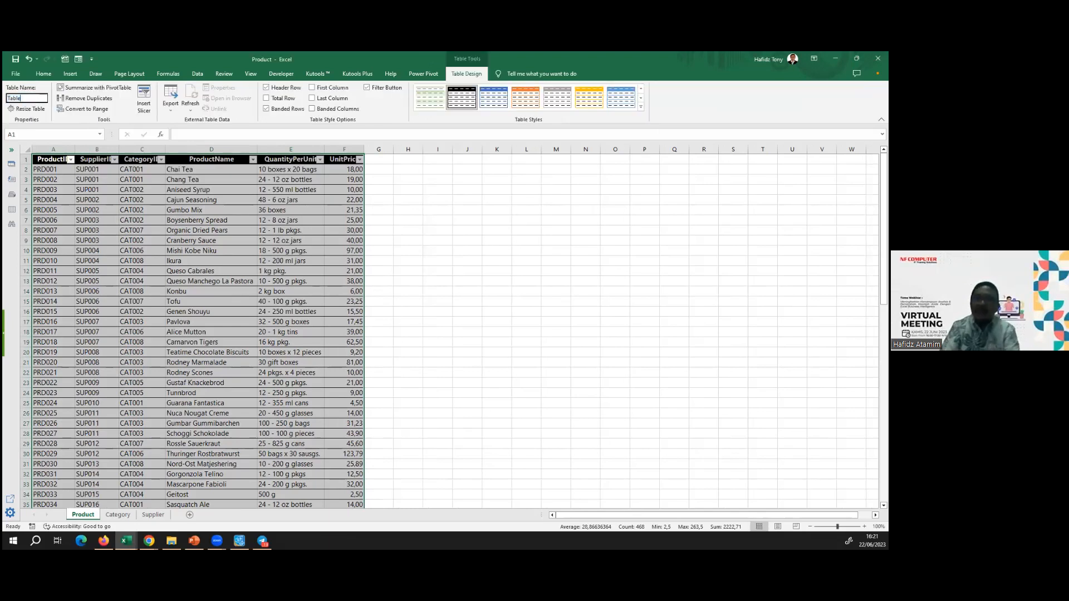
type("p")
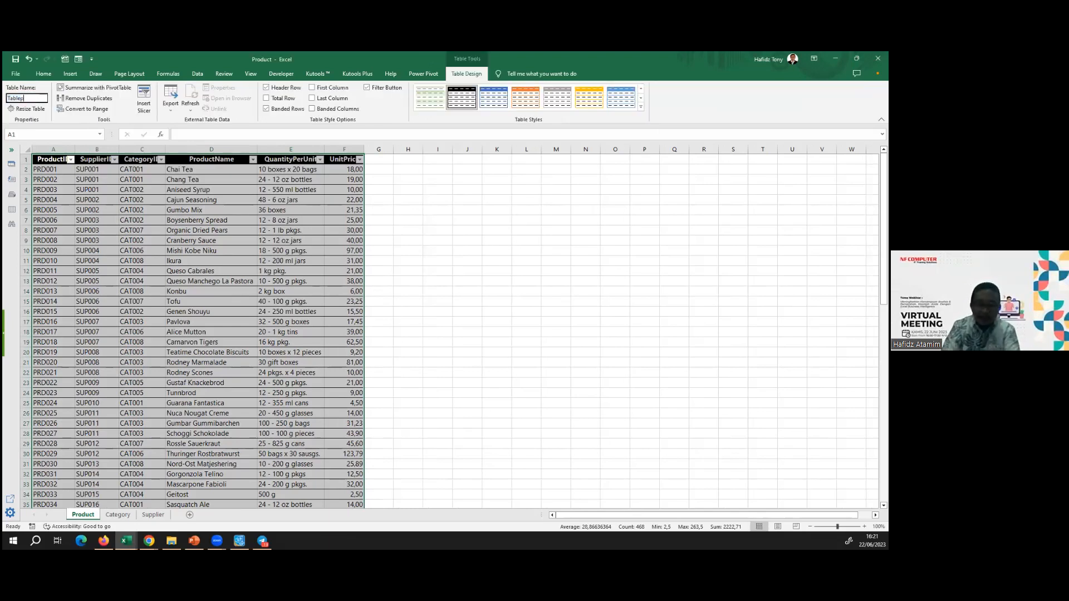
type("rodu")
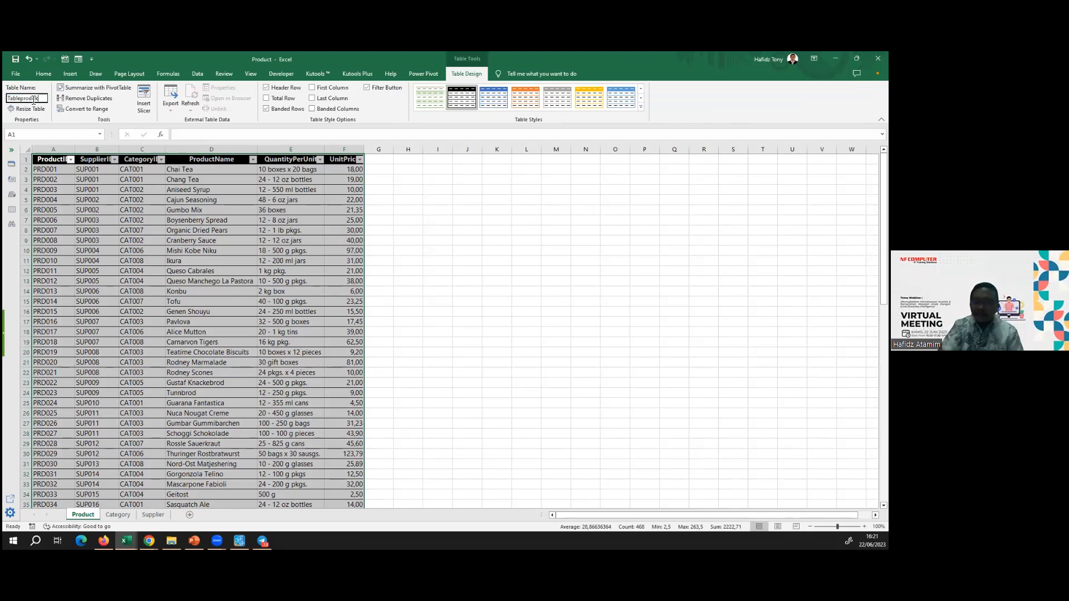
type("k")
key("Return")
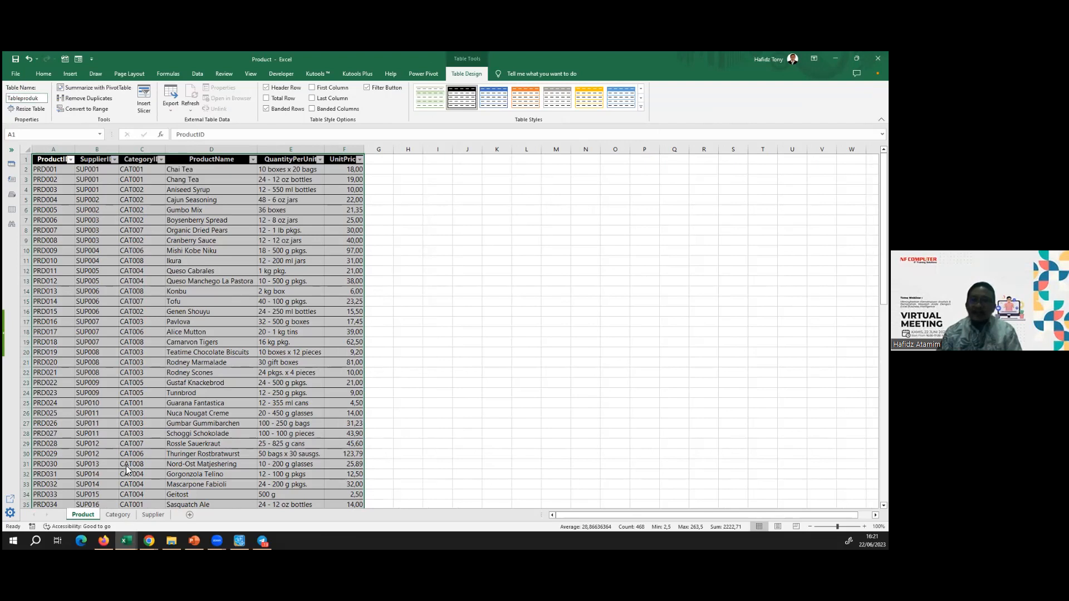
Convert the Category sheet's data range A1:C9 into a table with headers.
left_click(118, 515)
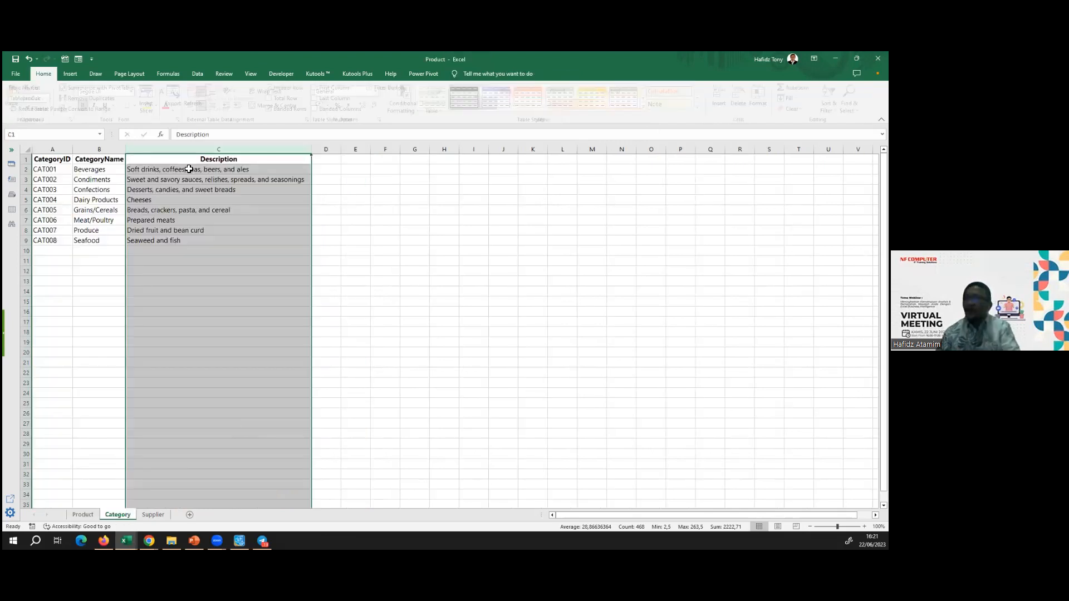
left_click(59, 220)
key("ctrl+a")
left_click(437, 114)
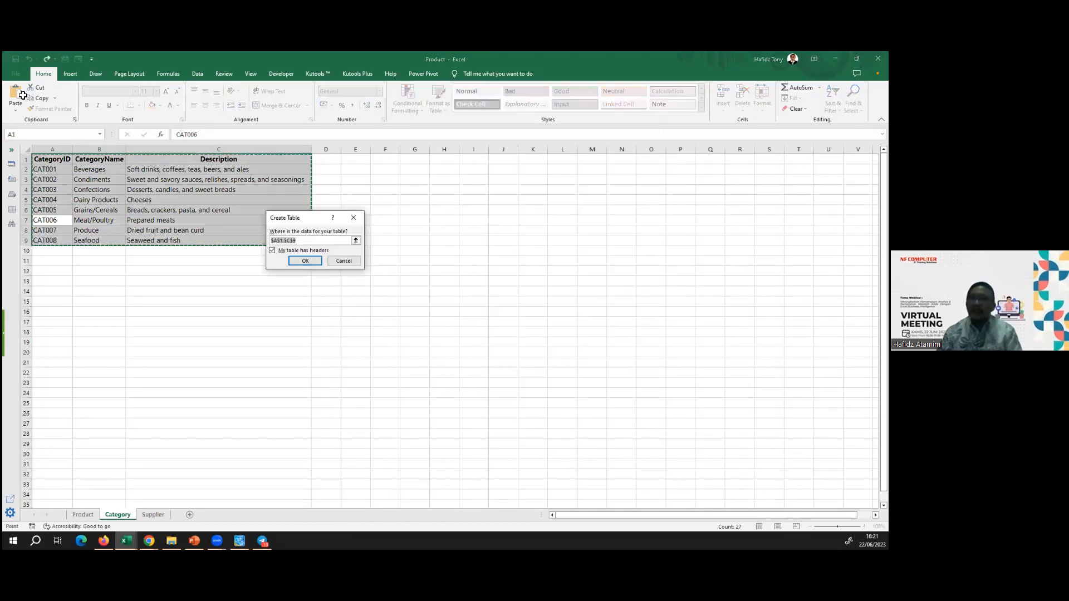
key("Return")
Rename the Category sheet's table as Tablekategori.
left_click(42, 97)
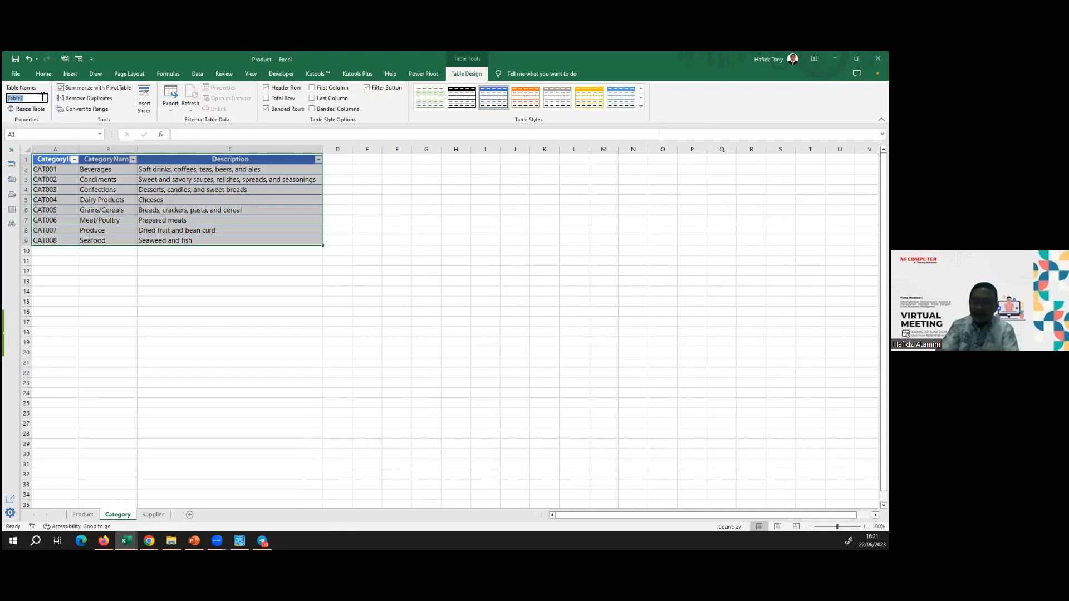
left_click(35, 98)
key("BackSpace")
type("ka")
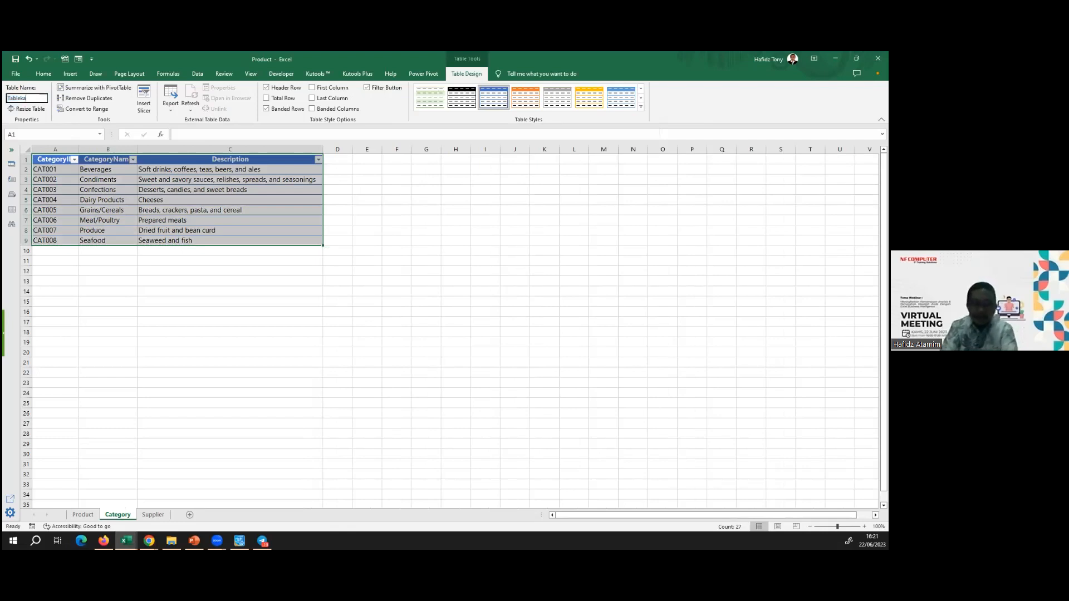
type("tegori")
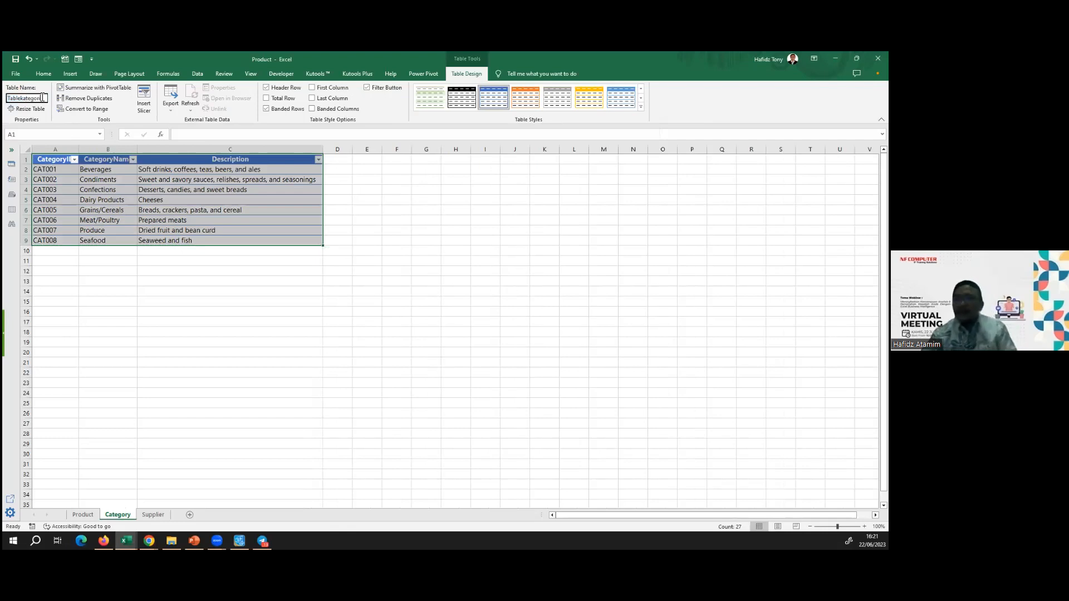
key("Return")
Convert the Supplier sheet's data range A1:H30 into a table with headers.
left_click(151, 515)
left_click(153, 379)
key("ctrl+a")
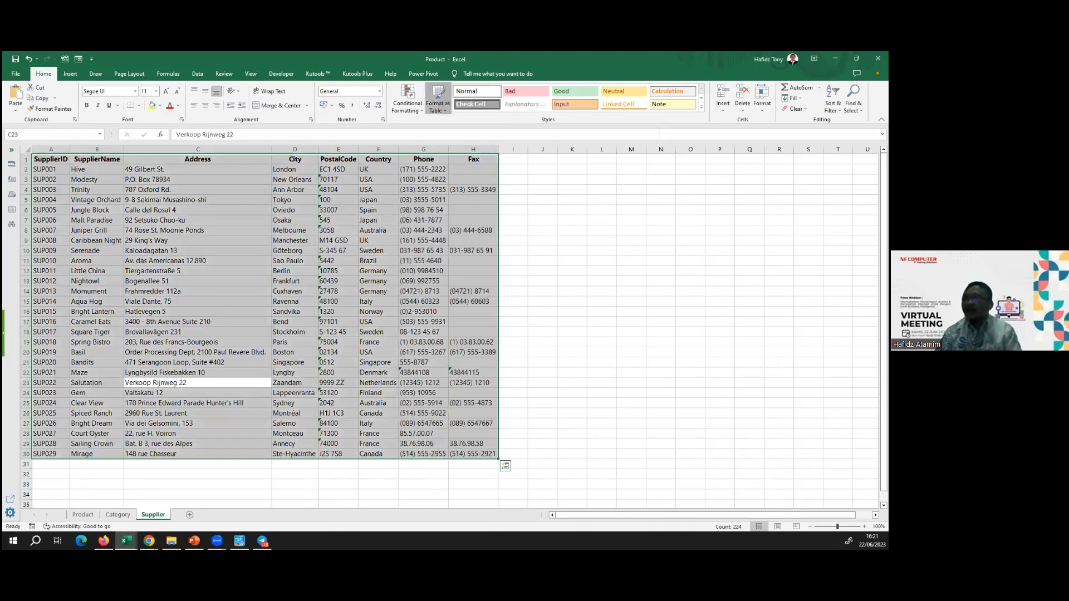
key("ctrl+t")
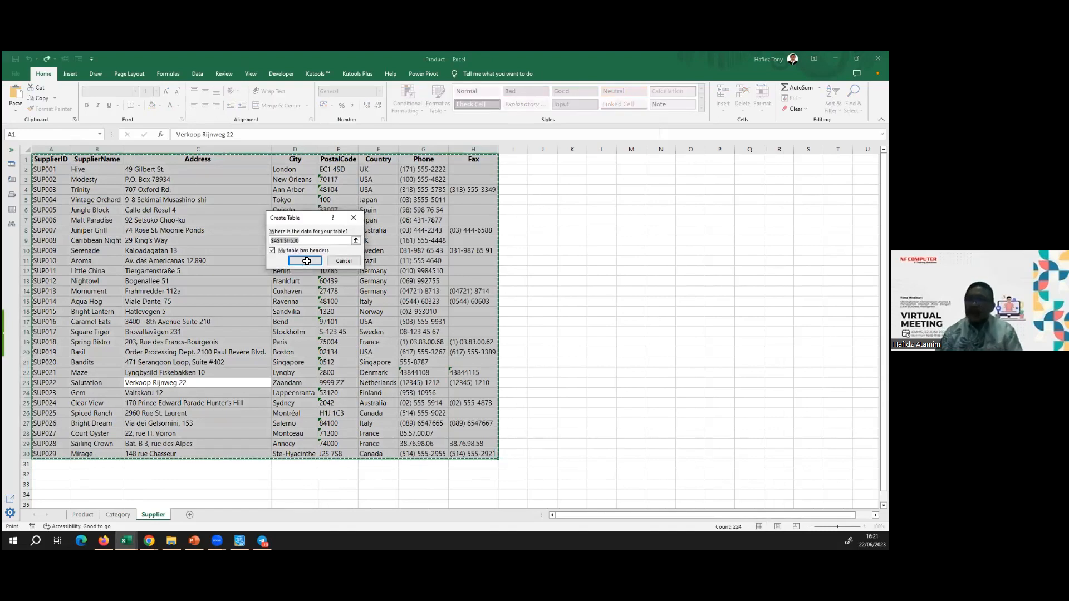
key("Return")
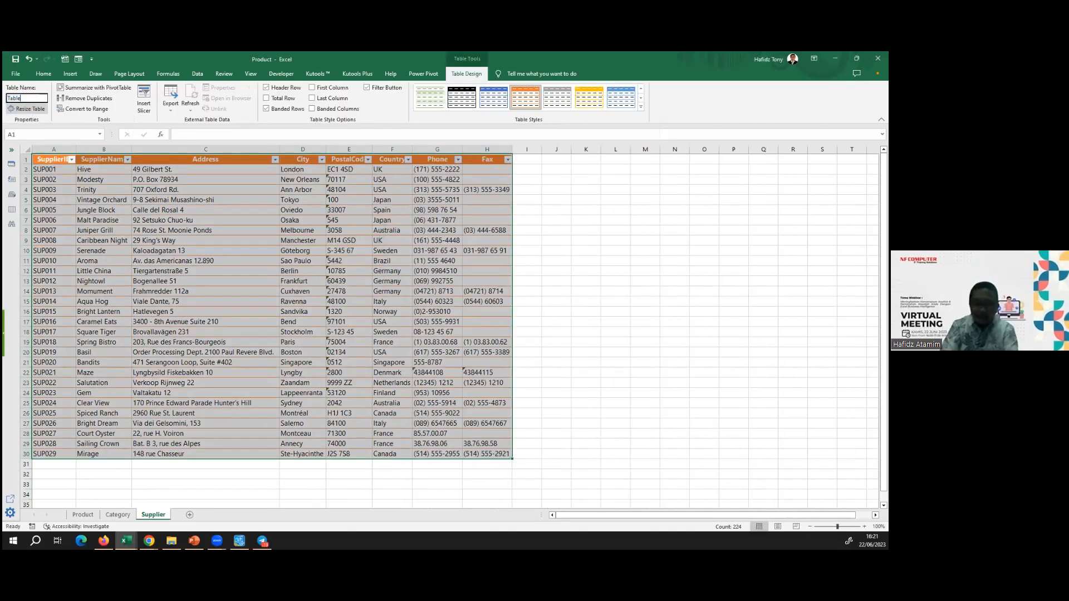
Rename the Supplier sheet's table as Tablesupplier.
type("Tablesupplie")
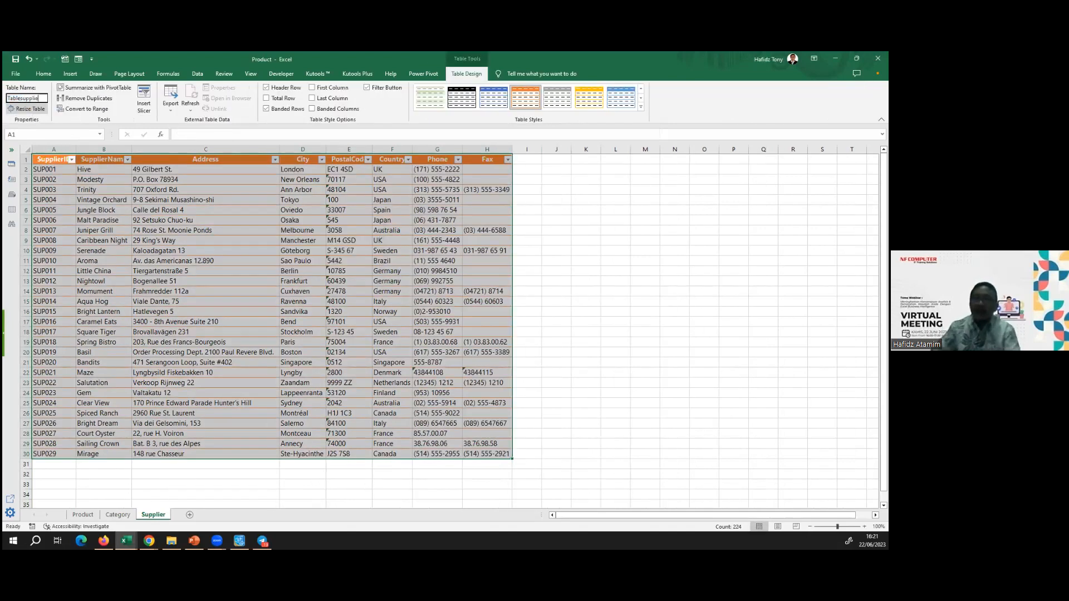
type("r")
key("Return")
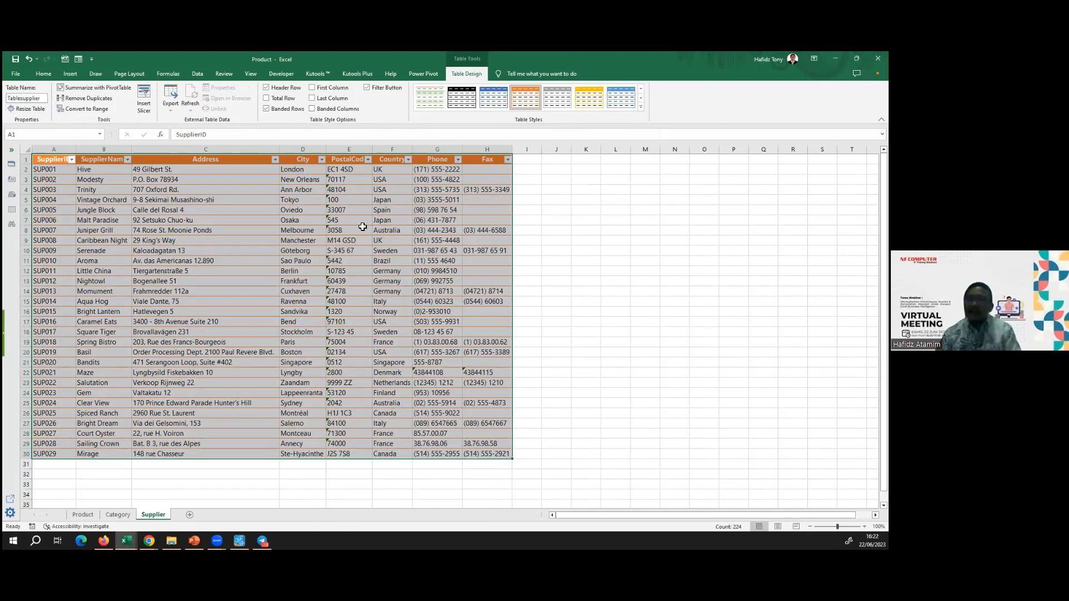
Examine the SupplierID and CategoryID columns of the Product sheet as the links to the Supplier and Category tables.
left_click(82, 515)
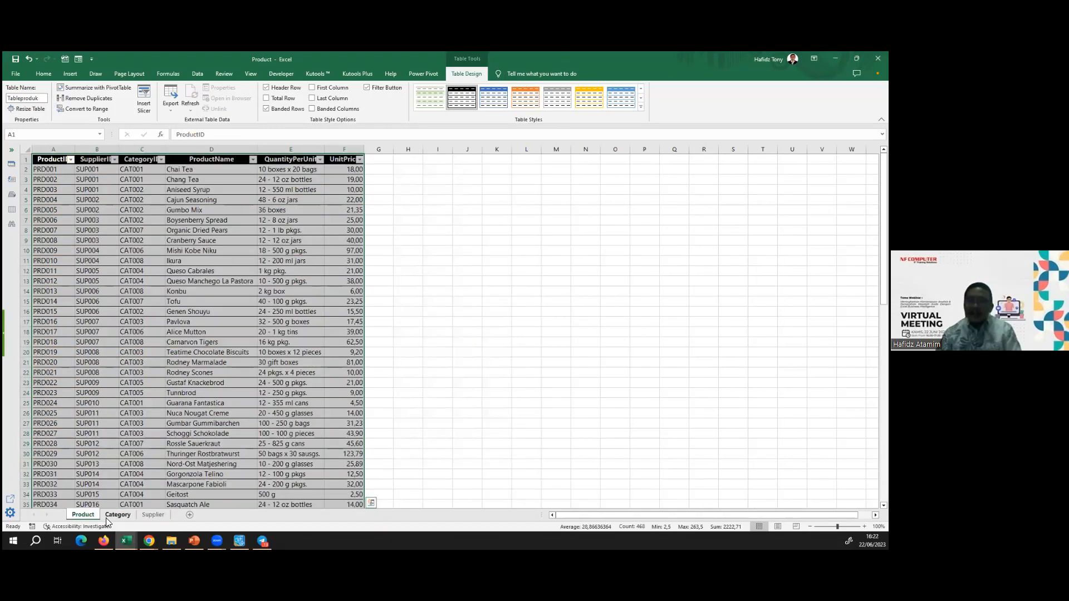
left_click(117, 515)
key("ctrl+Page_Up")
left_click(53, 171)
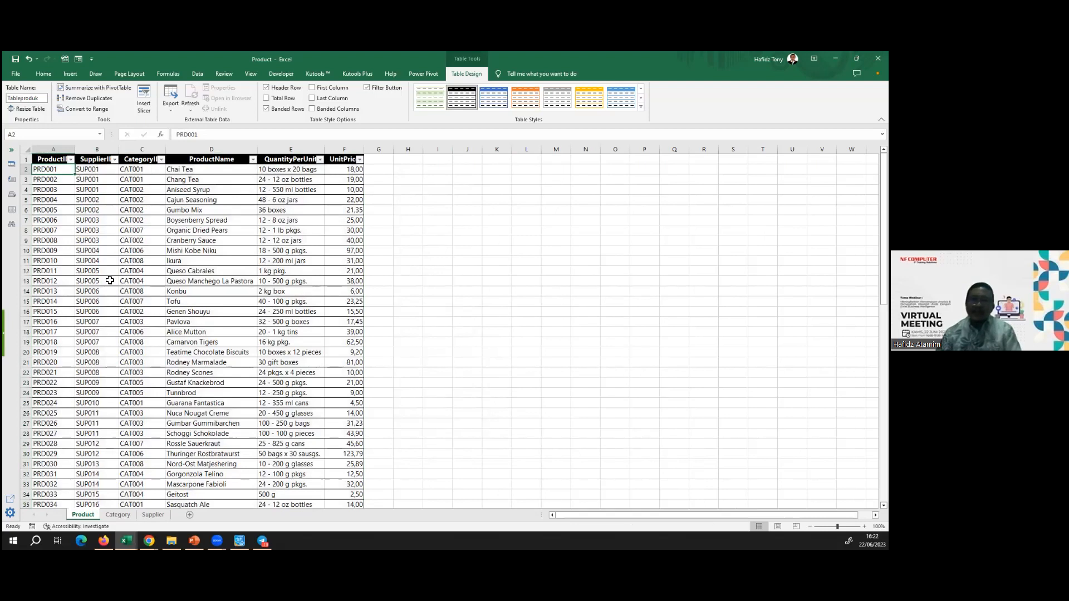
left_click_drag(94, 179, 110, 315)
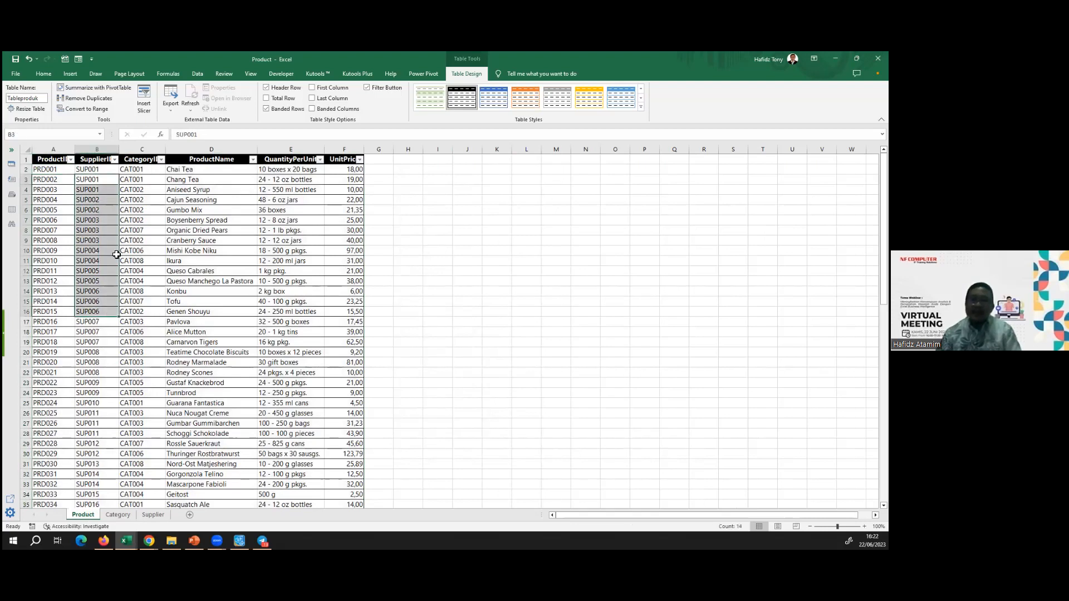
left_click(94, 161)
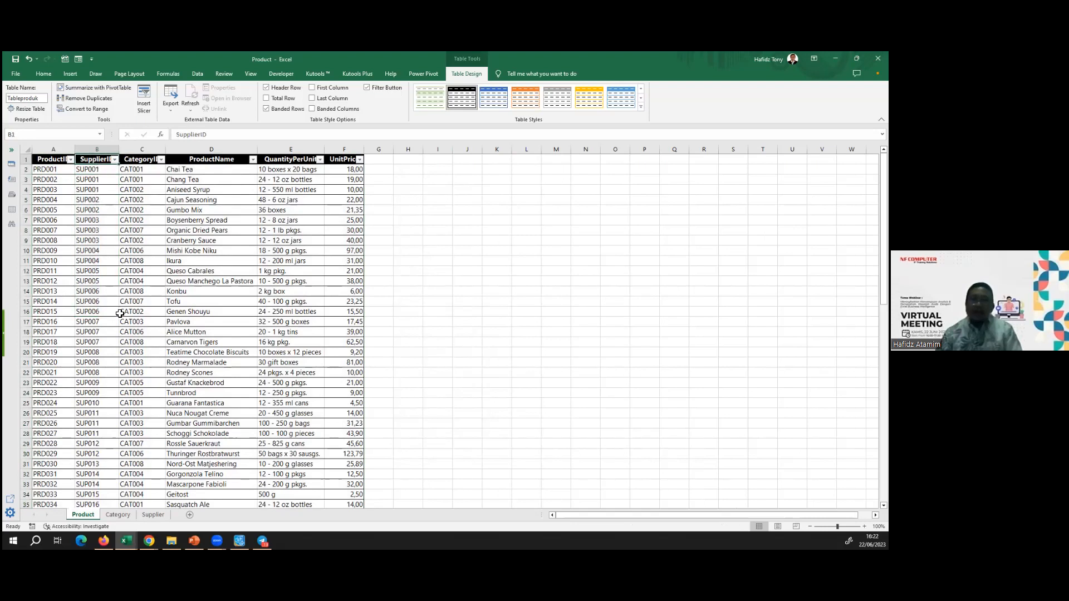
left_click_drag(95, 161, 104, 308)
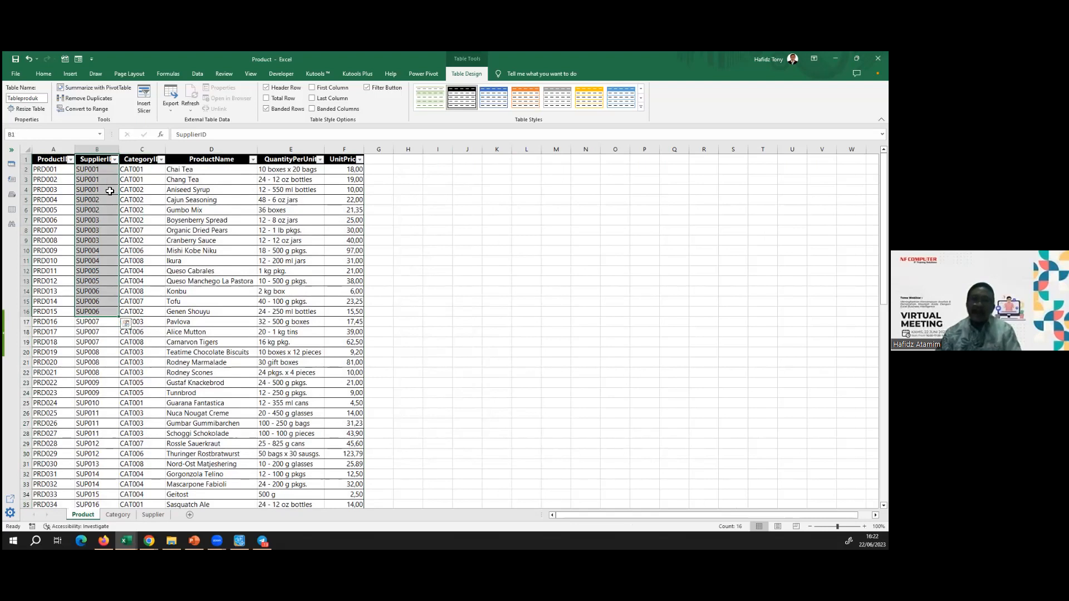
left_click(145, 170)
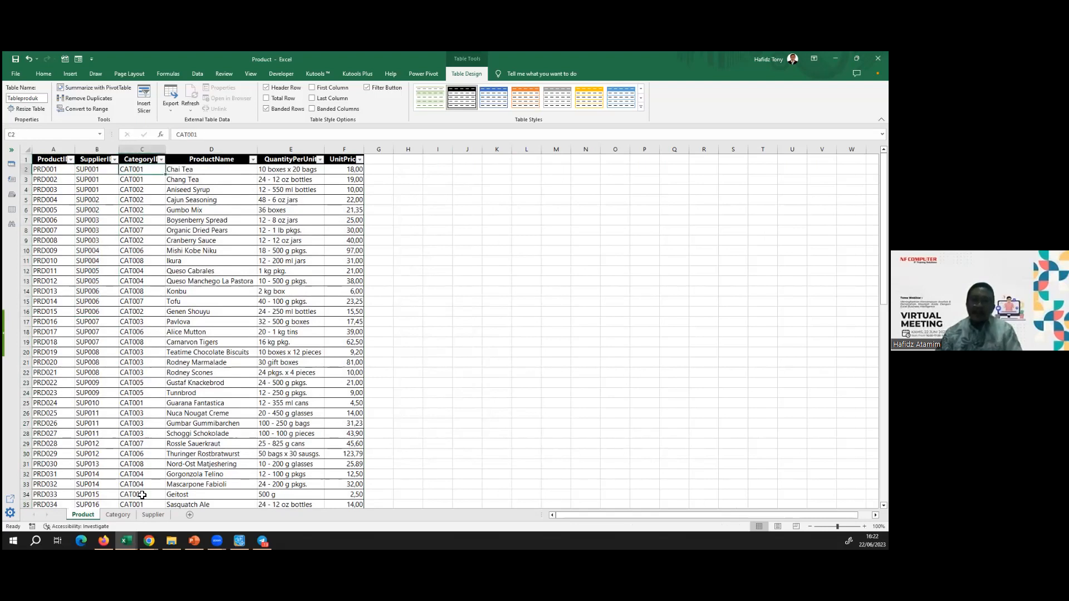
left_click(132, 363)
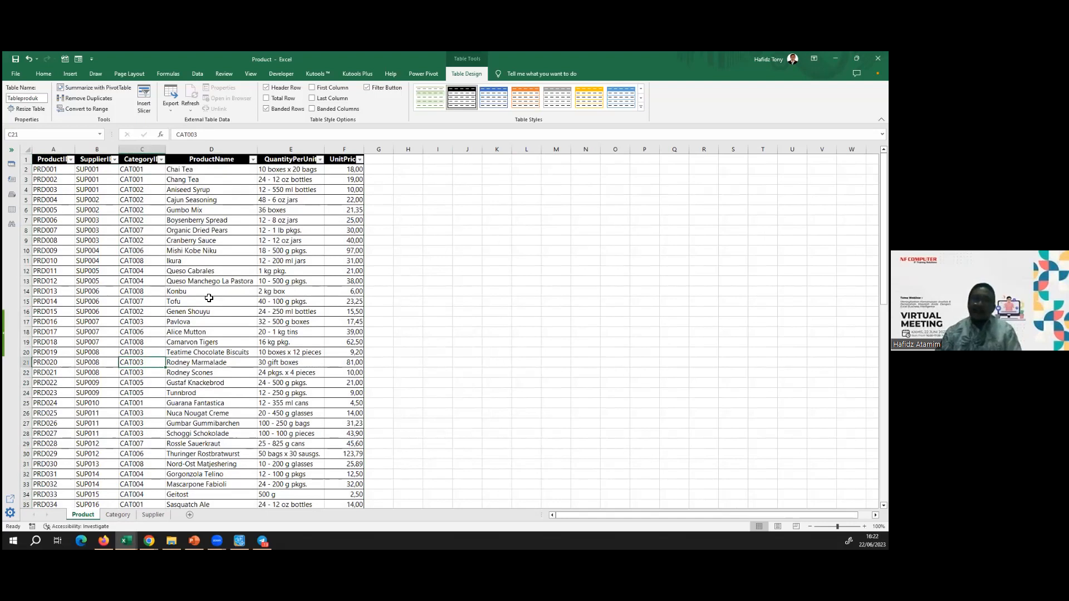
left_click(209, 298)
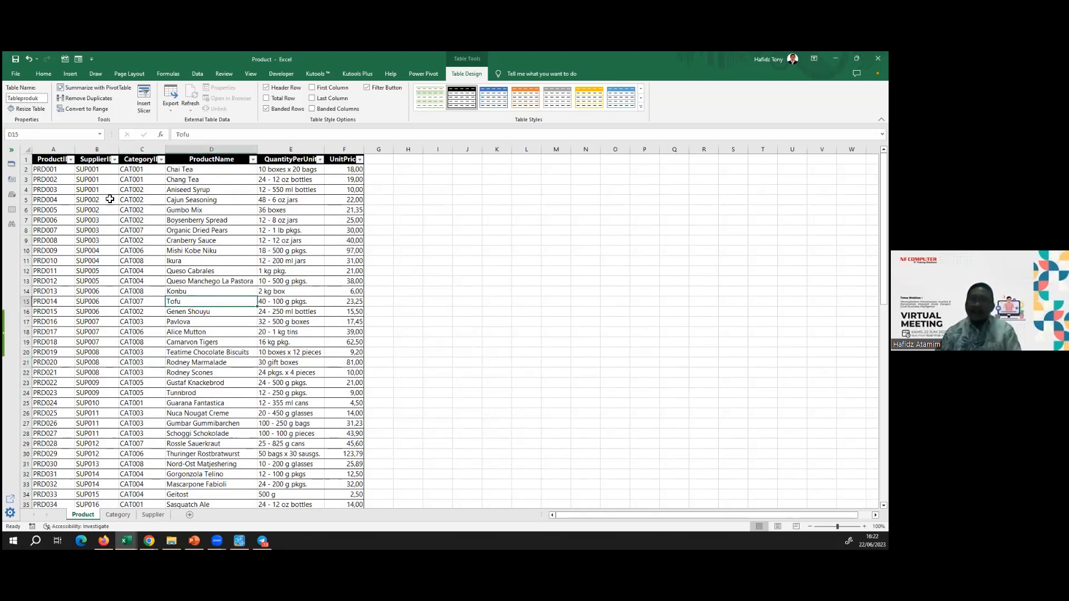
left_click(87, 179)
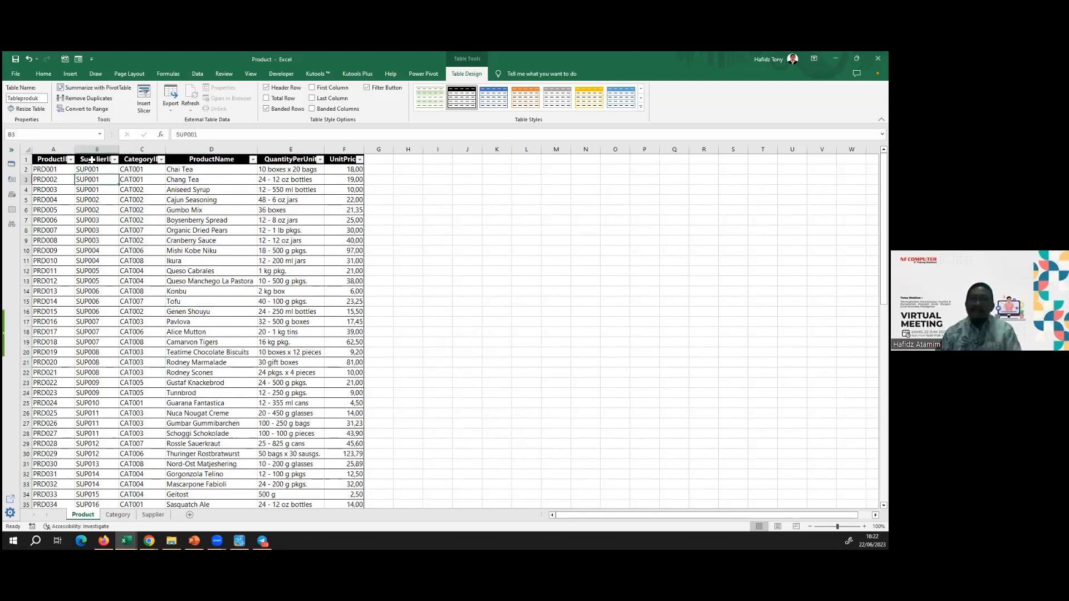
left_click(91, 160)
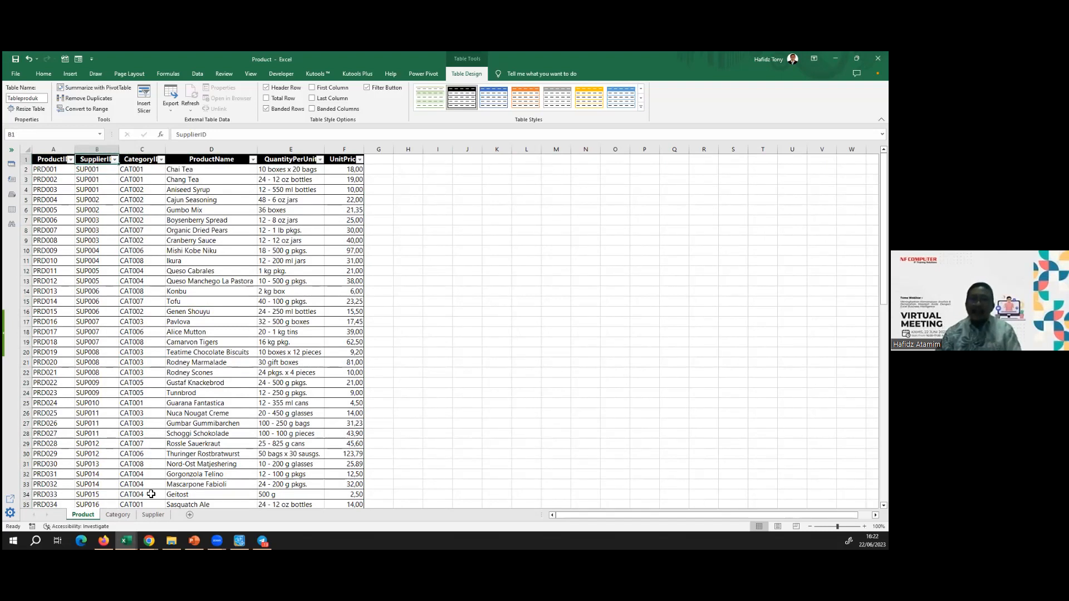
Insert a PivotTable from Tableproduk on a new worksheet, adding its data to the Data Model.
left_click(161, 301)
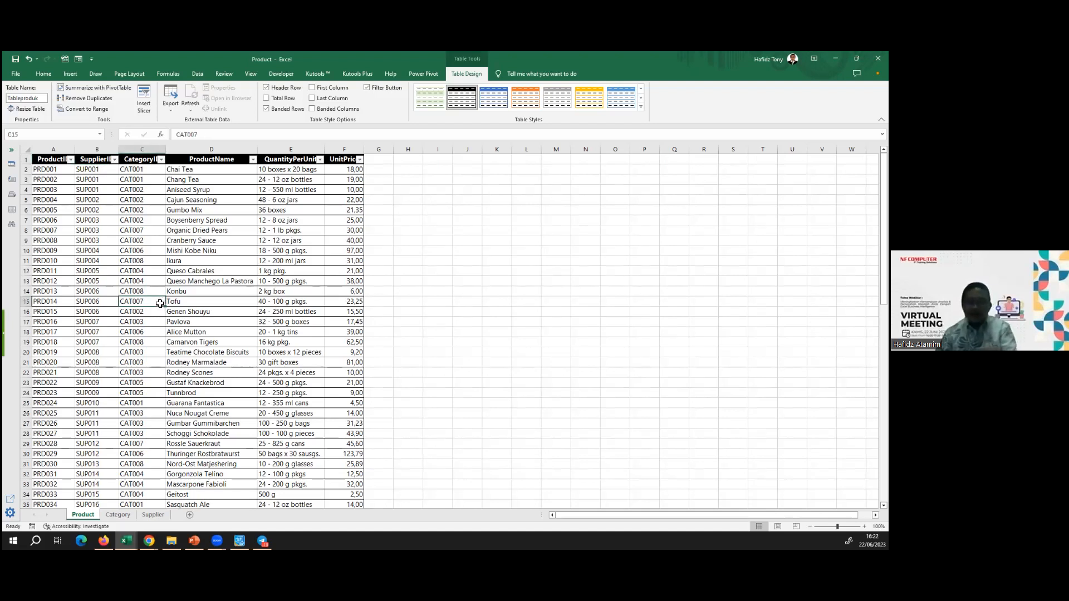
key("ctrl+a")
left_click(71, 74)
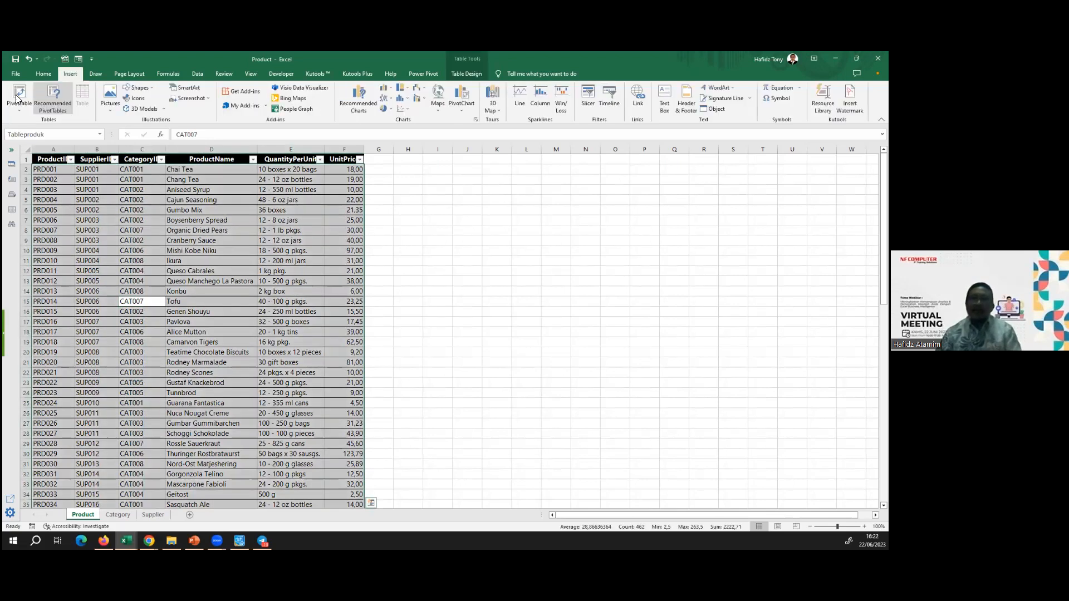
left_click(16, 98)
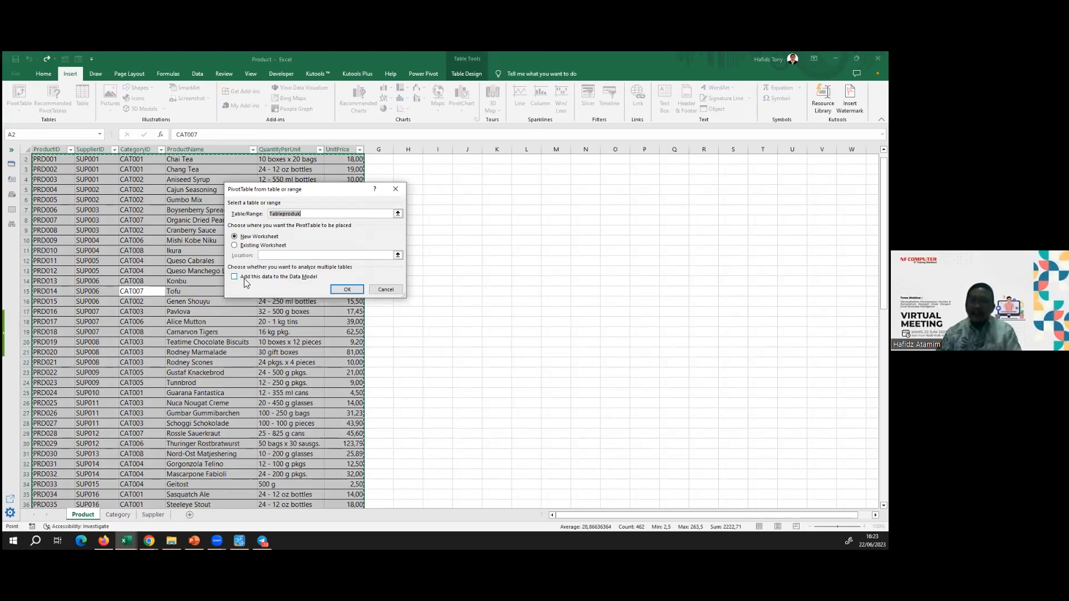
left_click(260, 278)
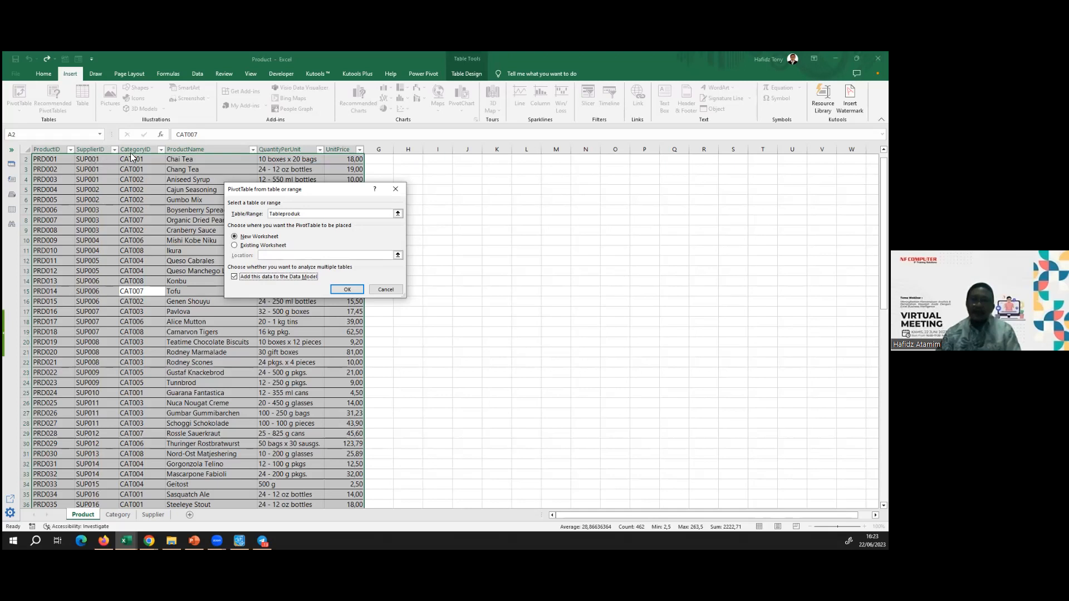
left_click(350, 288)
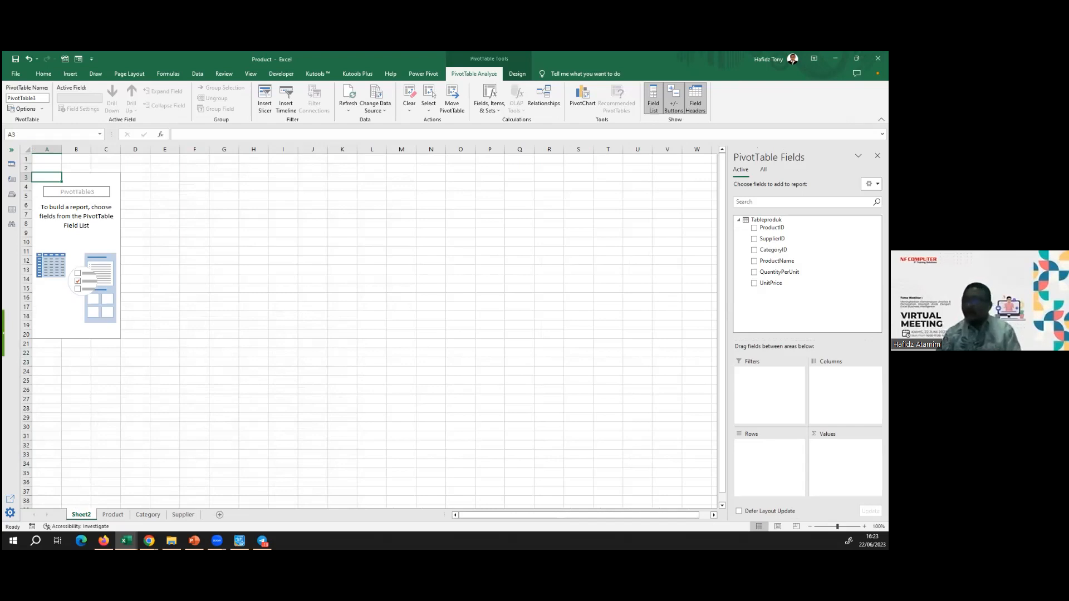
Show all of the workbook's tables in the PivotTable field list and expand the fields of Tableproduk.
left_click(764, 170)
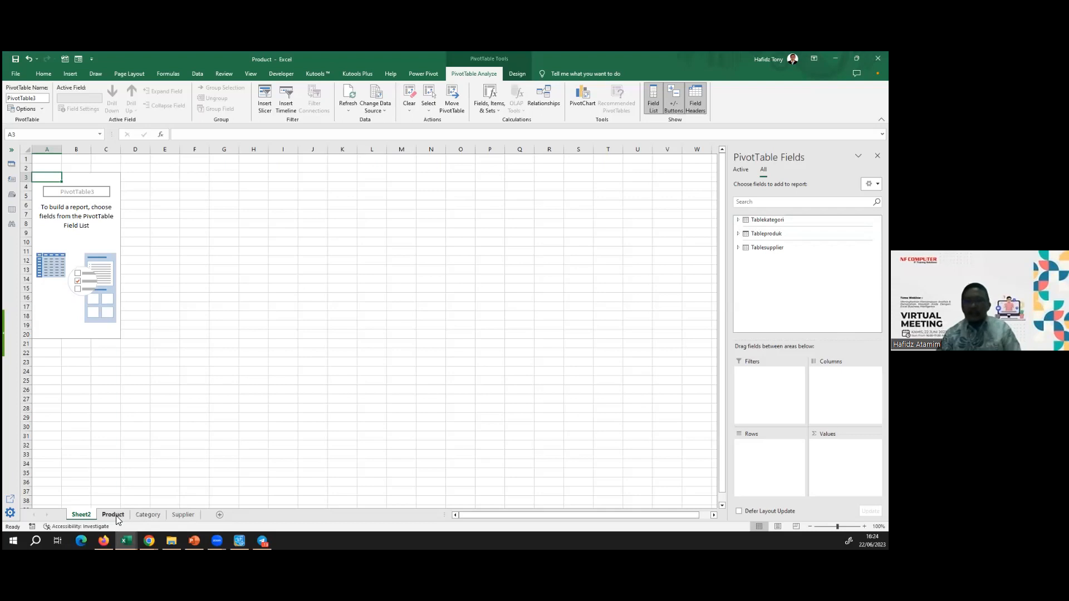
key("ctrl+Page_Down")
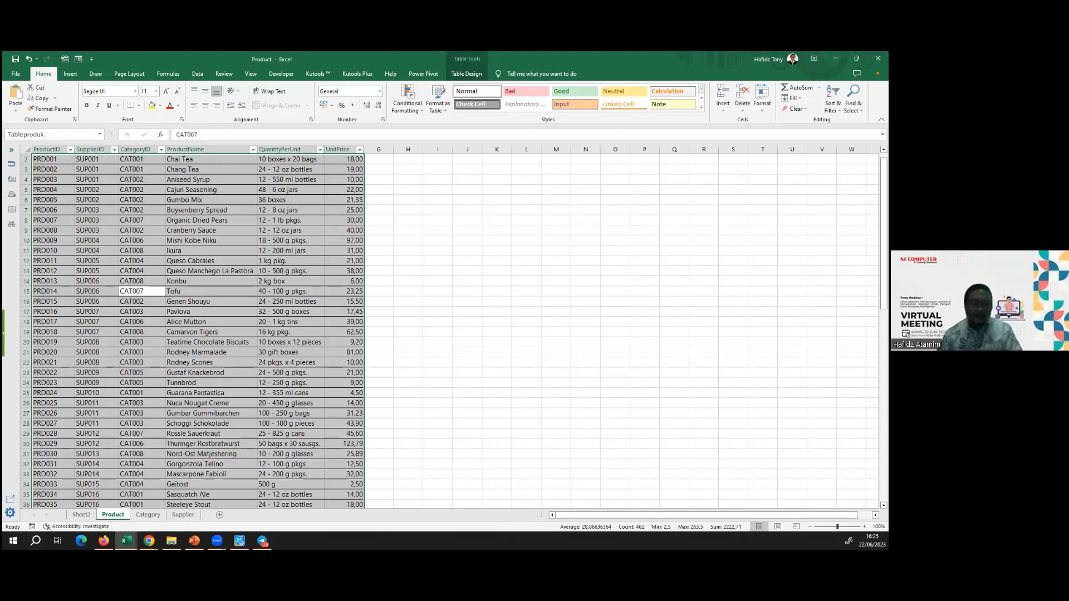
key("alt+Tab")
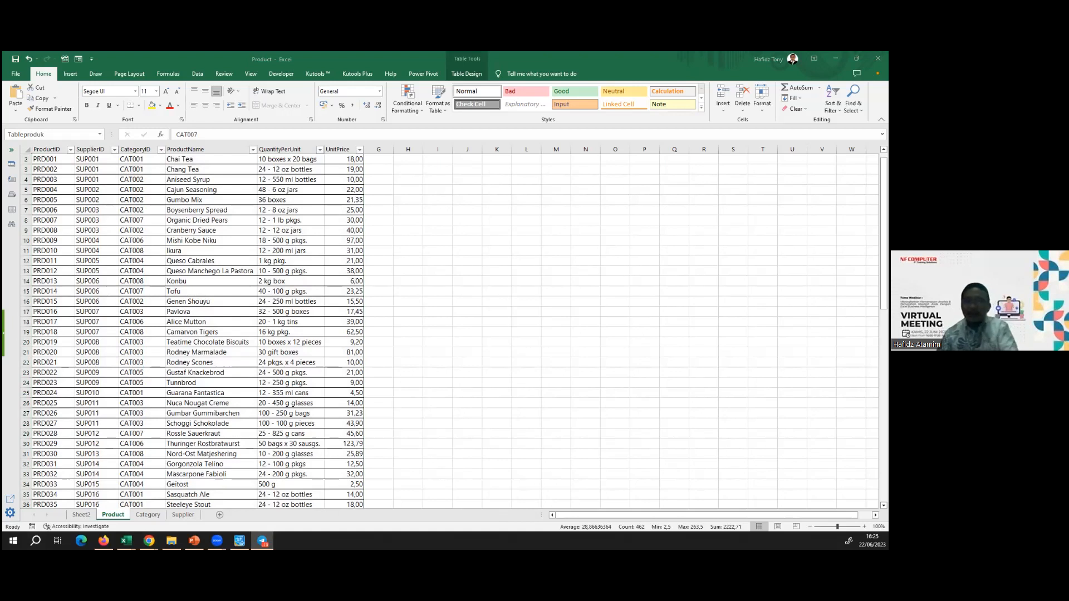
key("alt+Tab")
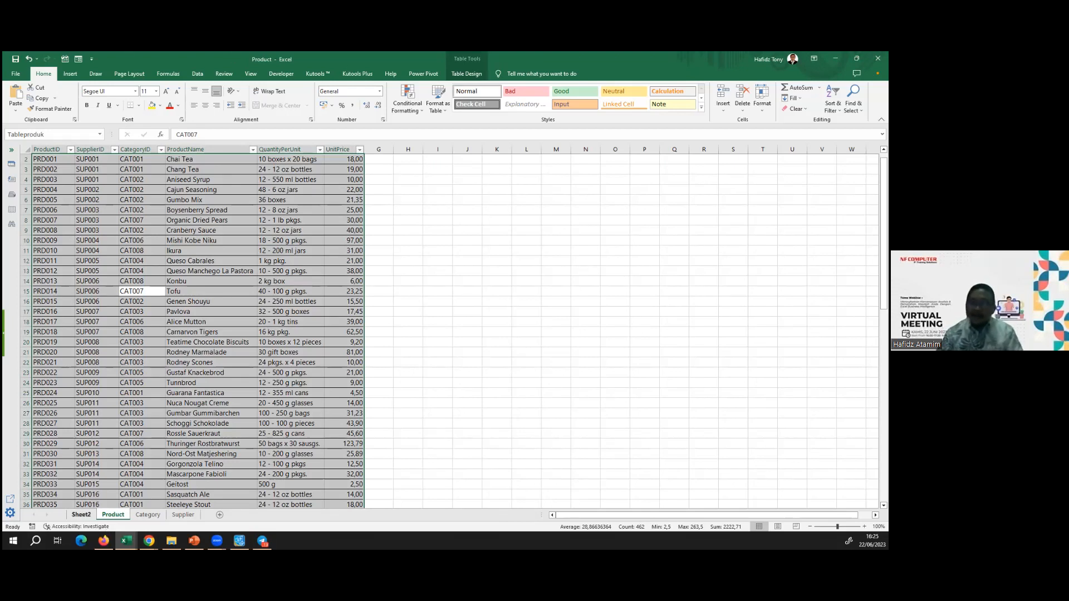
left_click(81, 514)
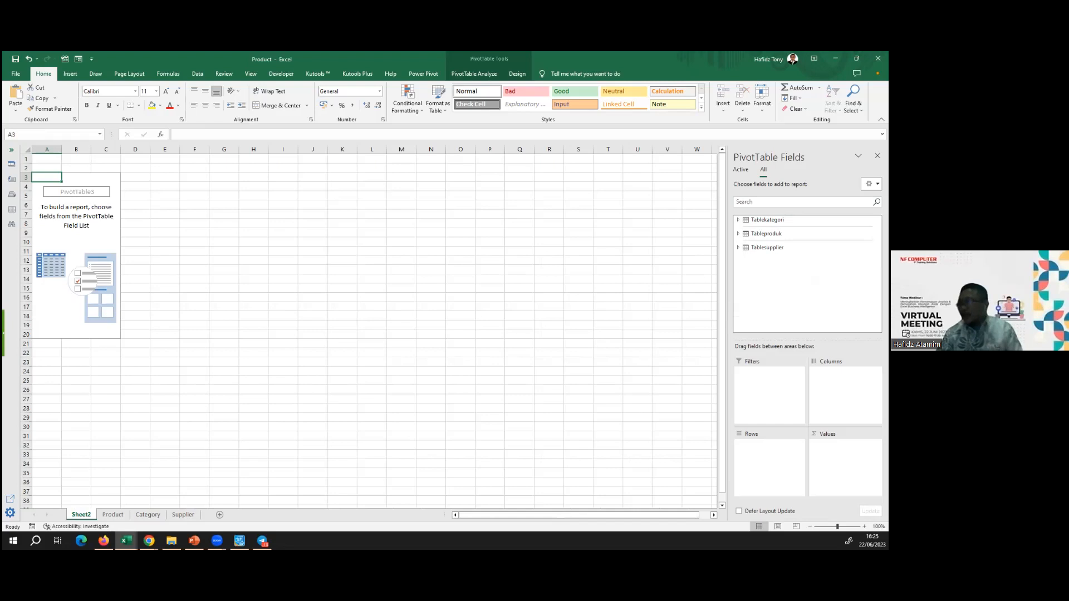
left_click(766, 233)
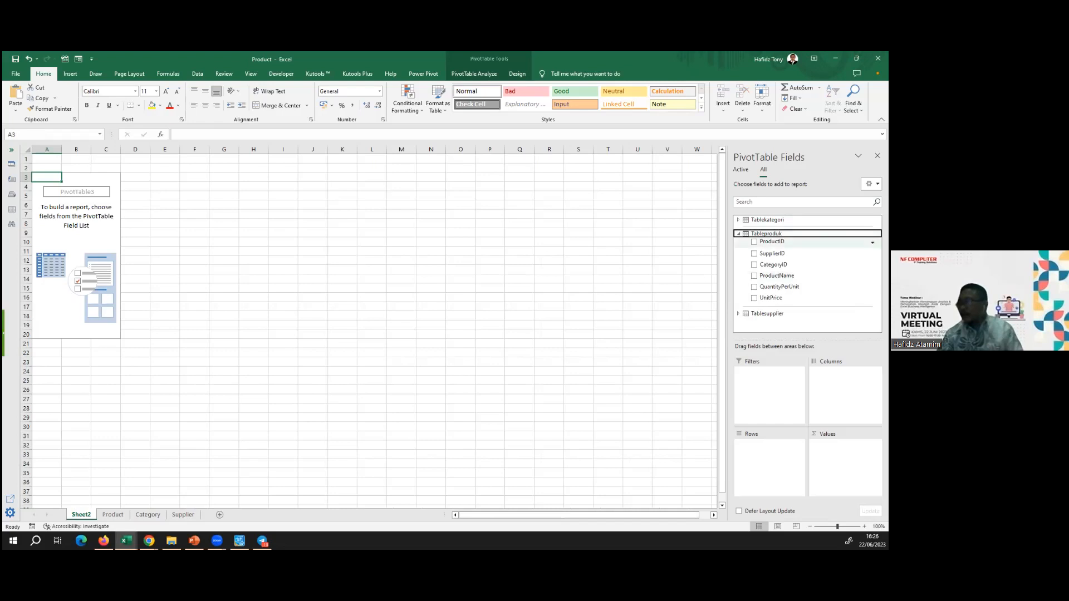
Add the SupplierName field of Tablesupplier to the PivotTable's rows.
left_click(738, 234)
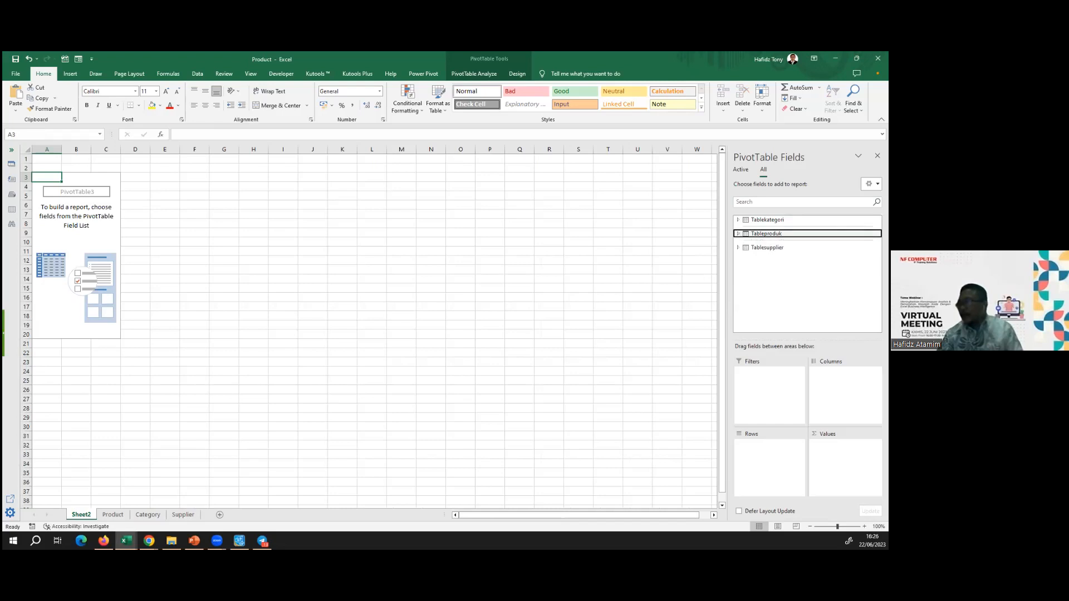
left_click(738, 248)
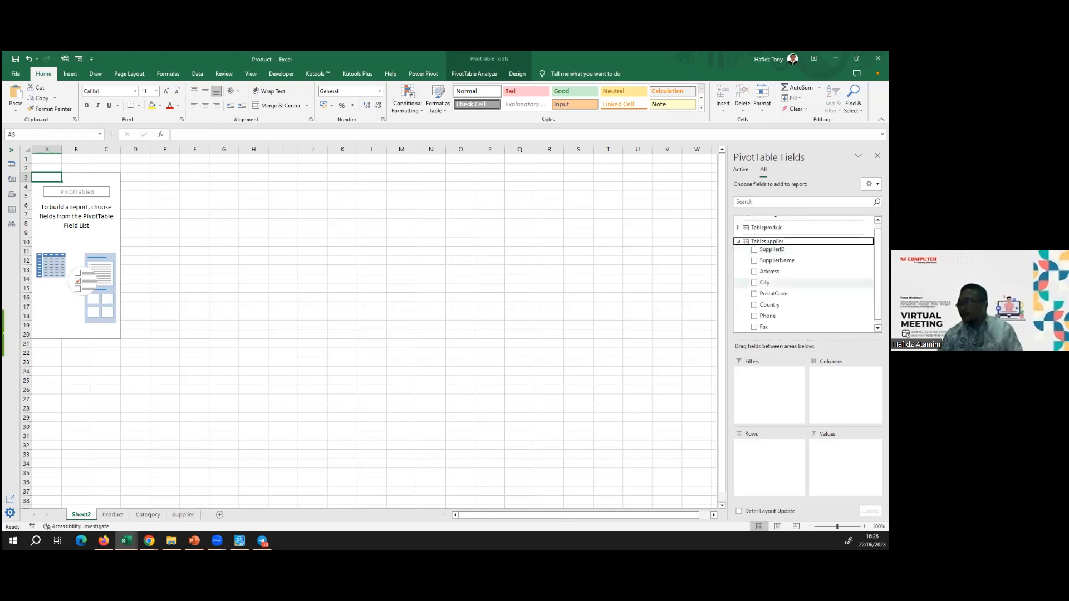
left_click(776, 260)
left_click_drag(777, 260, 769, 460)
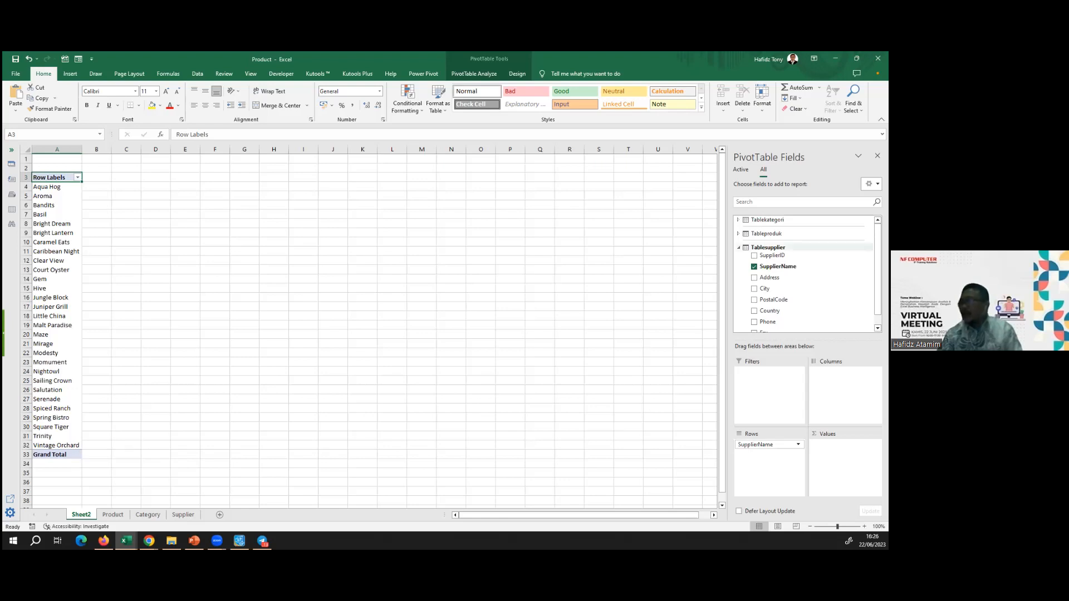
Add the UnitPrice field of Tableproduk to the PivotTable's values as a sum.
left_click(739, 248)
left_click(738, 234)
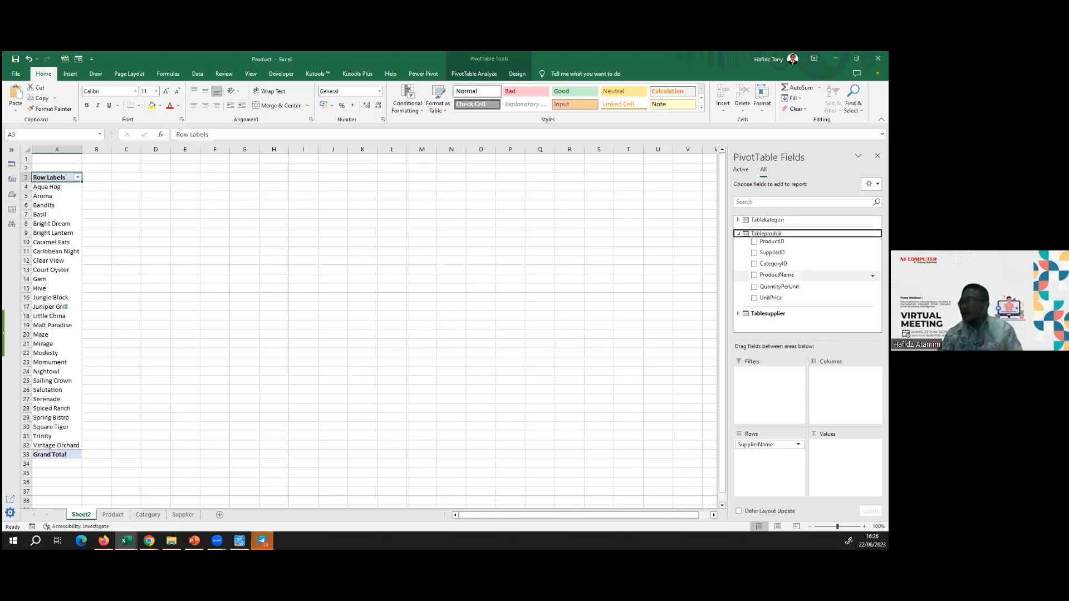
left_click(771, 297)
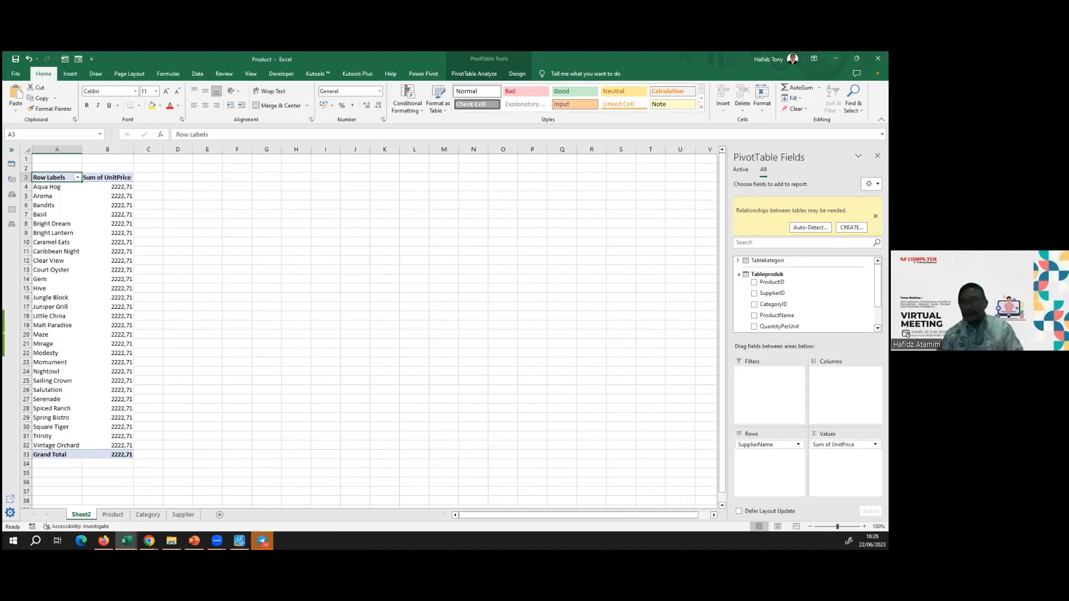
Auto-detect and create the relationship the PivotTable needs between the product and supplier tables.
left_click(113, 515)
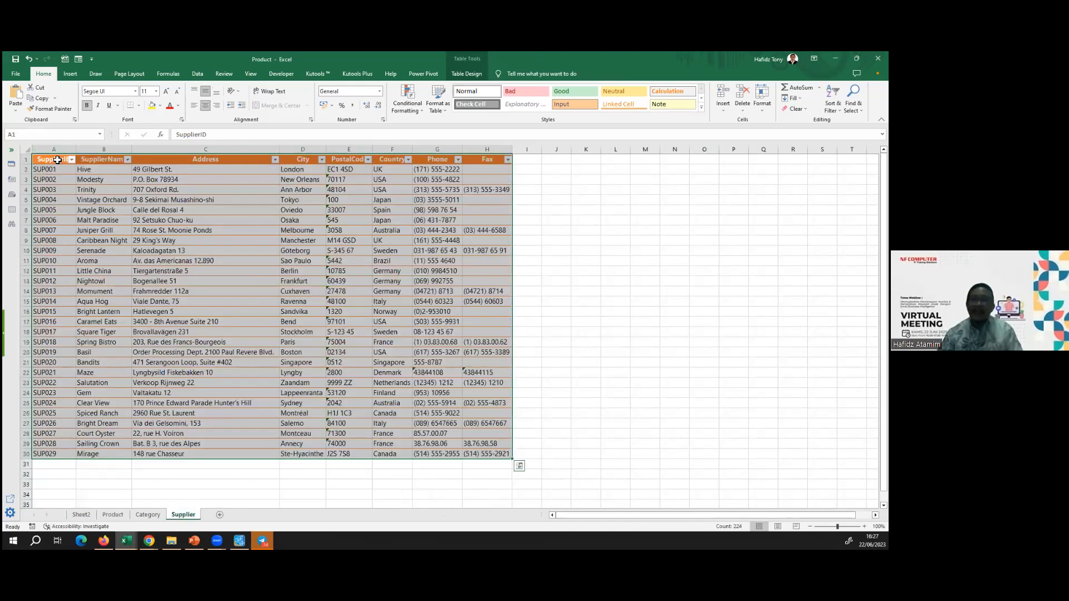
left_click(81, 514)
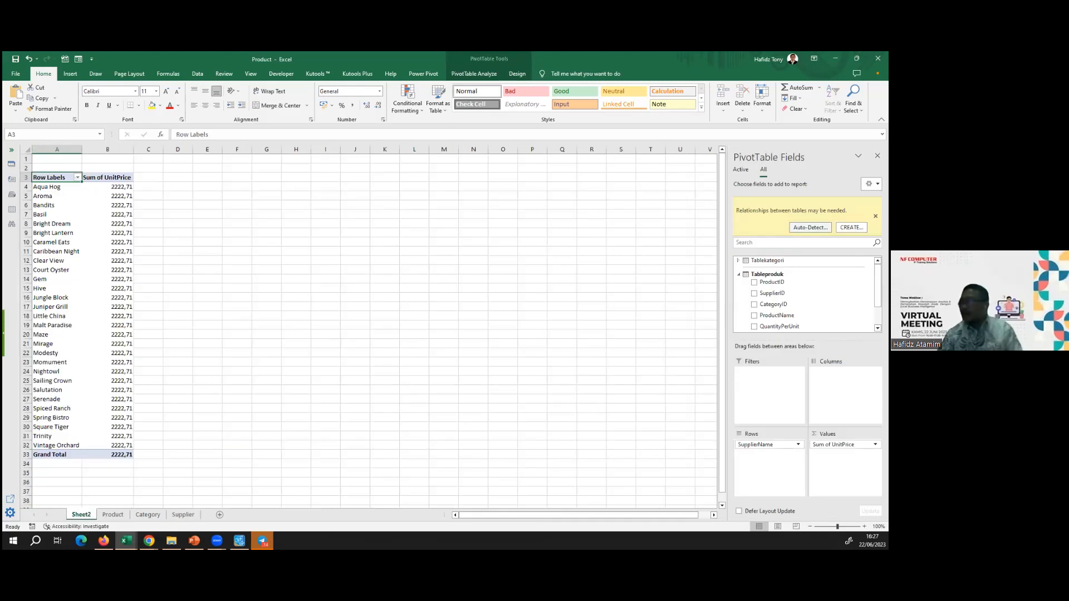
left_click(810, 227)
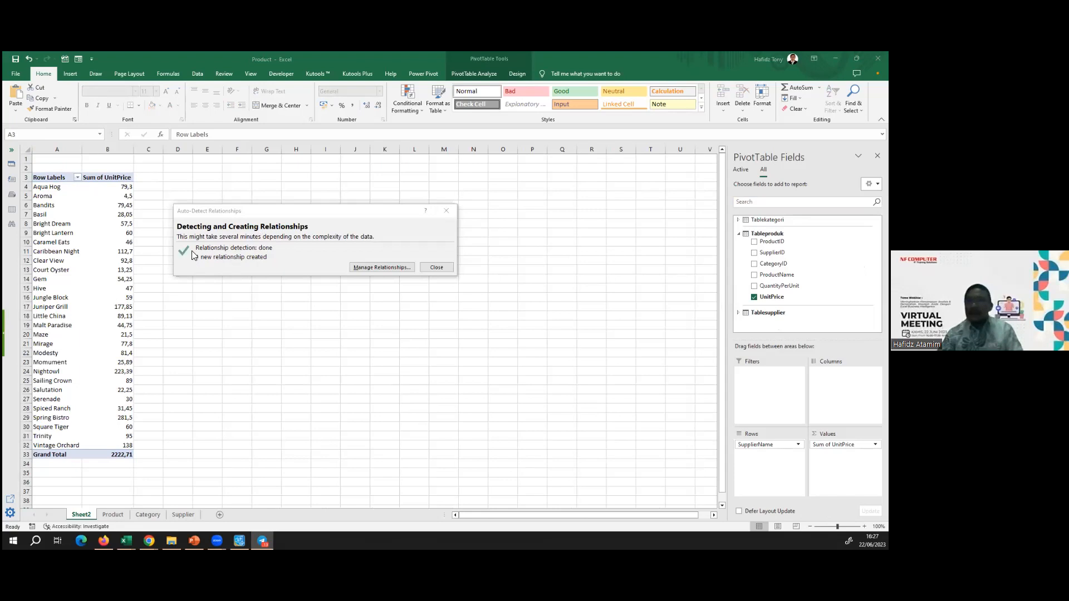
left_click(437, 268)
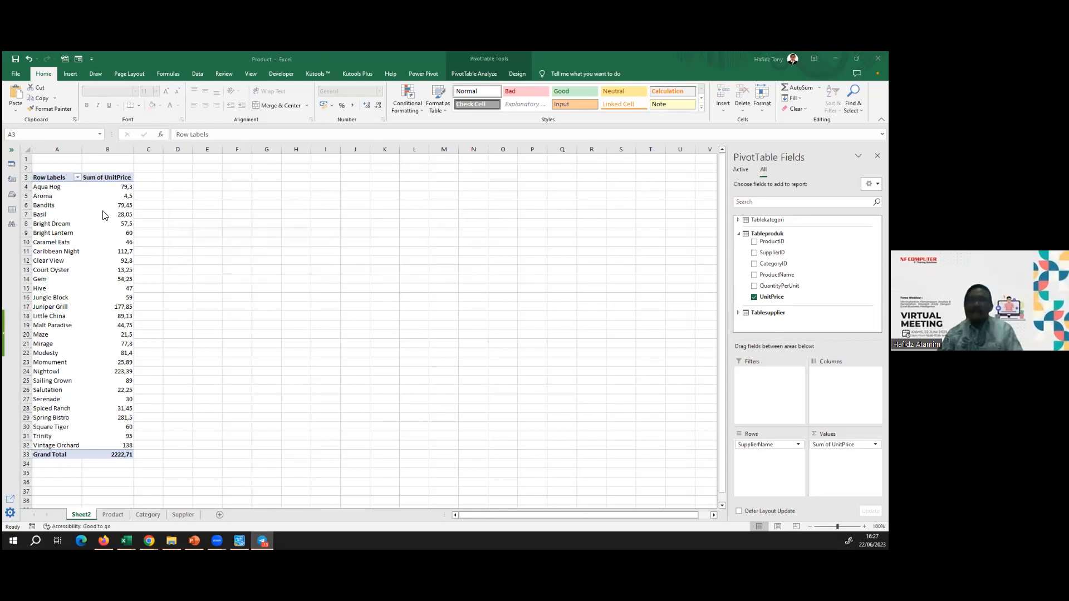
Look up the PivotTable's supplier Aroma on the Supplier sheet, fitting the SupplierName column to its contents.
left_click(55, 188)
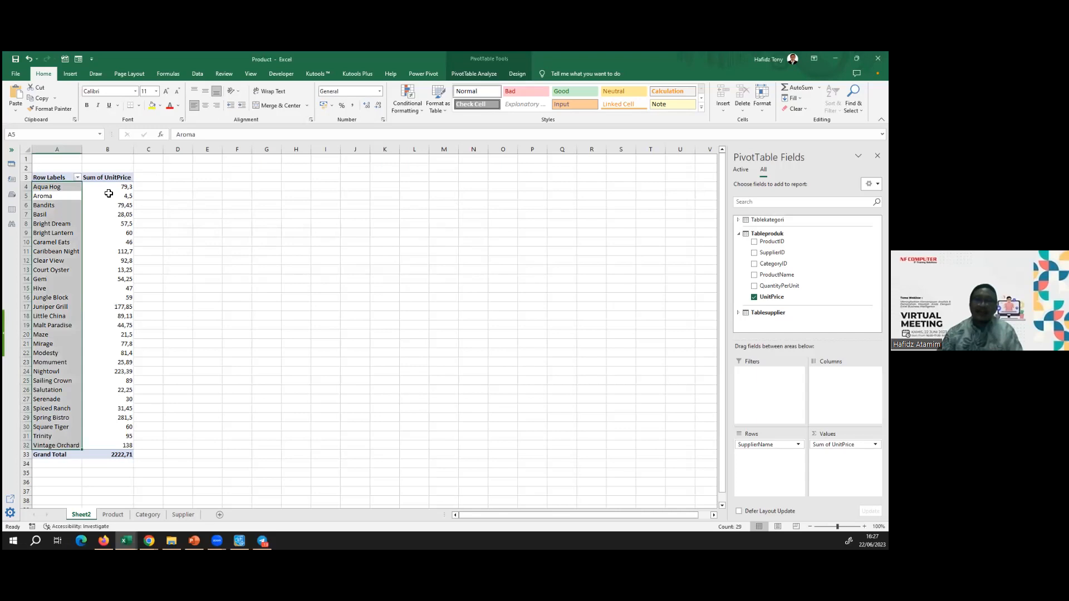
left_click(110, 196)
left_click(50, 189)
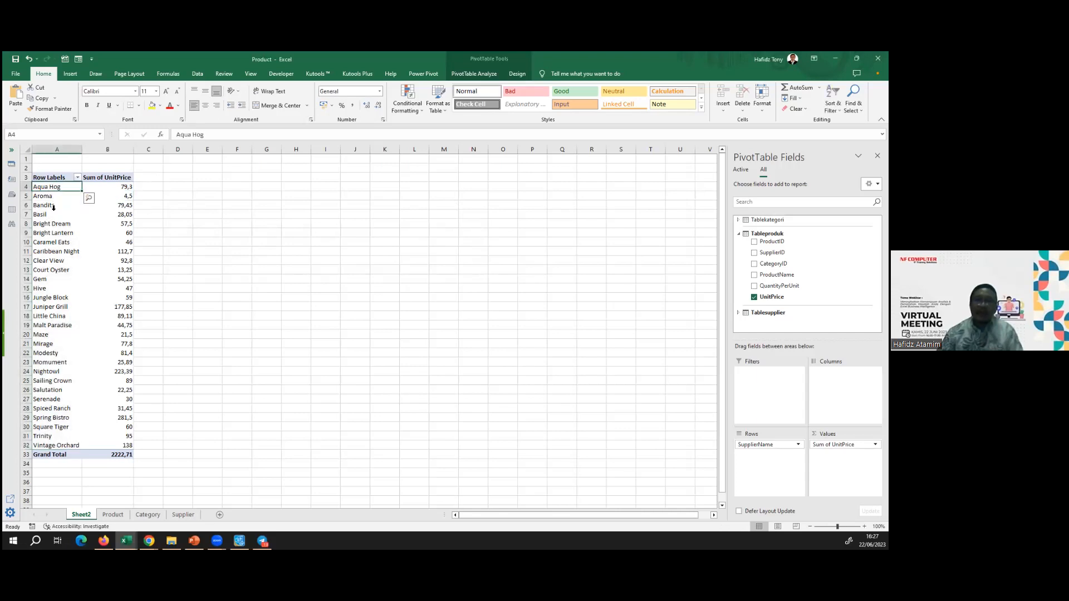
left_click_drag(47, 196, 125, 204)
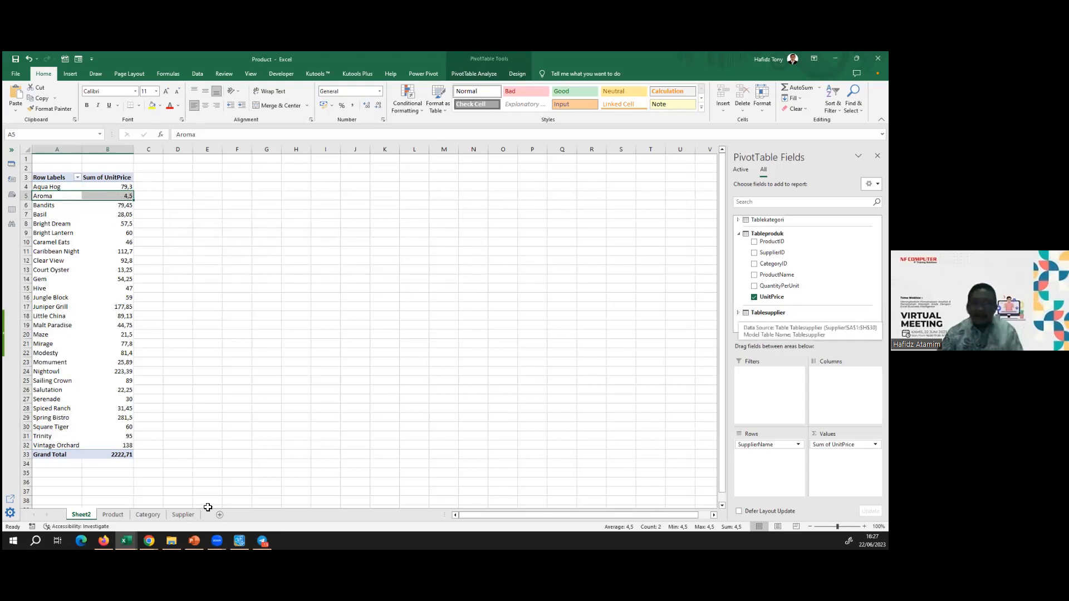
left_click(182, 514)
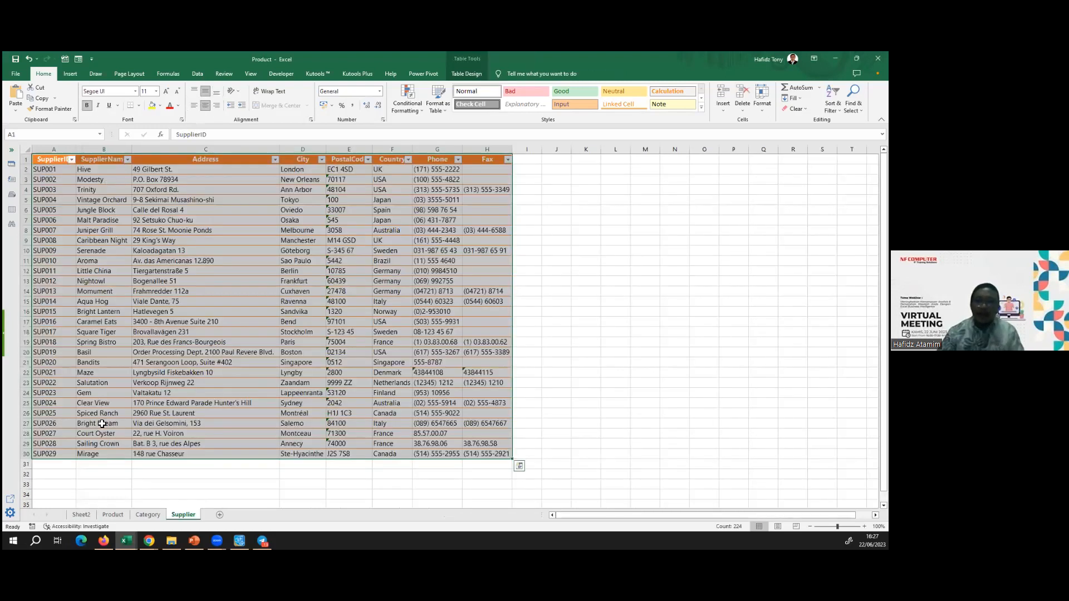
left_click(103, 201)
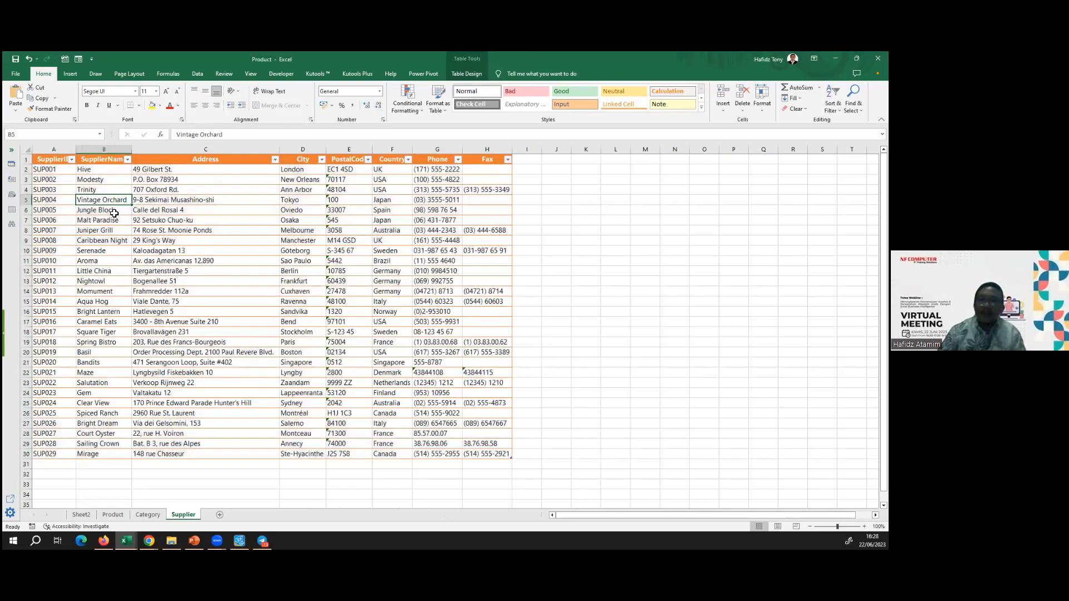
double_click(132, 149)
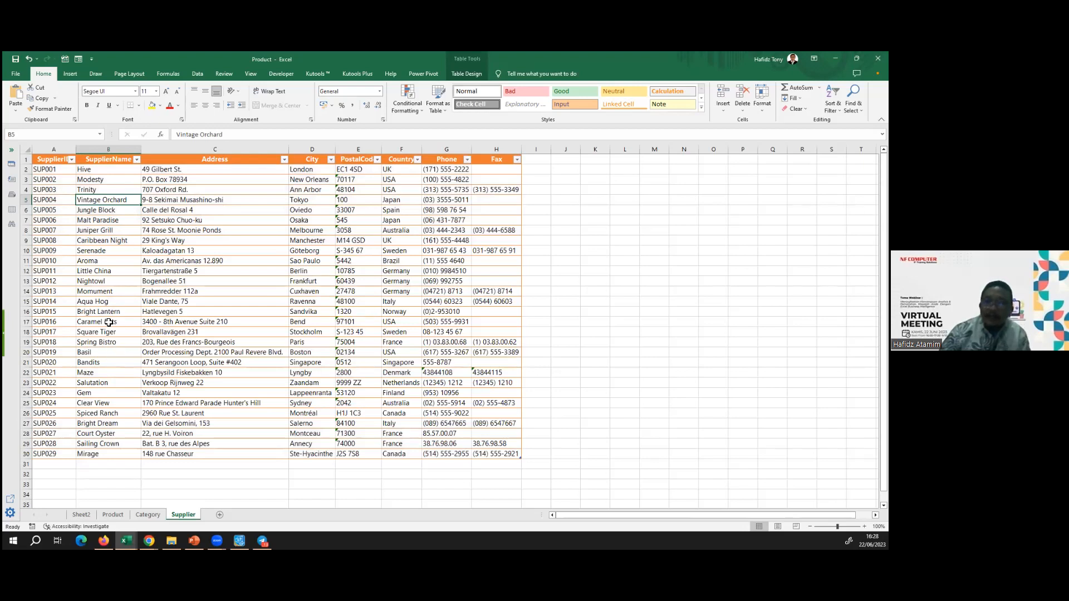
left_click(108, 305)
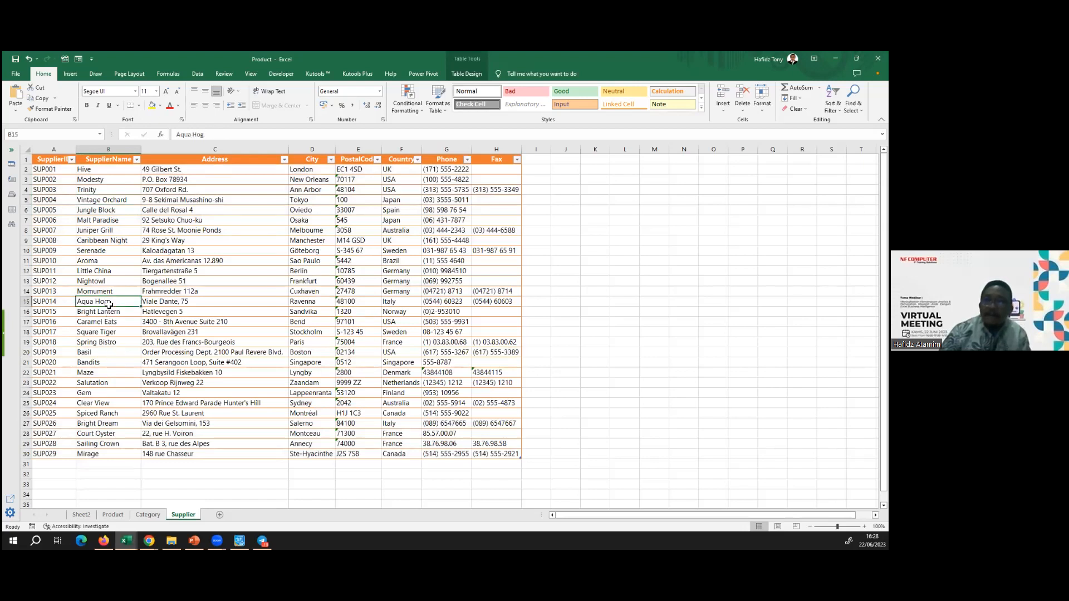
left_click_drag(105, 453, 108, 261)
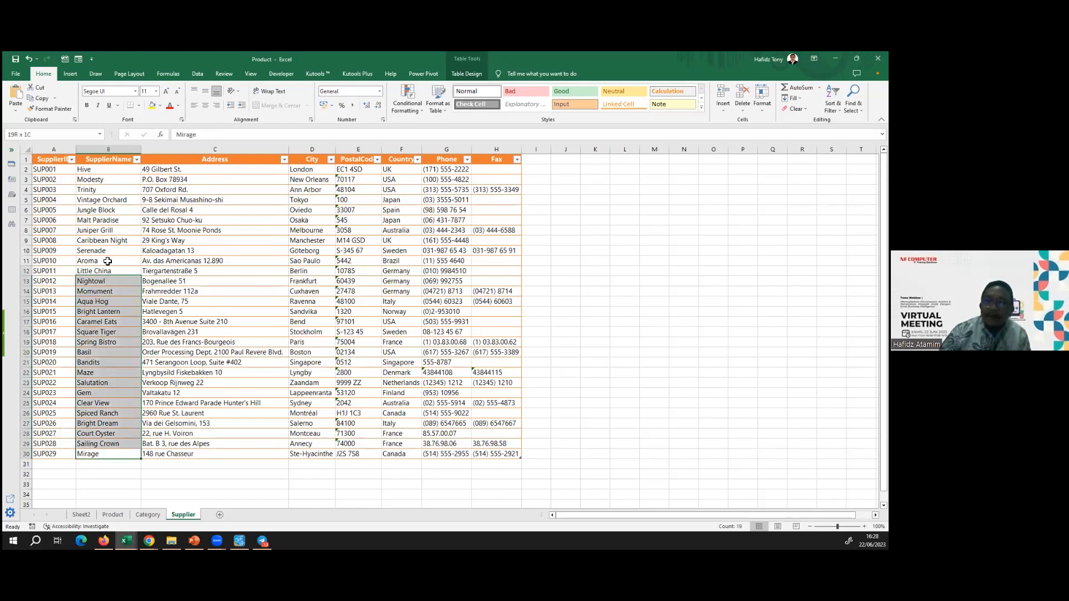
left_click(108, 261)
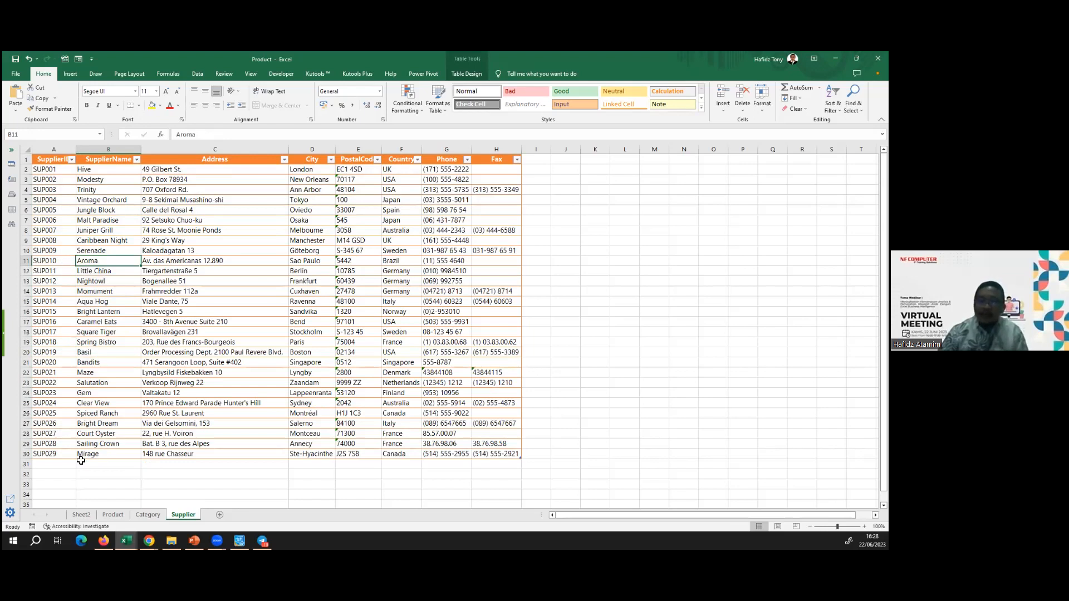
Filter the table on the Product sheet to show only products with SupplierID SUP010.
left_click(115, 515)
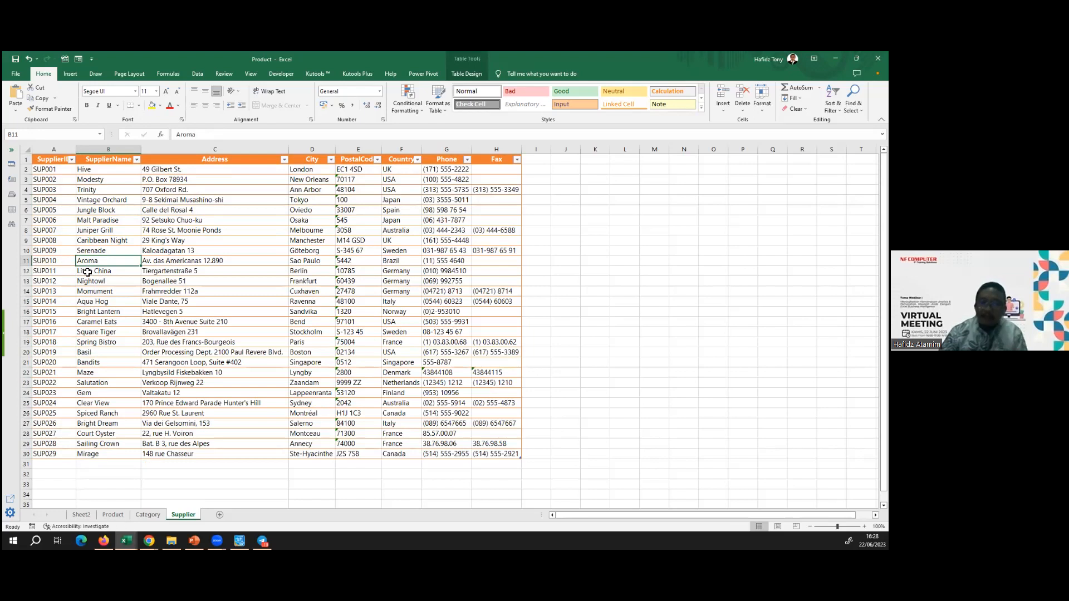
left_click(109, 282)
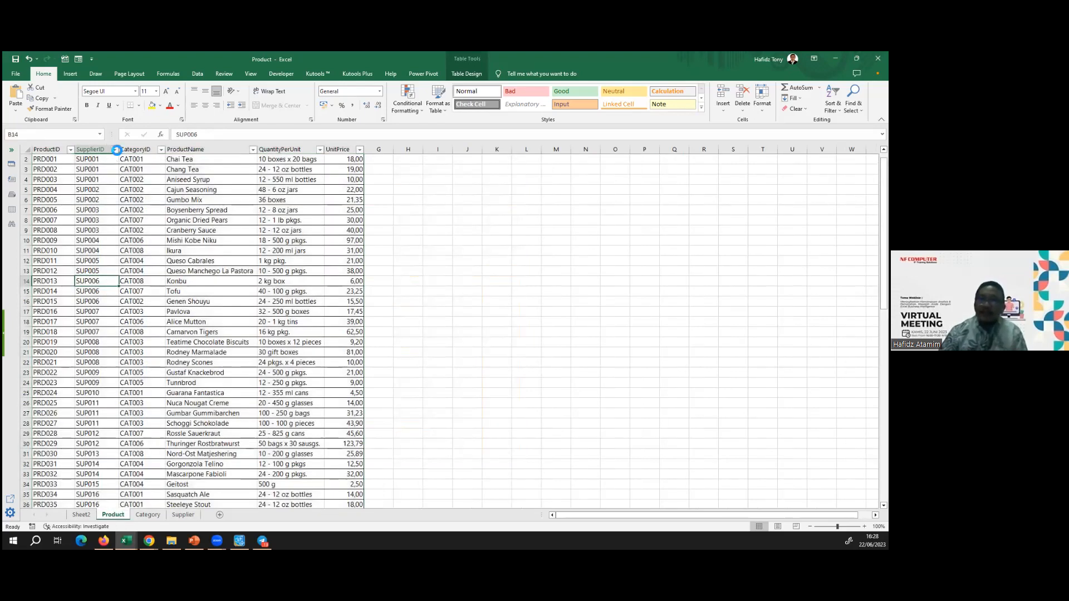
left_click(115, 150)
left_click(30, 254)
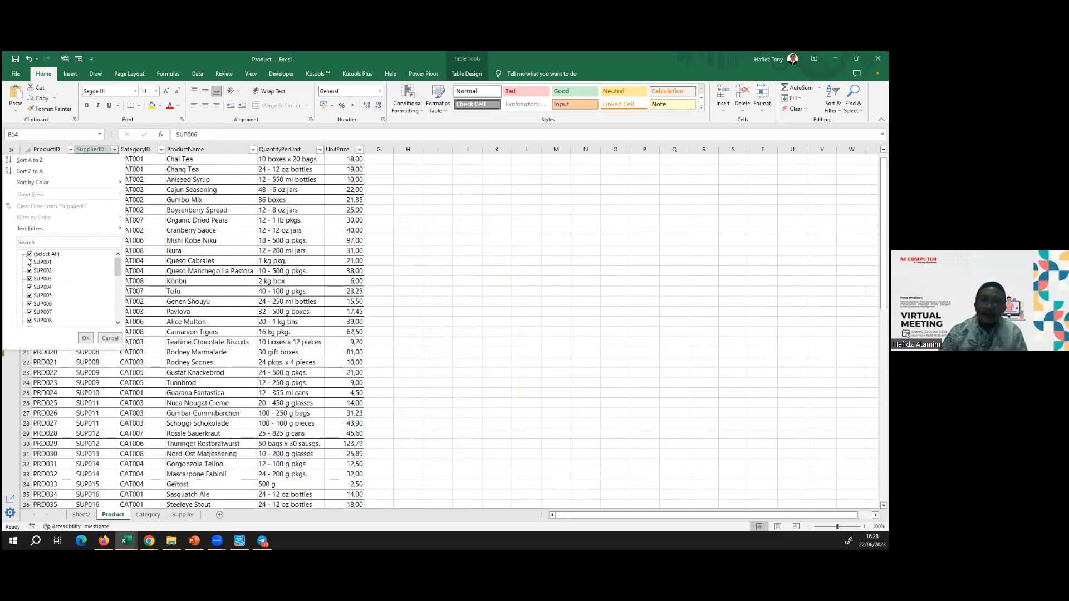
left_click(29, 254)
left_click(30, 254)
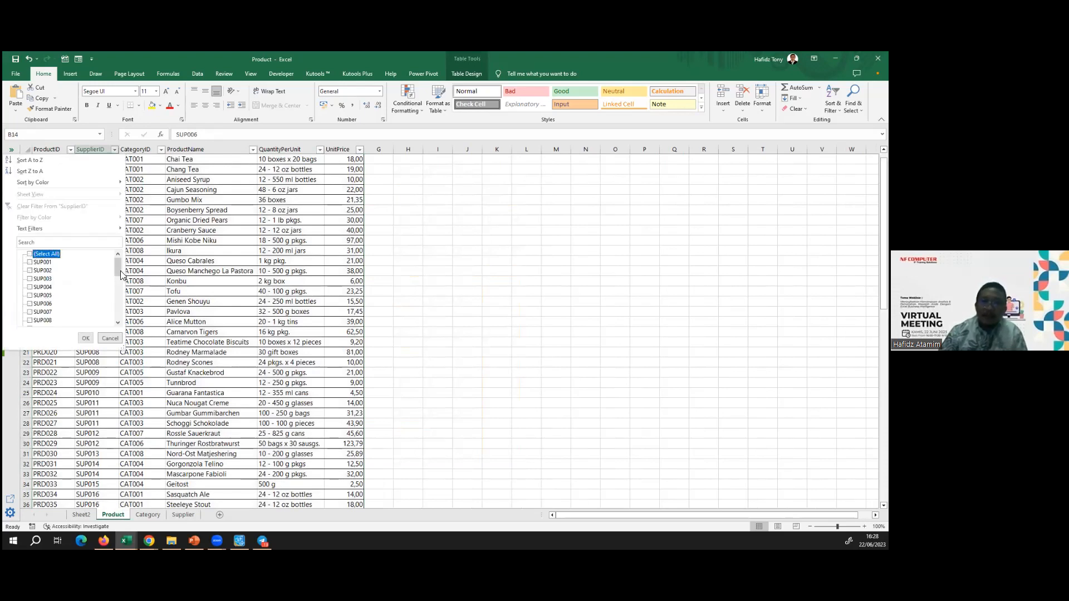
scroll(33, 295, "down", 2)
left_click(30, 297)
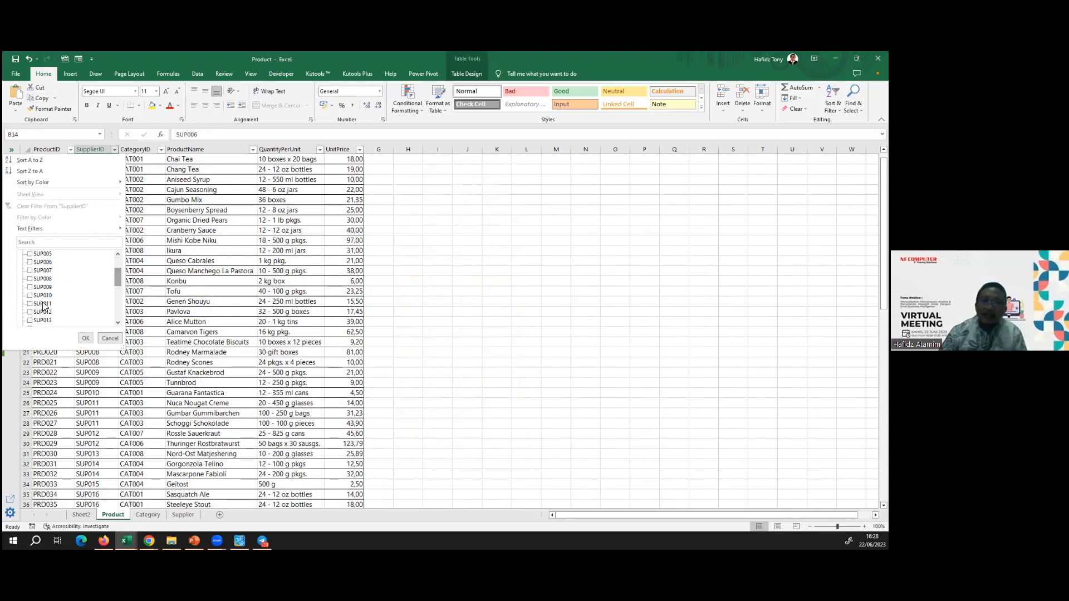
left_click(89, 338)
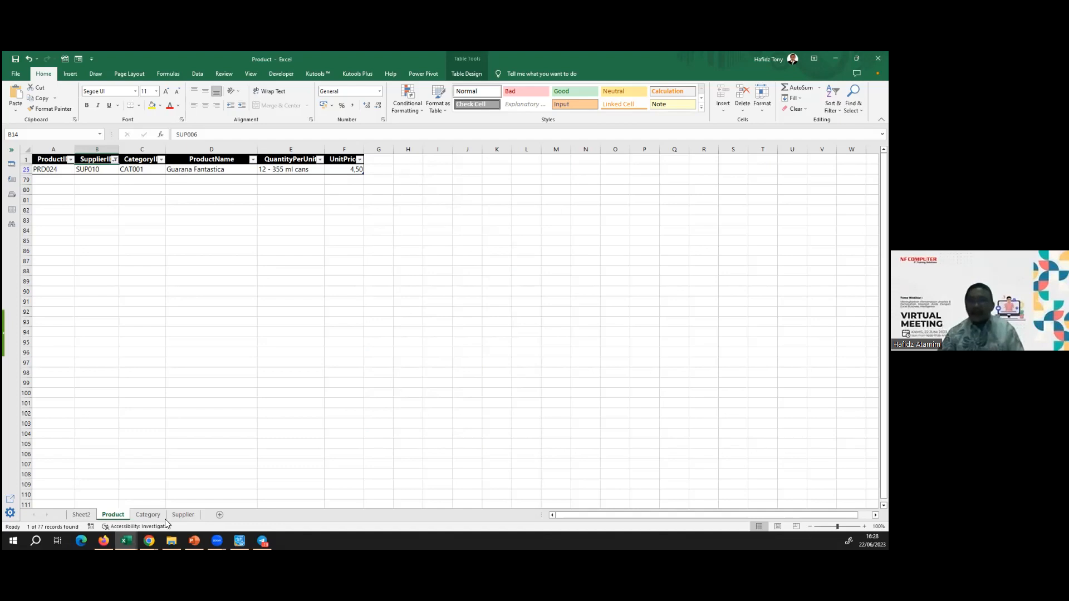
Copy the whole supplier PivotTable on Sheet2 and paste the duplicate at cell D3.
left_click(81, 514)
left_click(61, 206)
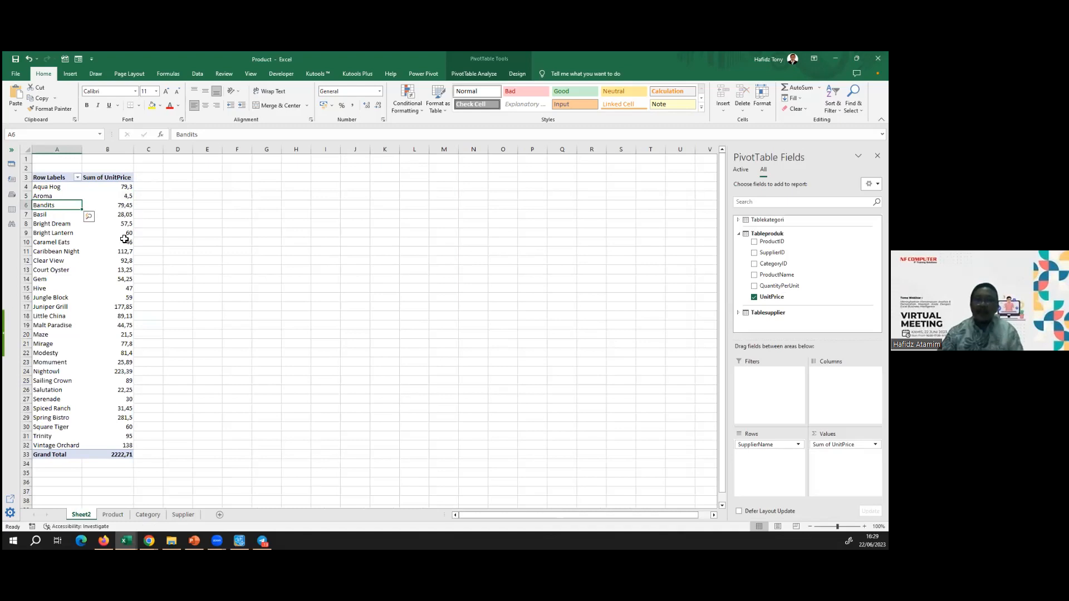
left_click_drag(51, 217, 123, 218)
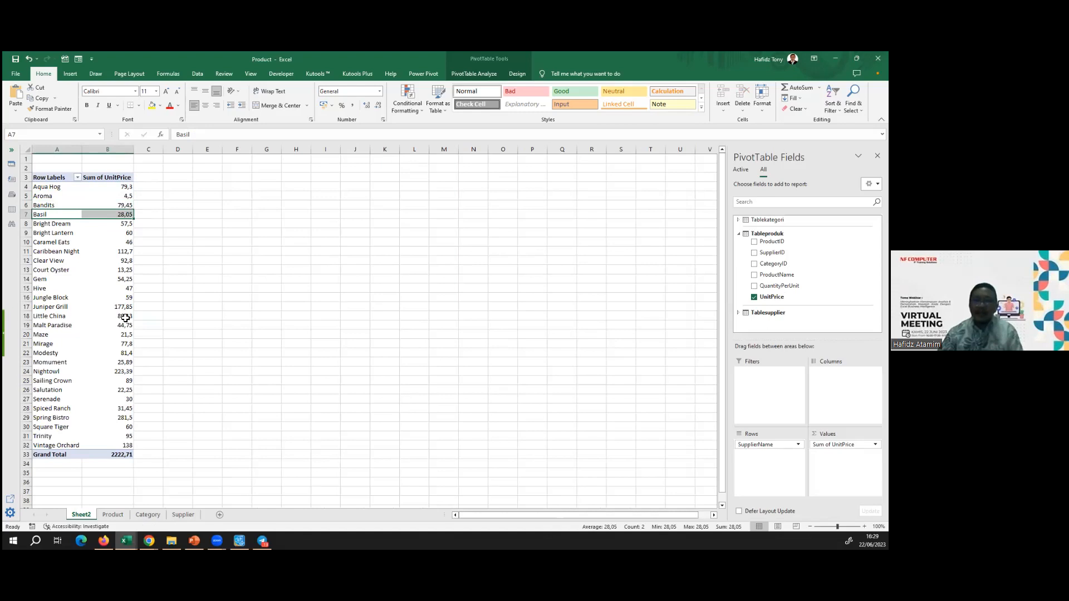
left_click(114, 365)
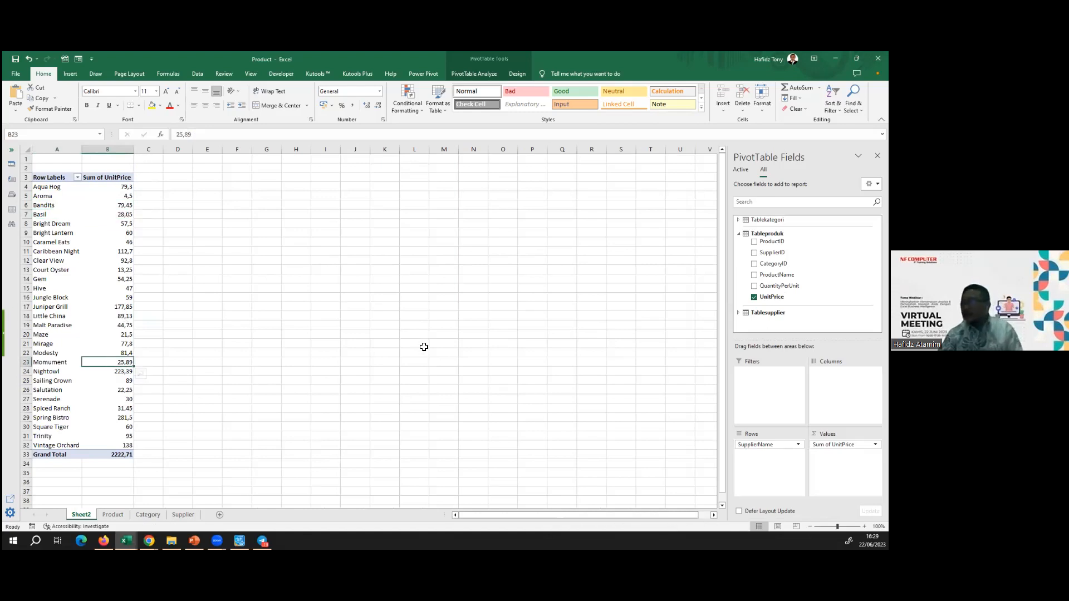
left_click(68, 209)
left_click(67, 209)
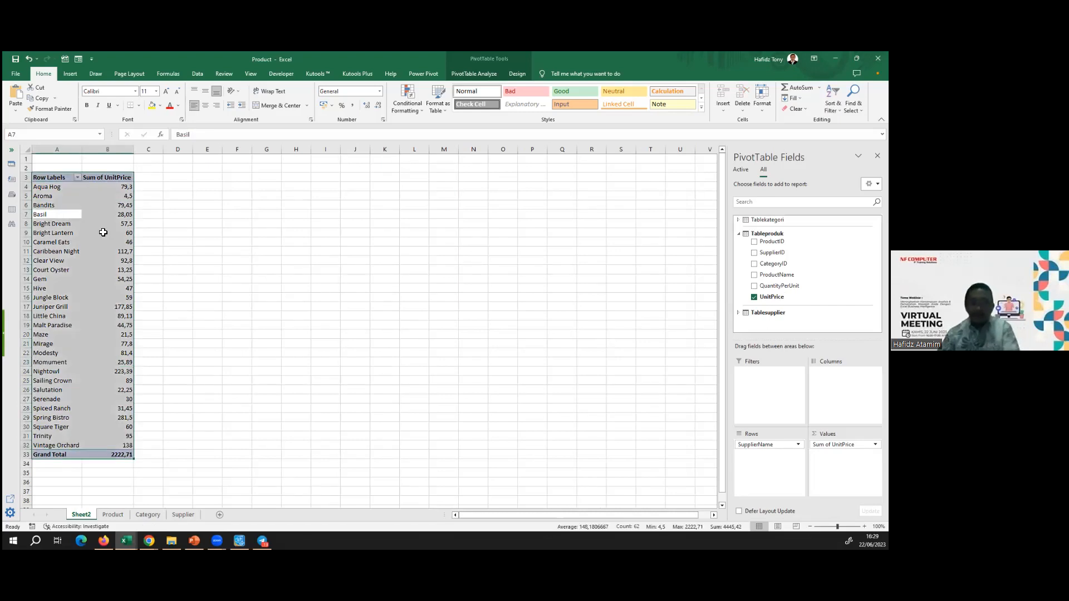
key("ctrl+c")
left_click(172, 181)
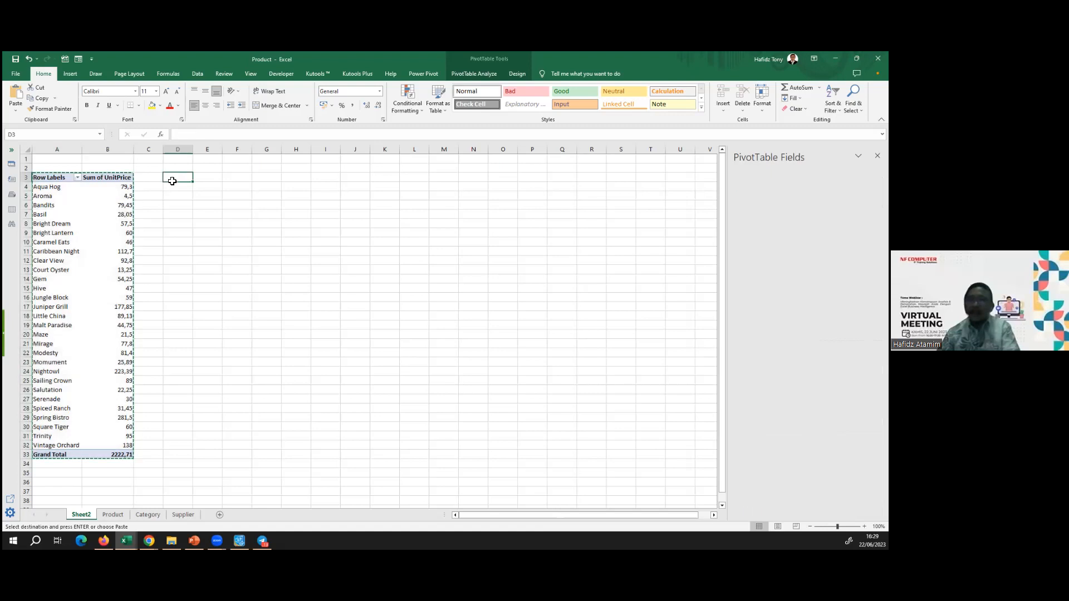
key("ctrl+v")
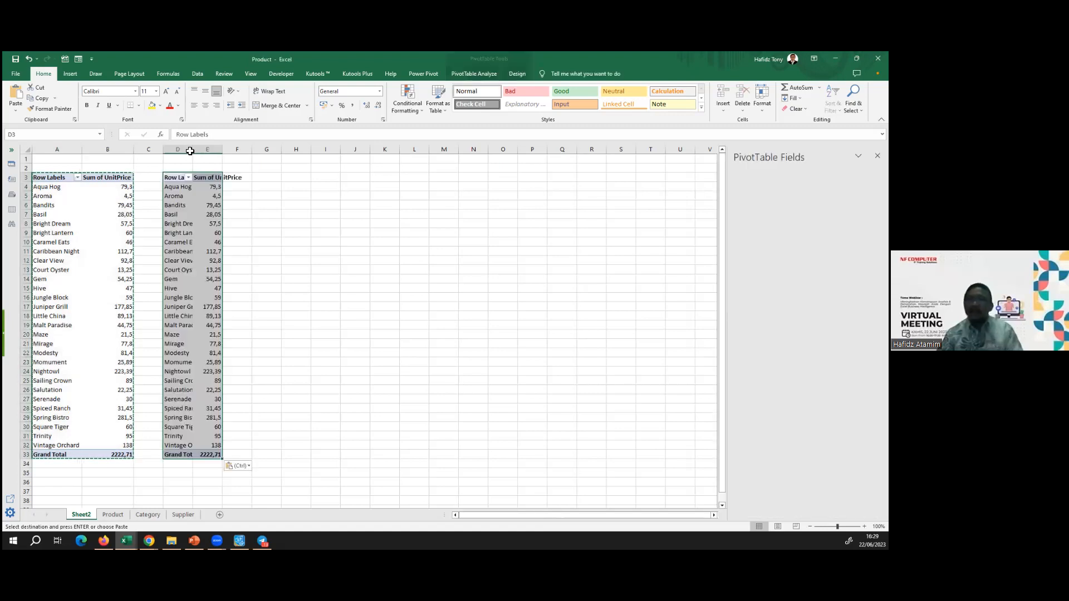
Fit columns D and E to the contents of the copied PivotTable.
left_click_drag(190, 151, 224, 149)
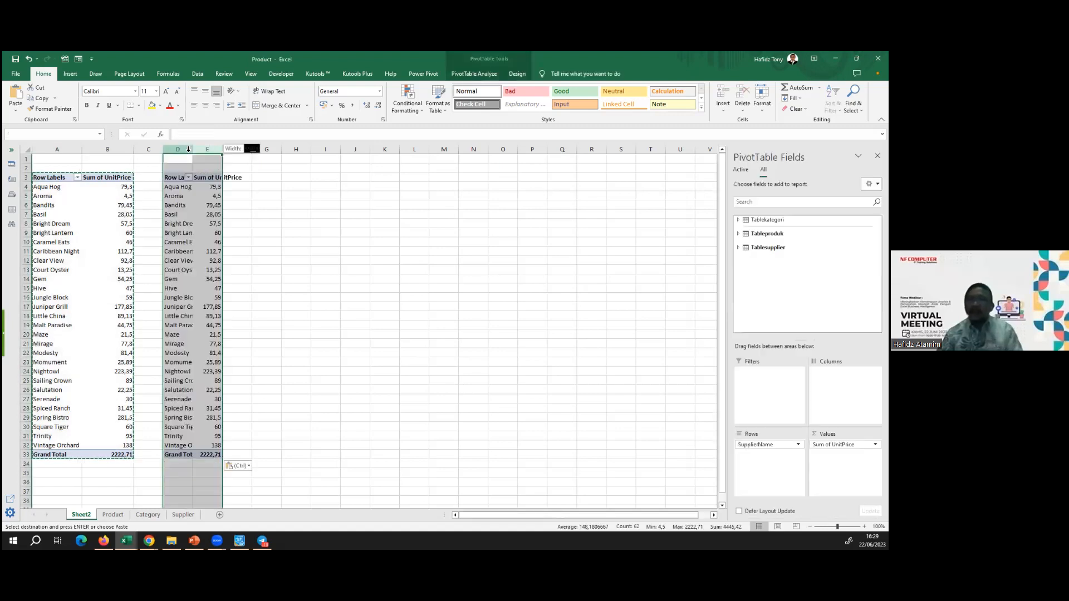
double_click(223, 149)
left_click(218, 211)
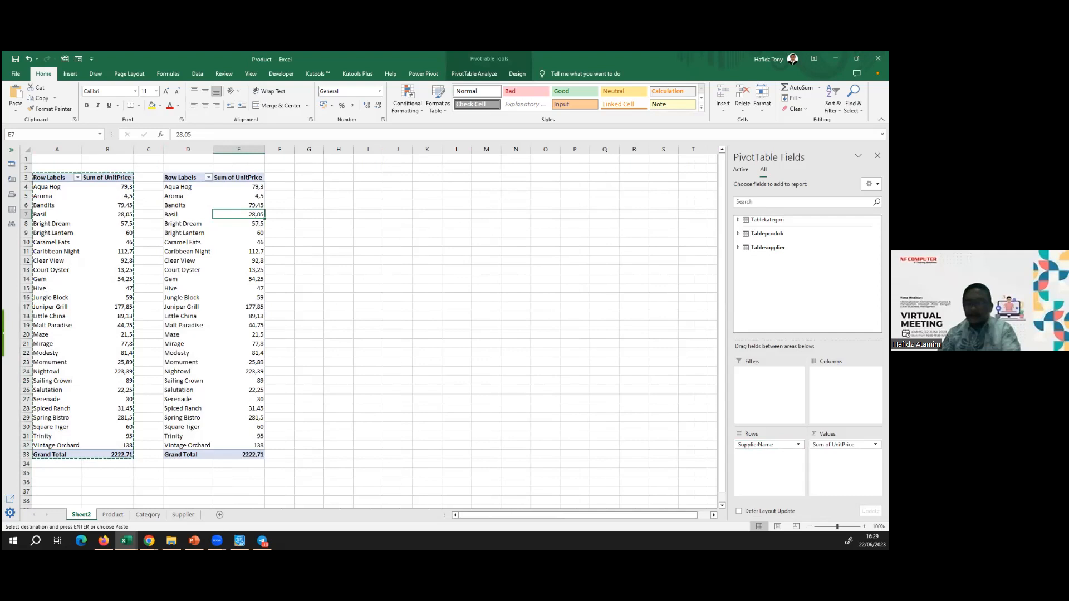
Remove Sum of UnitPrice from the values of the copied PivotTable in column D.
left_click_drag(834, 445, 510, 430)
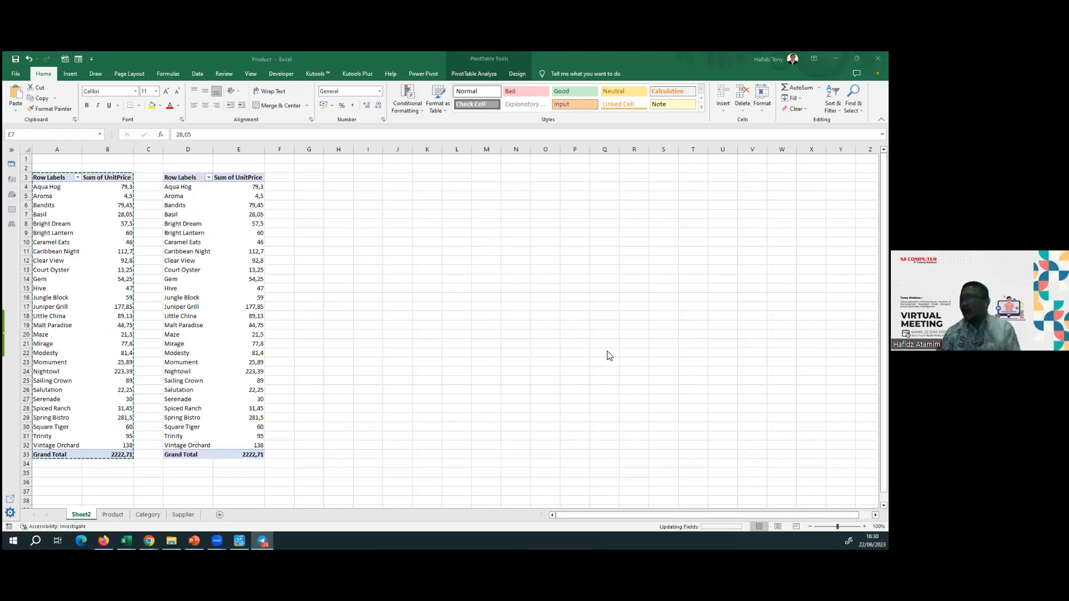
left_click(188, 195)
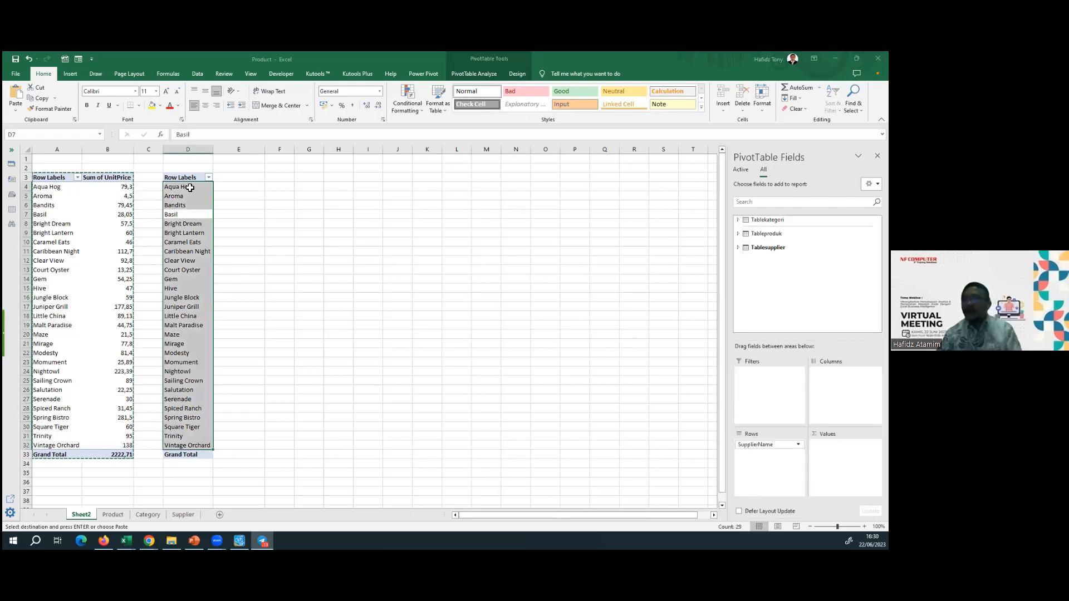
left_click(191, 189)
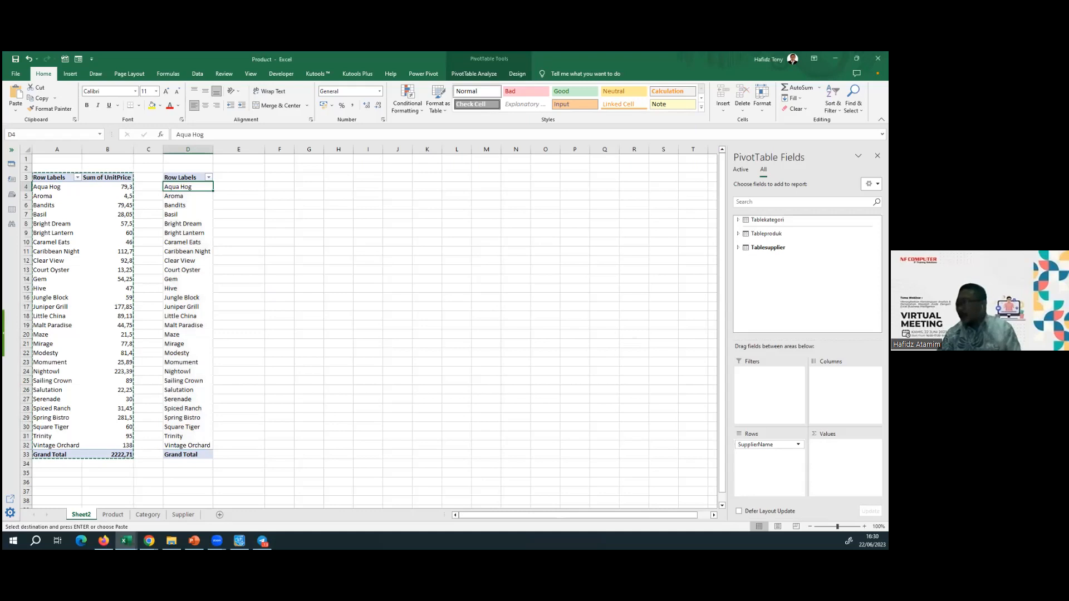
Add QuantityPerUnit from Tableproduk as a count to the values of the supplier PivotTable in column D.
left_click(766, 233)
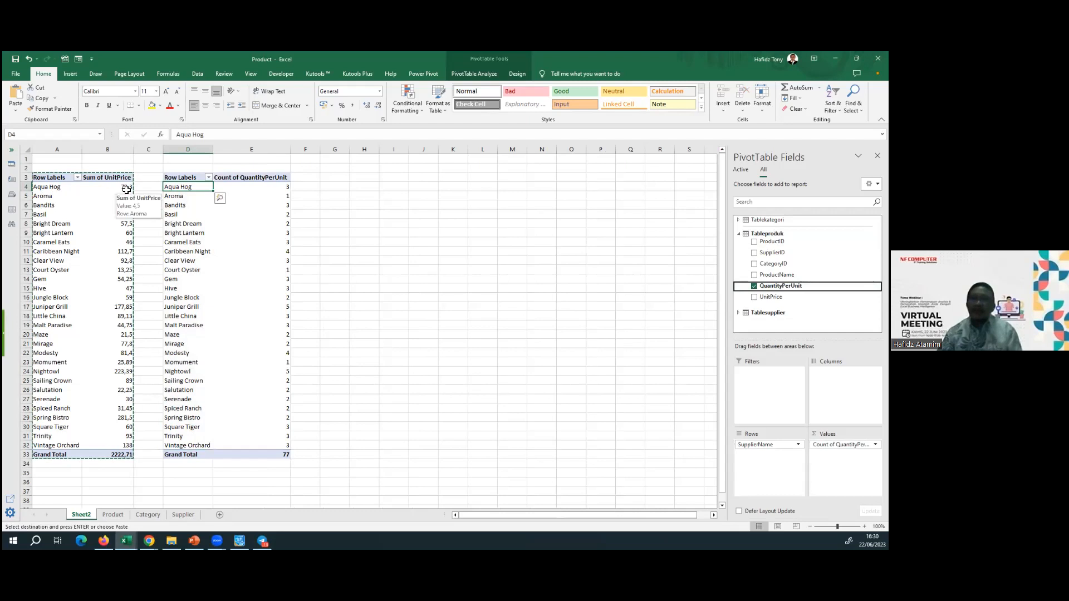
left_click(279, 188)
mouse_move(281, 193)
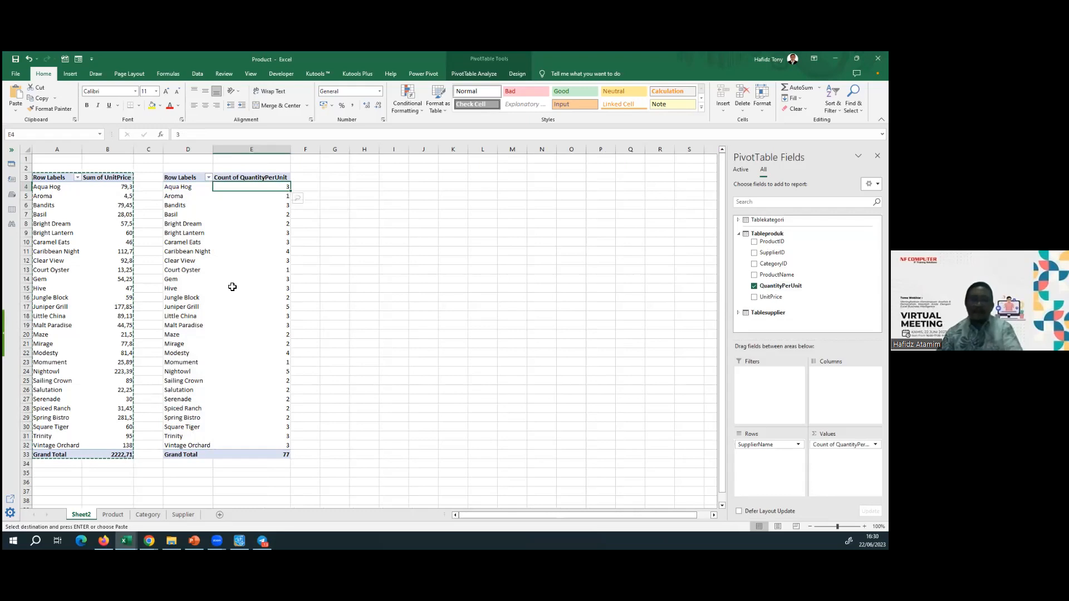
mouse_move(240, 291)
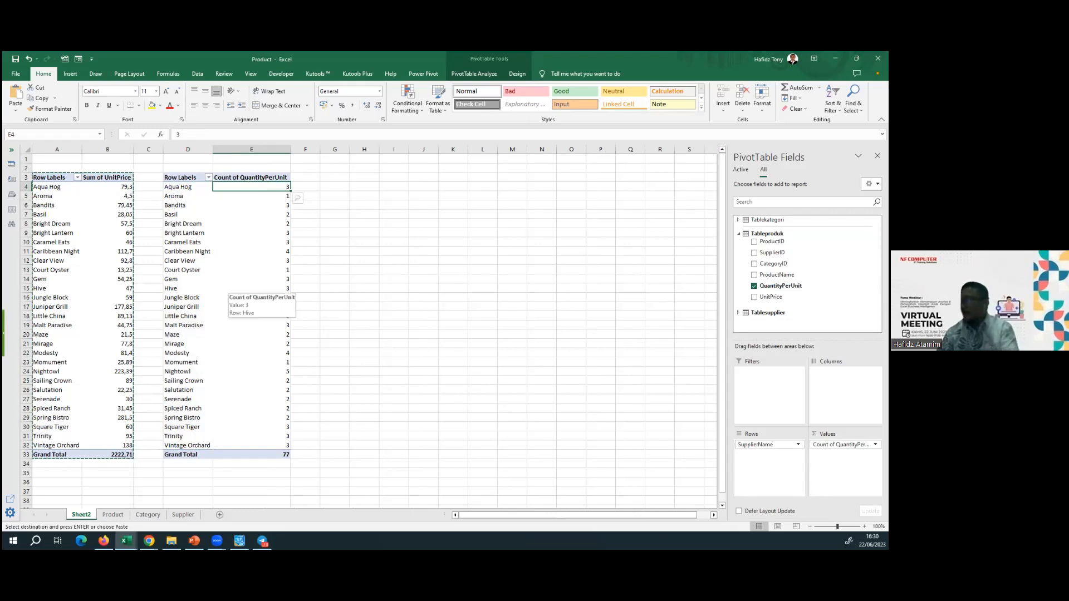
key("Escape")
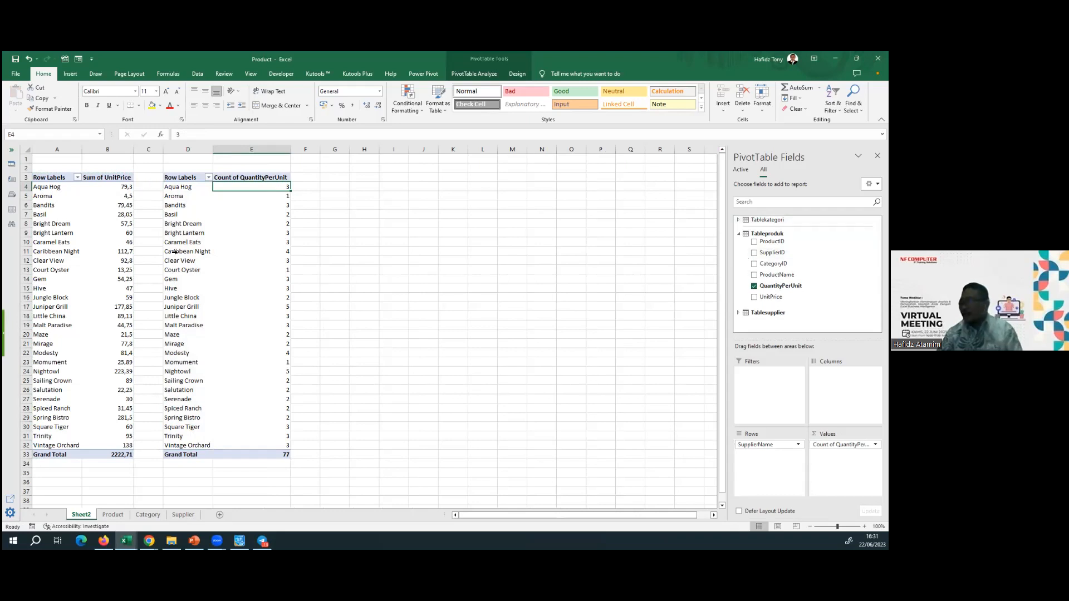
Copy the whole PivotTable that counts QuantityPerUnit per supplier and paste the duplicate at cell G3.
left_click(197, 186)
key("ctrl+a")
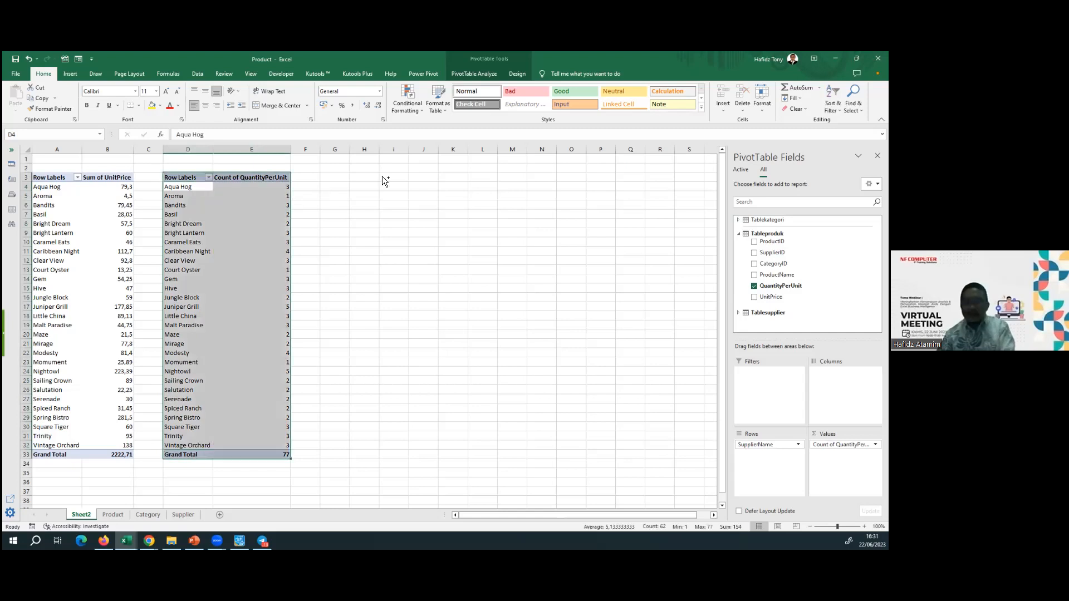
key("ctrl+c")
left_click(341, 178)
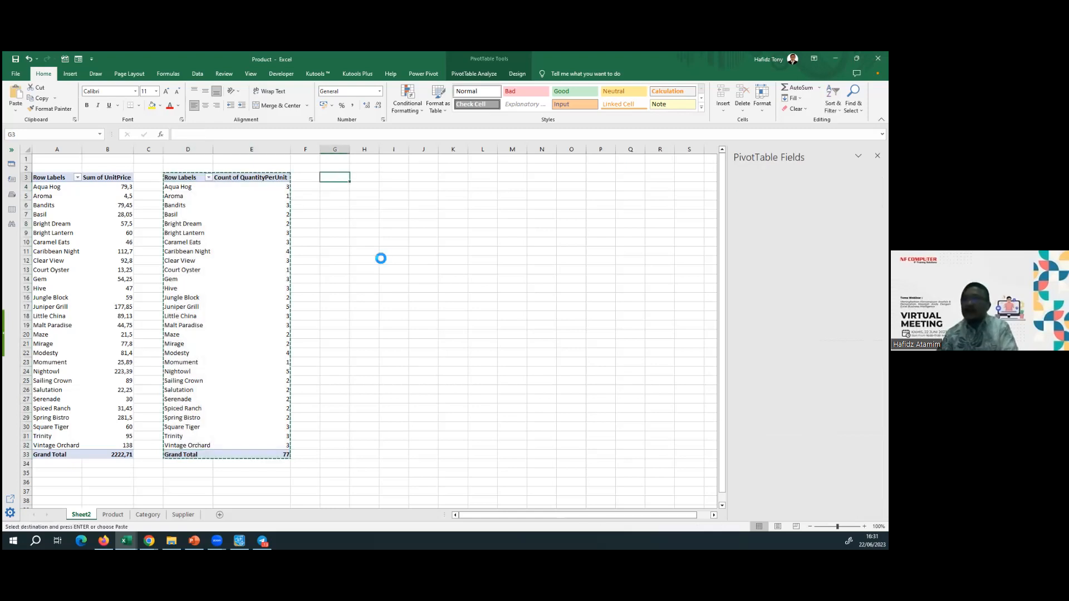
key("ctrl+v")
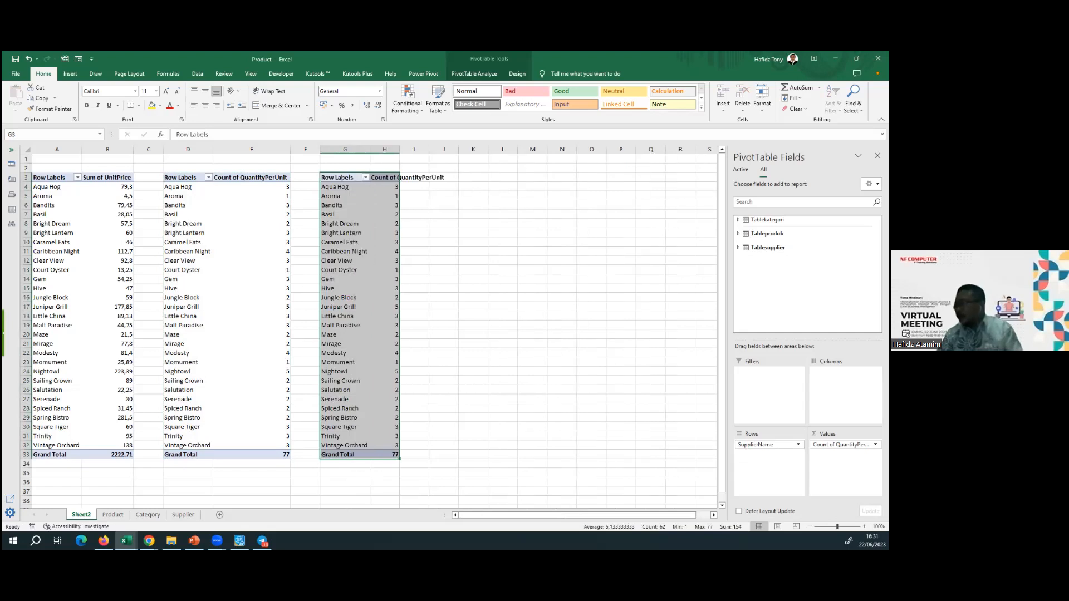
Clear the values and SupplierName from the PivotTable at G3 and use CategoryName from Tablekategori as its rows.
left_click_drag(841, 445, 824, 234)
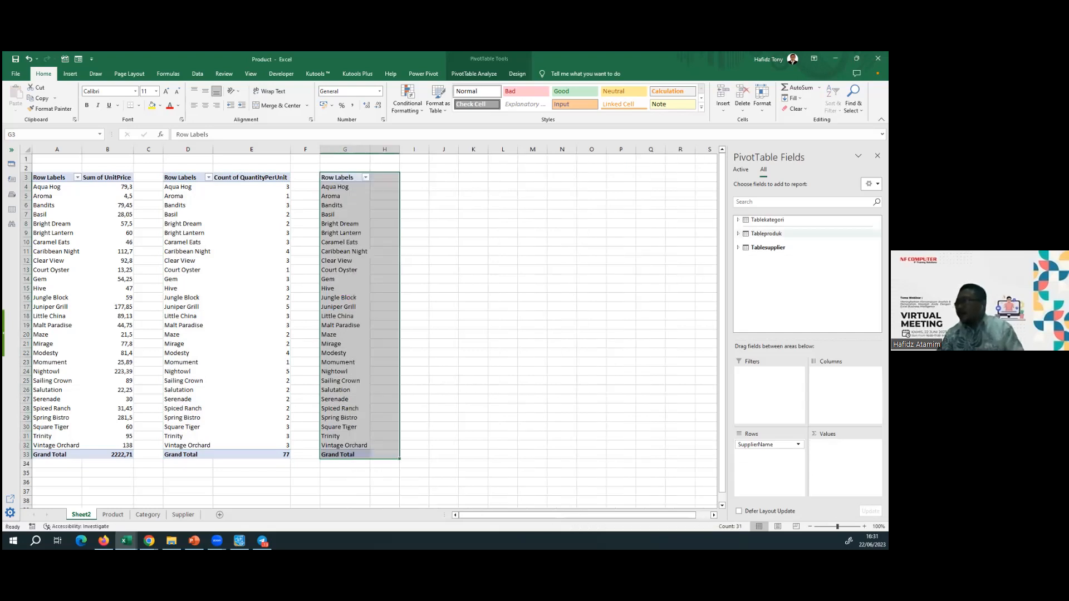
left_click(739, 220)
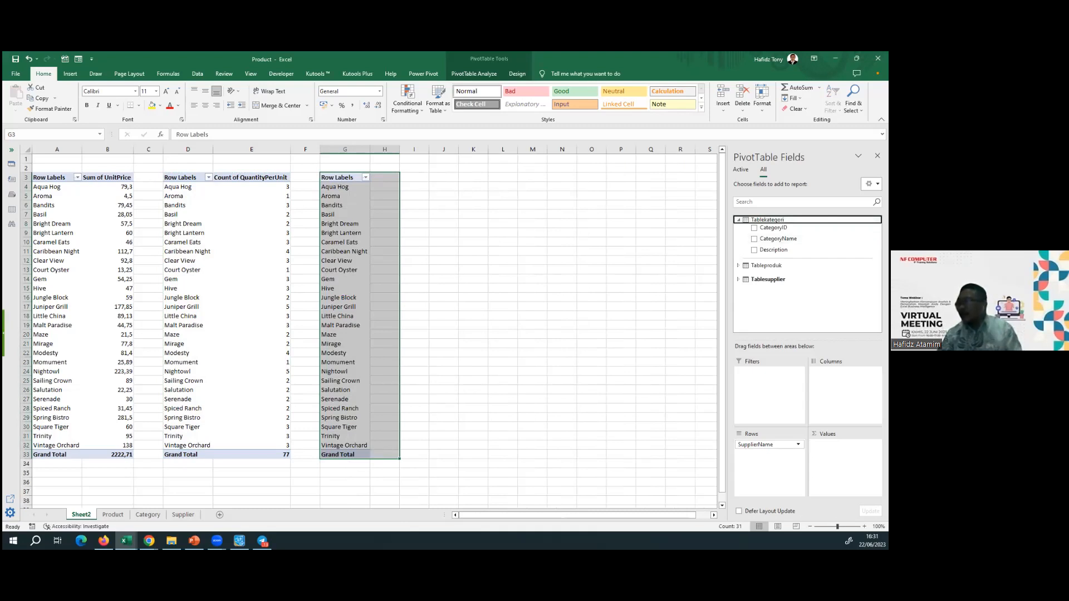
key("Delete")
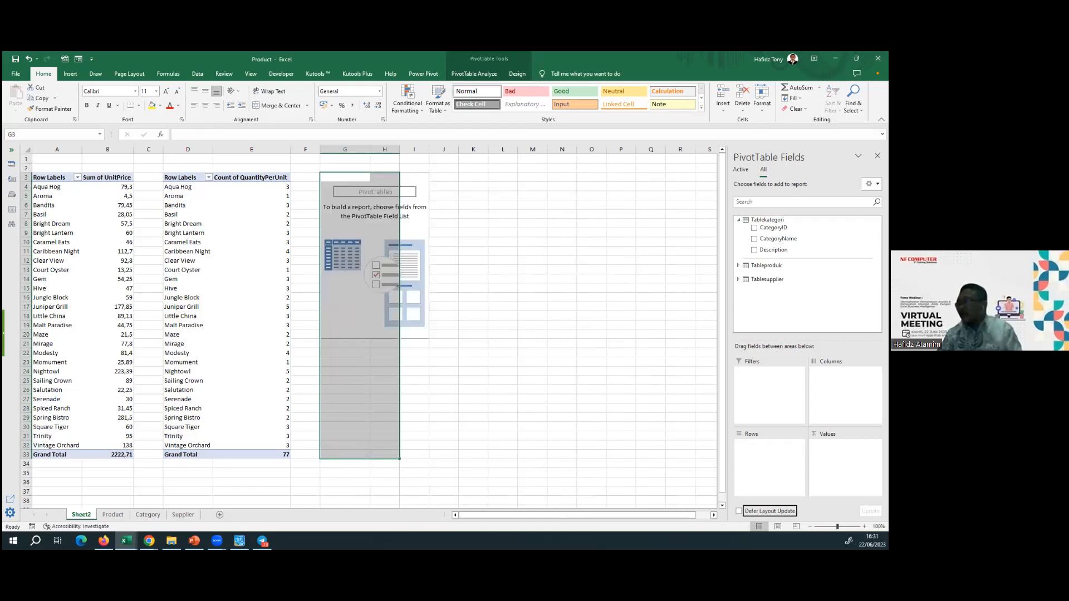
left_click(778, 239)
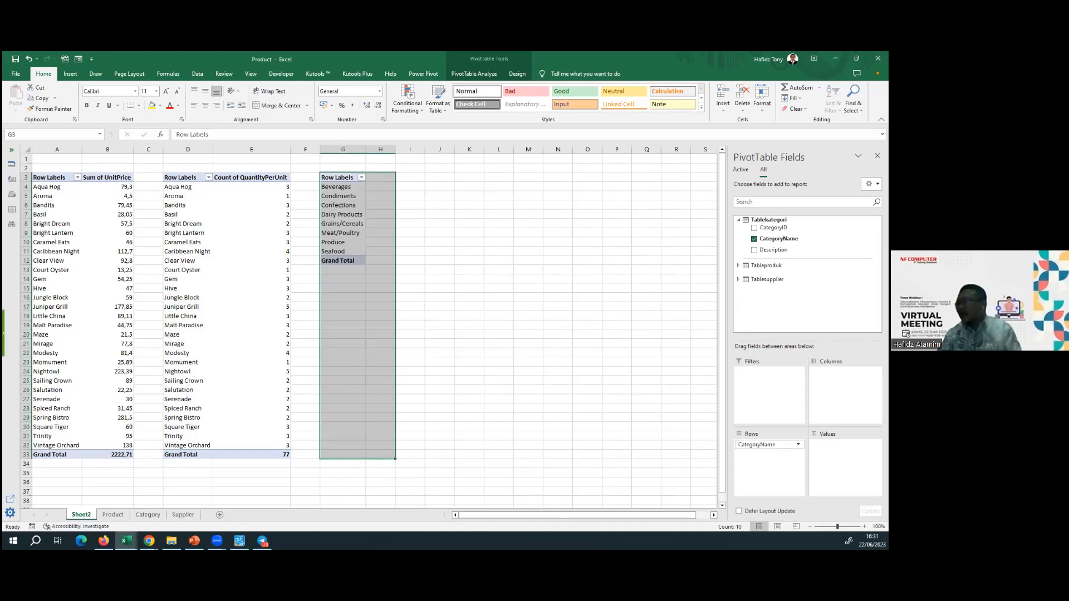
Add the count of QuantityPerUnit from Tableproduk to the category PivotTable and auto-detect the missing table relationship.
left_click(738, 266)
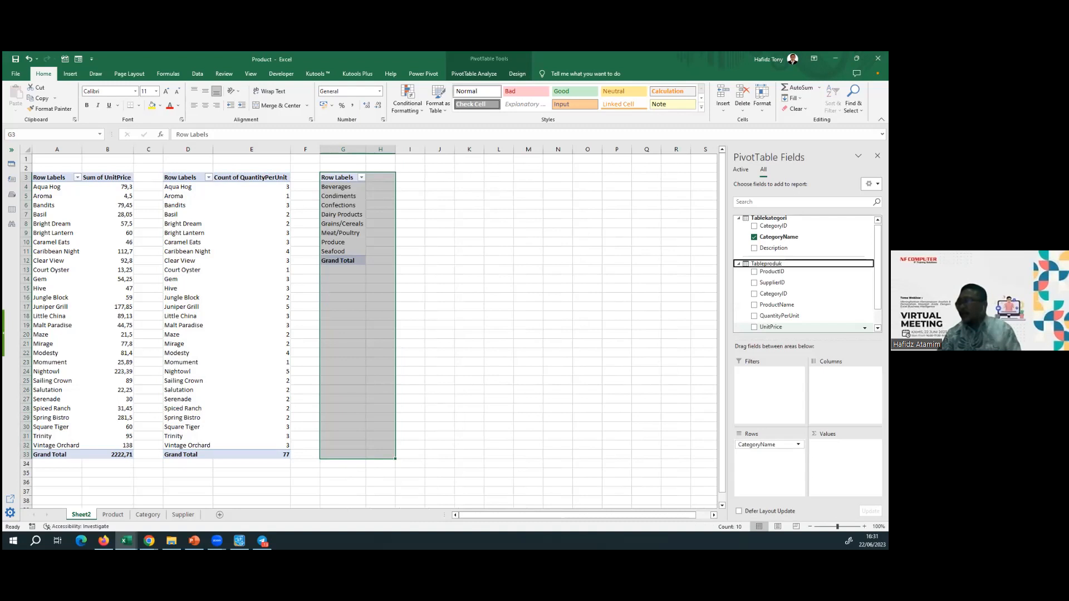
left_click_drag(779, 316, 842, 460)
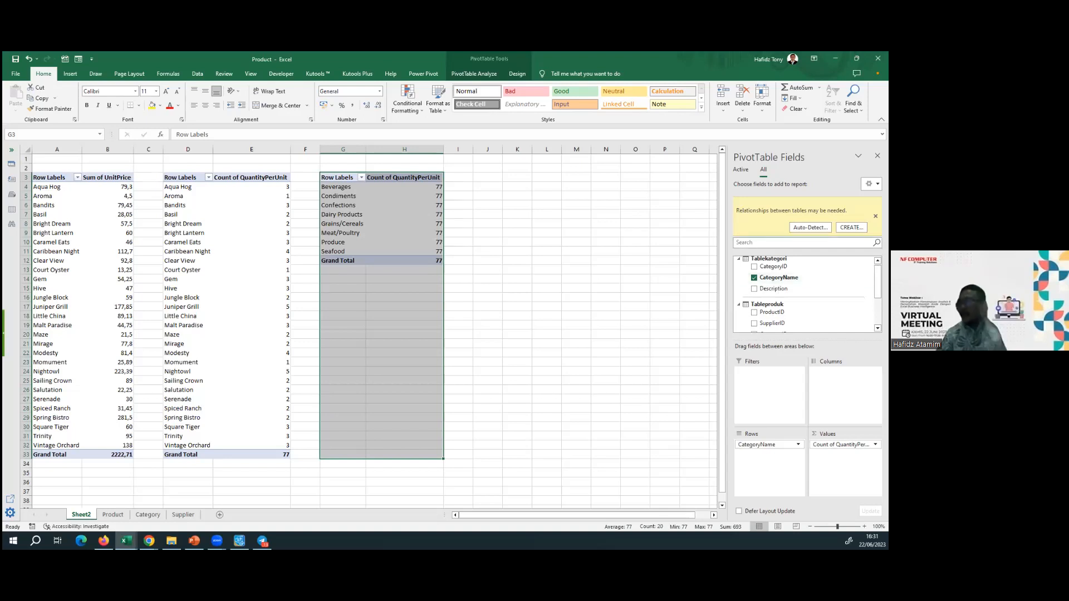
left_click(810, 228)
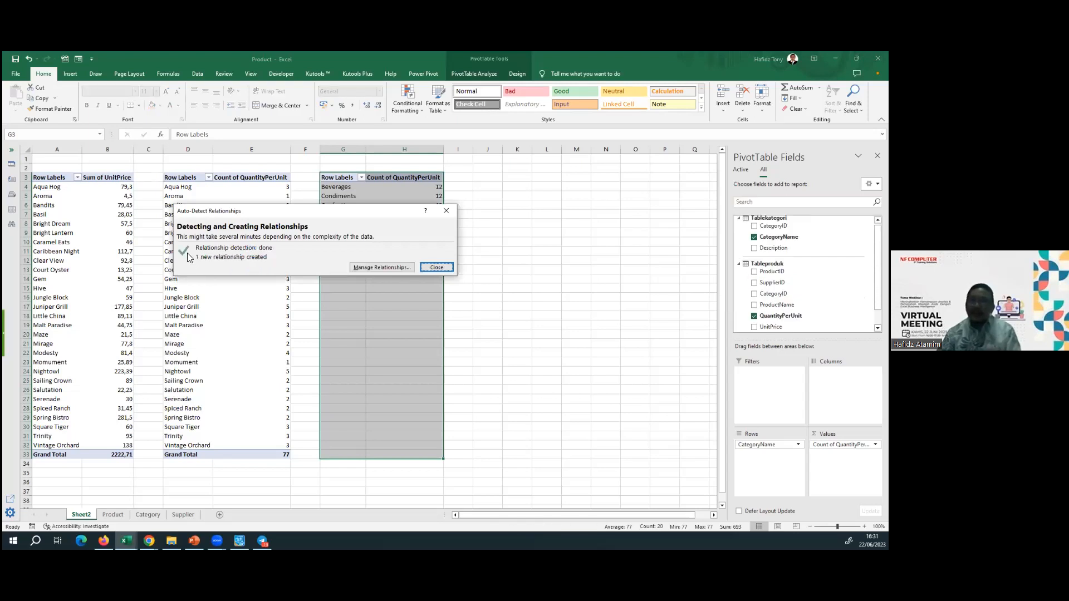
left_click(435, 270)
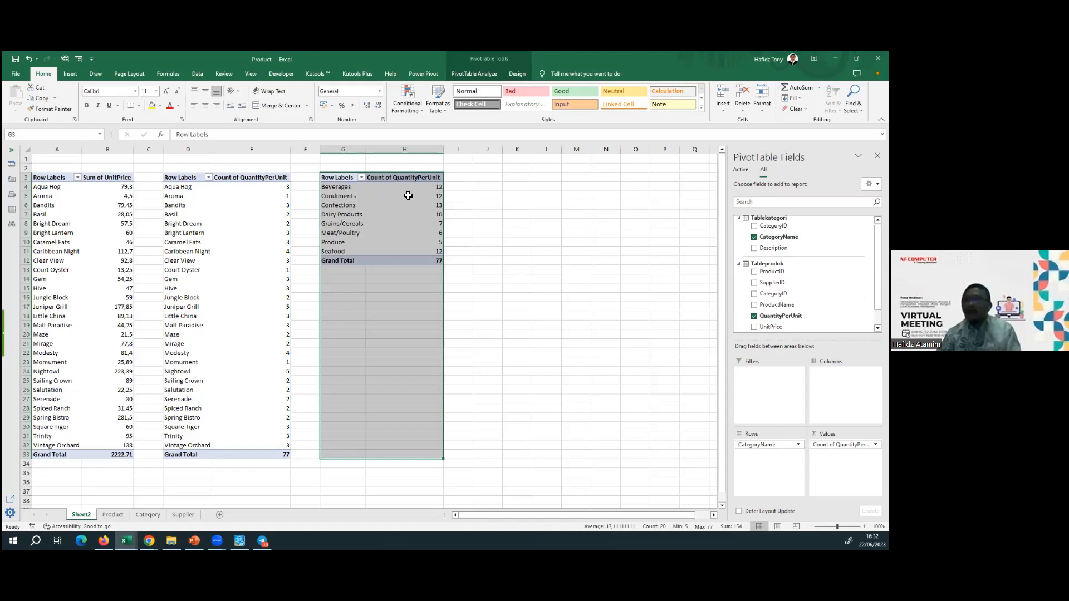
Check the Beverages entry on the Category sheet and clear the SupplierID filter from the Product table.
left_click(438, 189)
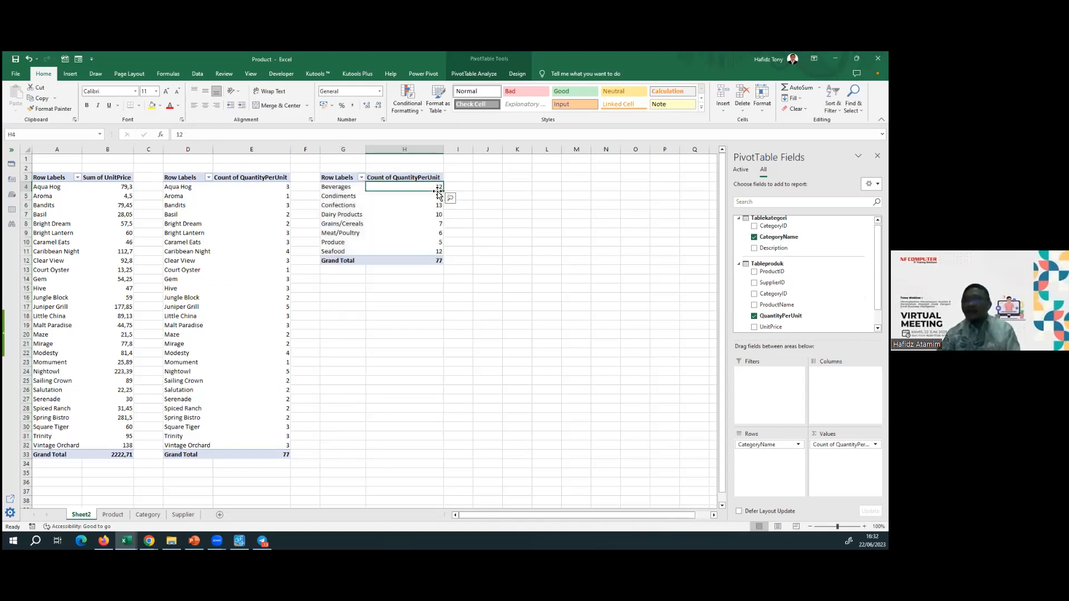
left_click(148, 515)
left_click(107, 169)
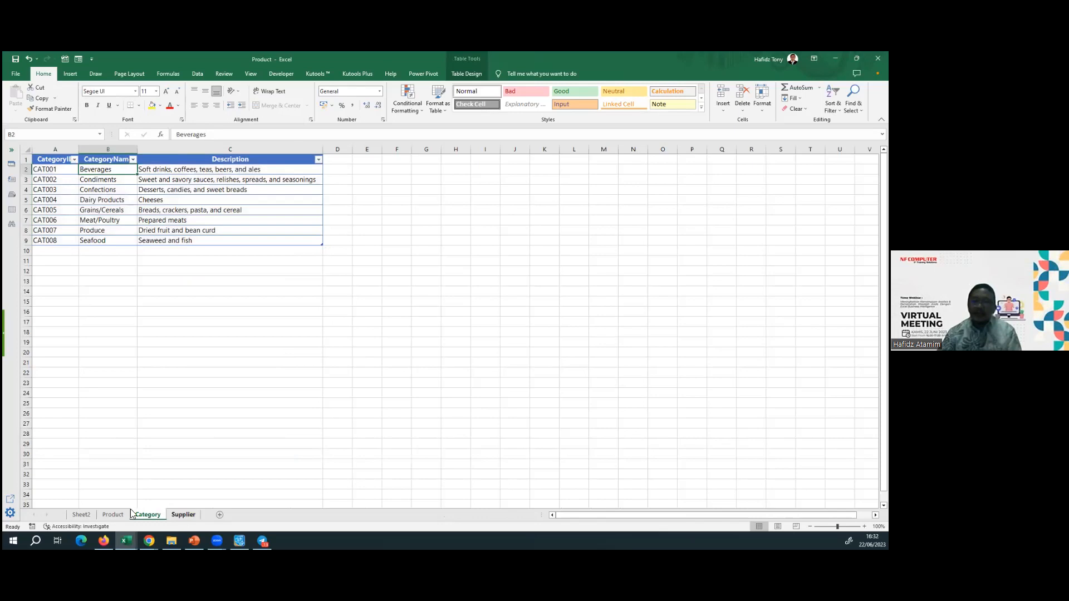
left_click(112, 514)
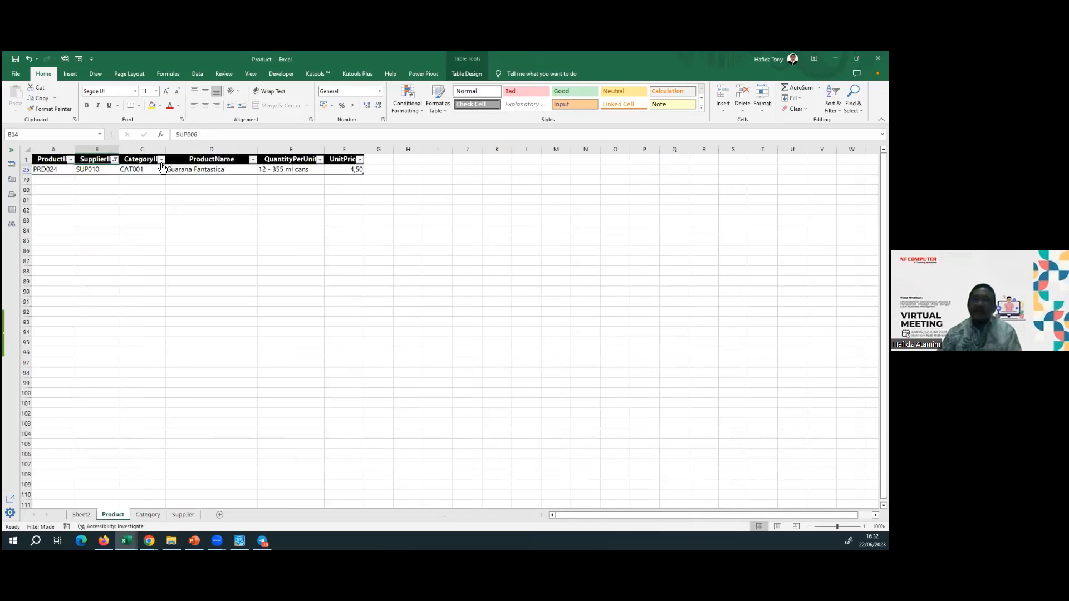
left_click(113, 160)
left_click(85, 348)
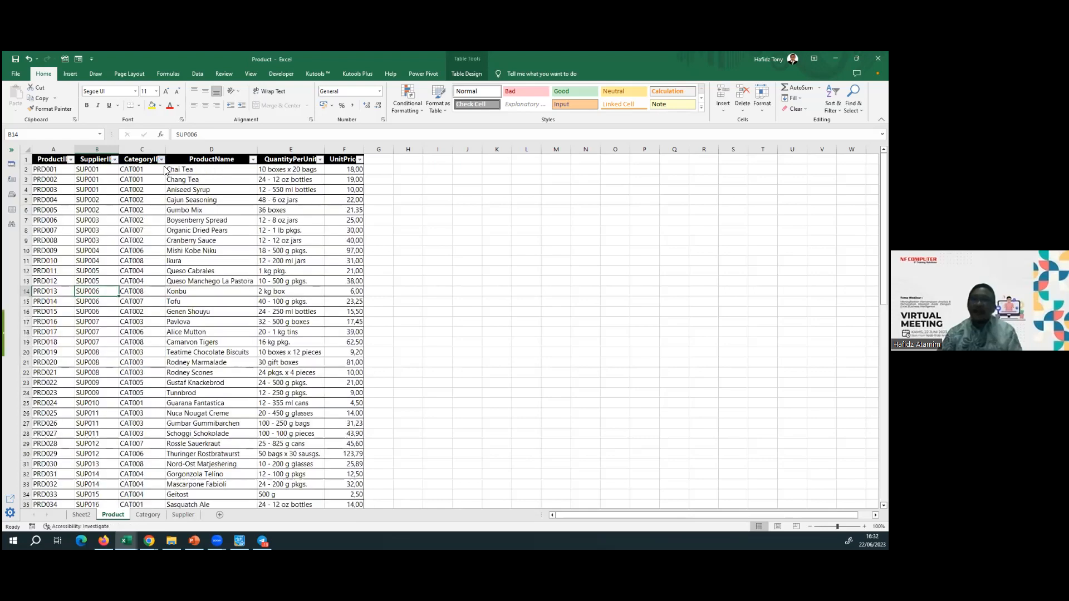
left_click(161, 160)
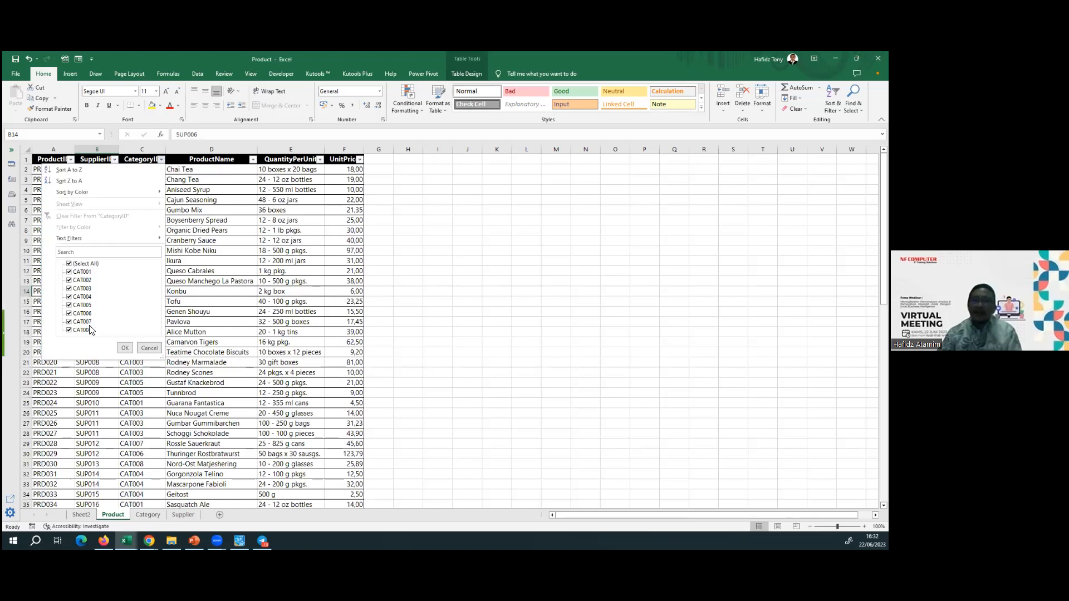
left_click(69, 264)
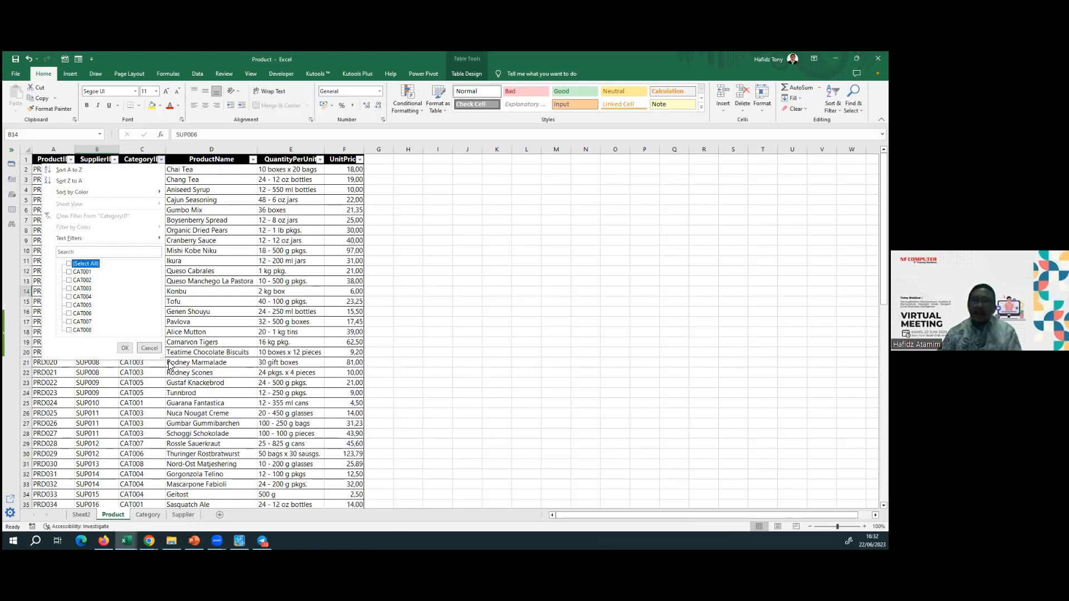
left_click(167, 517)
left_click(150, 515)
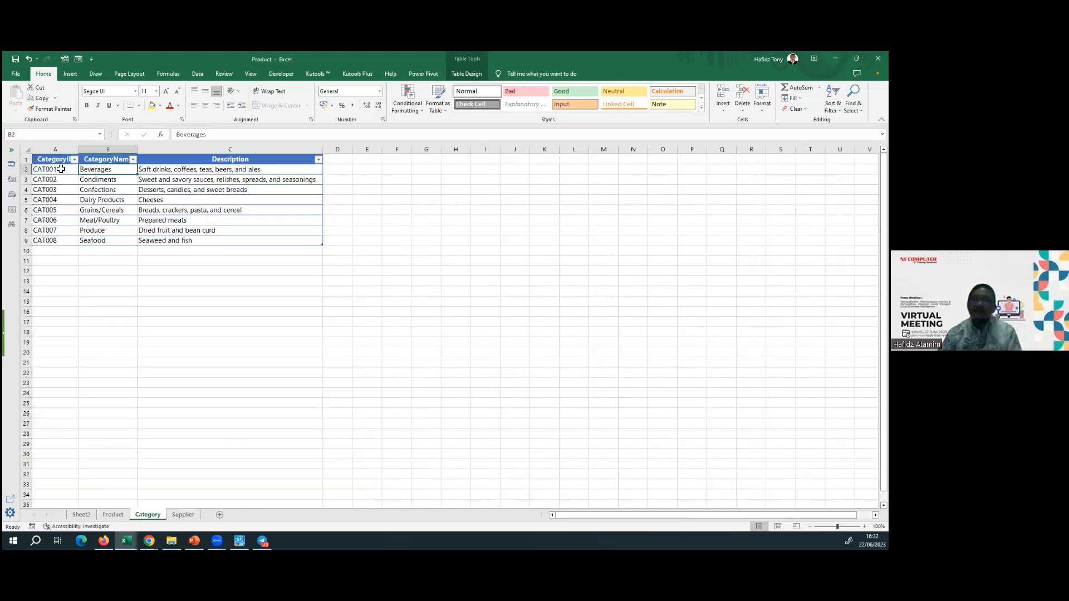
Filter the table on the Product sheet to show only products with CategoryID CAT001.
left_click(113, 515)
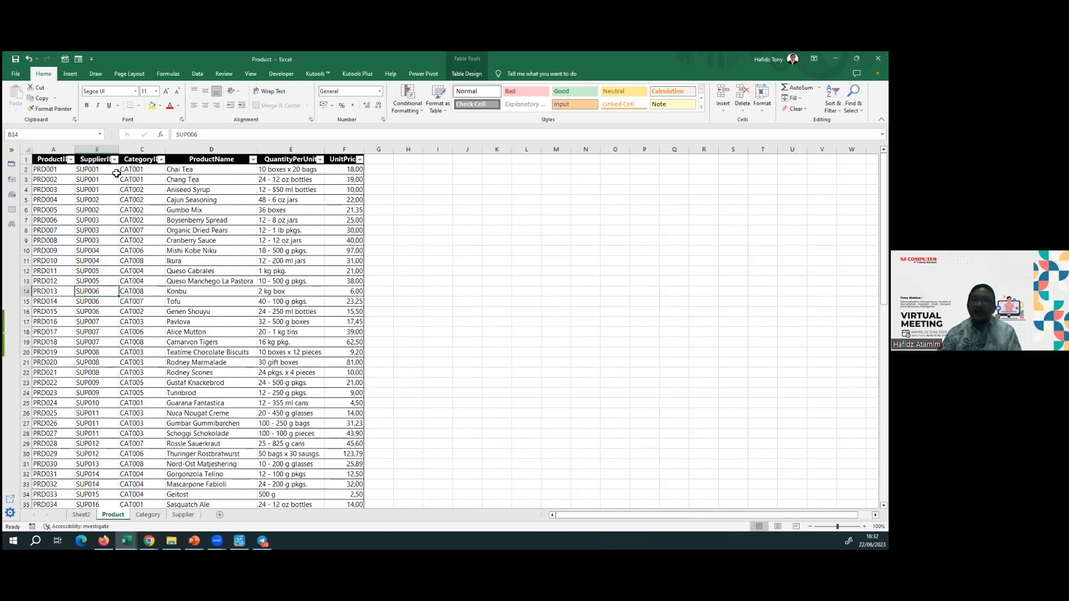
left_click(159, 160)
left_click(69, 264)
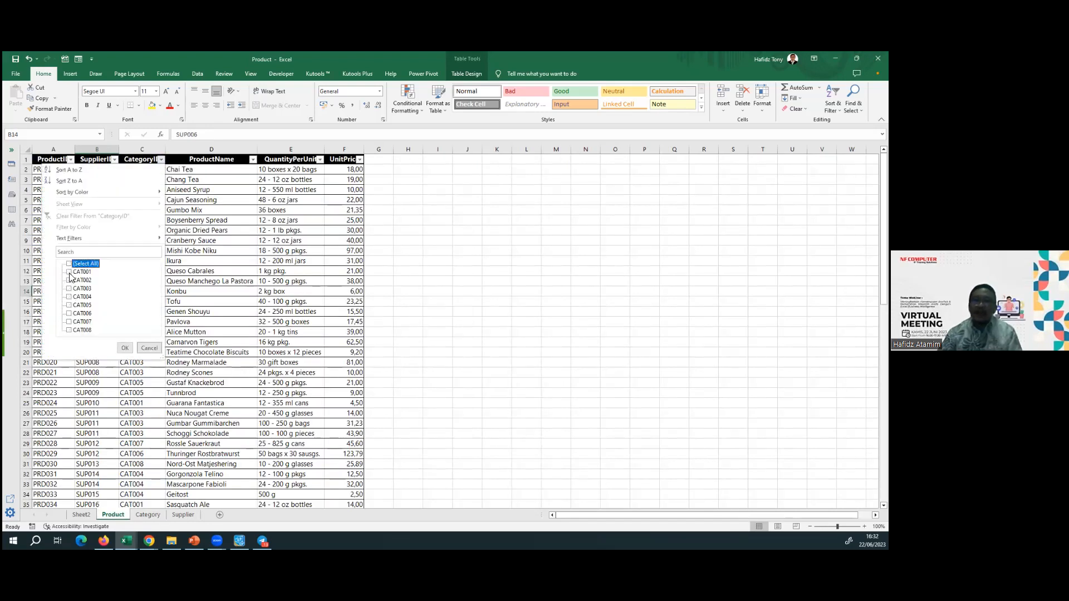
left_click(70, 272)
left_click(131, 349)
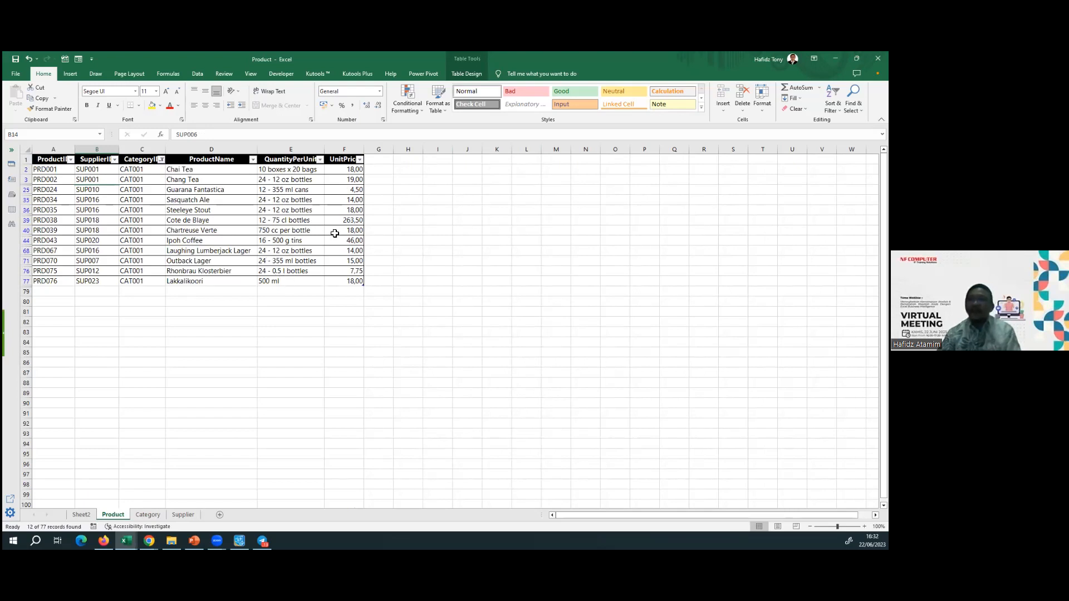
Replace the count of QuantityPerUnit with Sum of UnitPrice in the category PivotTable on Sheet2.
left_click(81, 515)
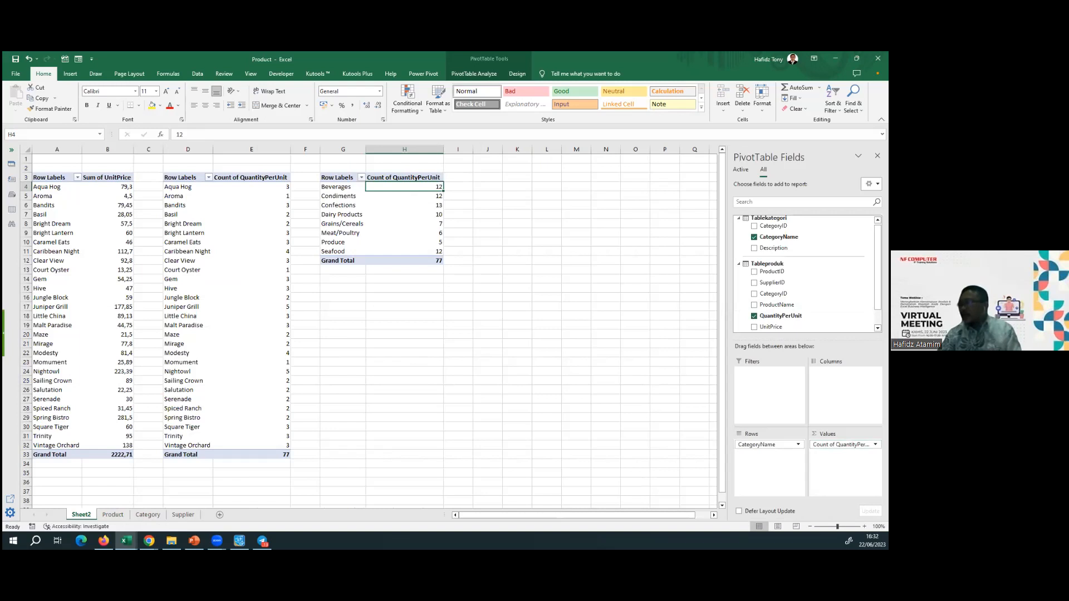
left_click(755, 316)
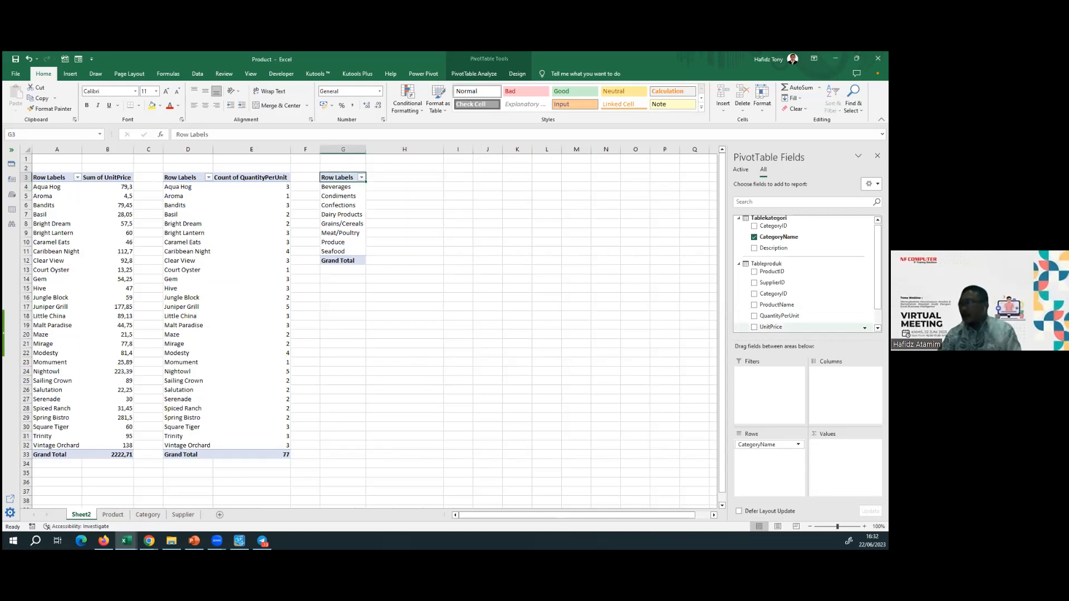
left_click_drag(771, 326, 844, 454)
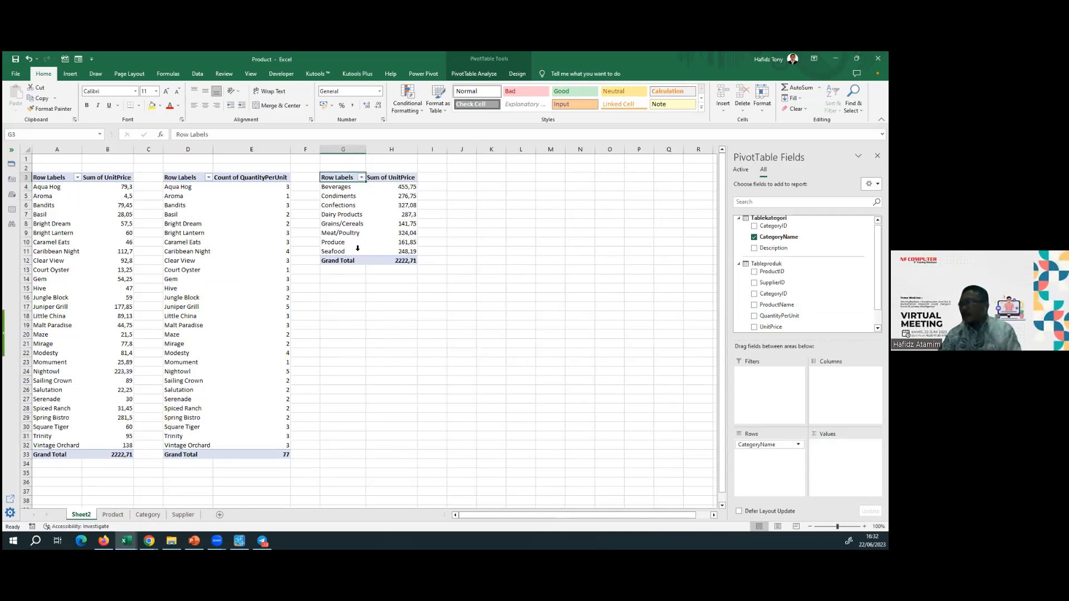
left_click(344, 190)
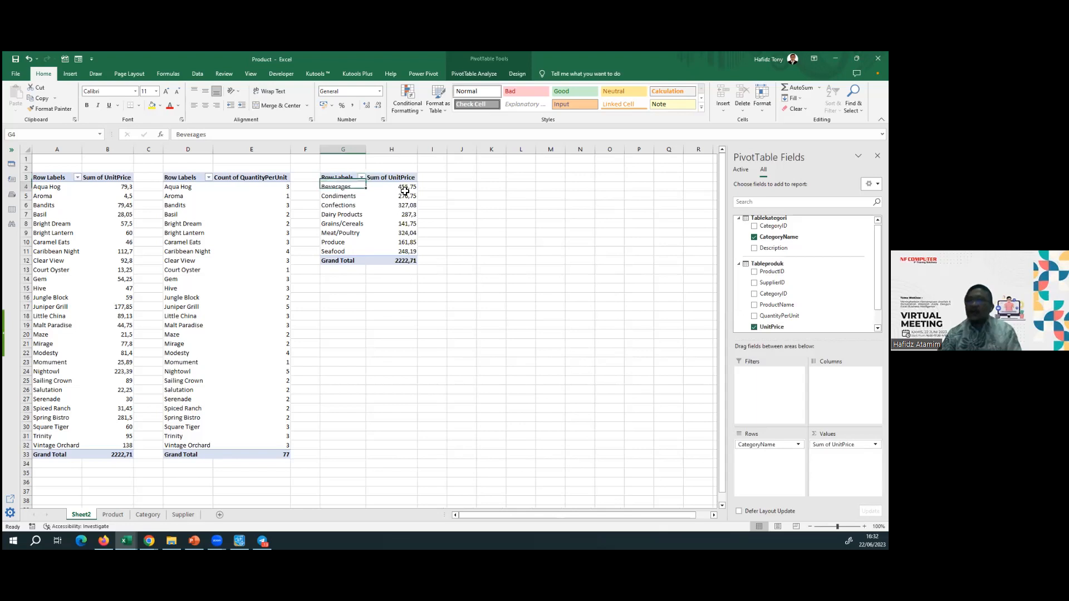
Add a total row summing UnitPrice in F79 below the filtered products on the Product sheet.
left_click(113, 515)
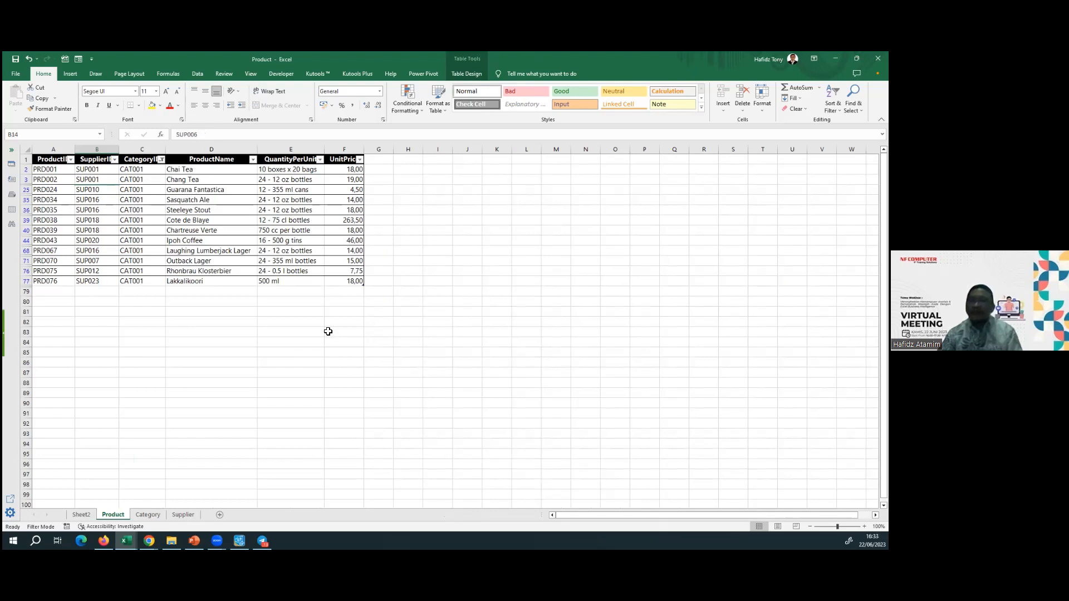
left_click(351, 295)
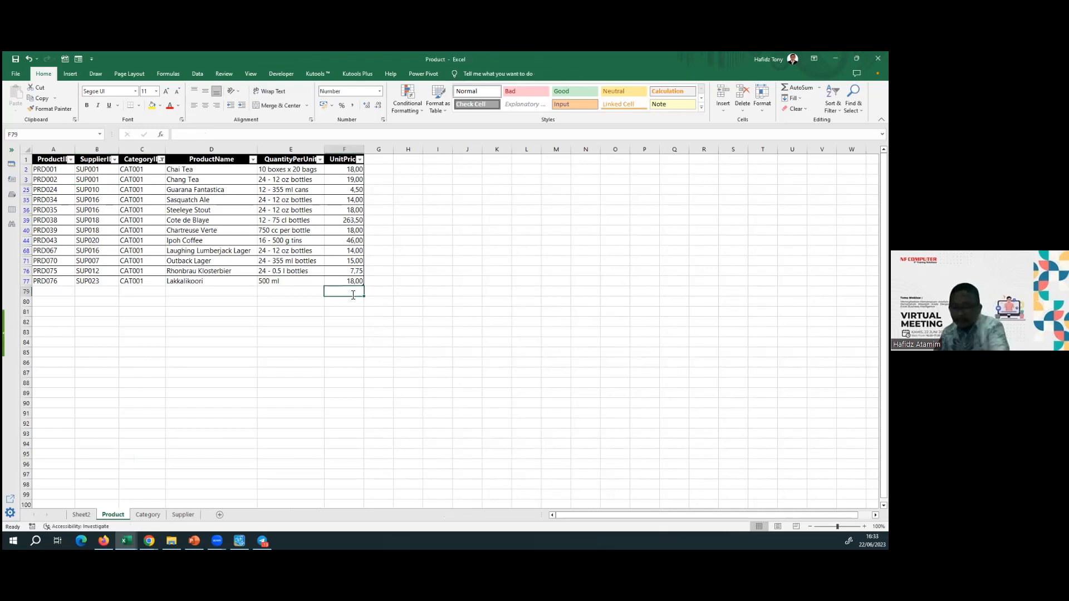
key("ctrl+shift+t")
left_click(356, 301)
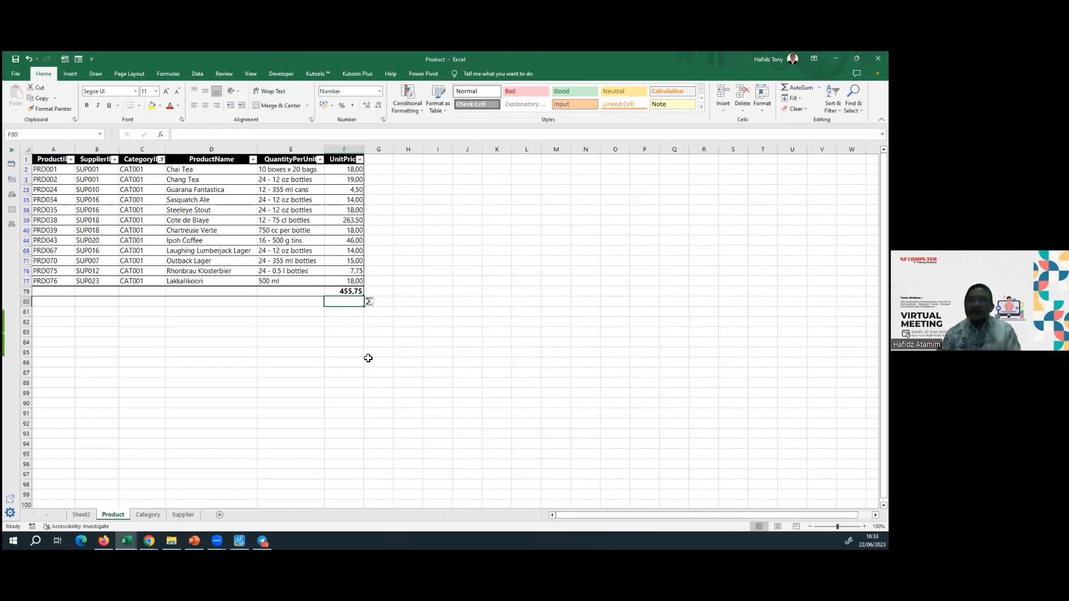
key("Up")
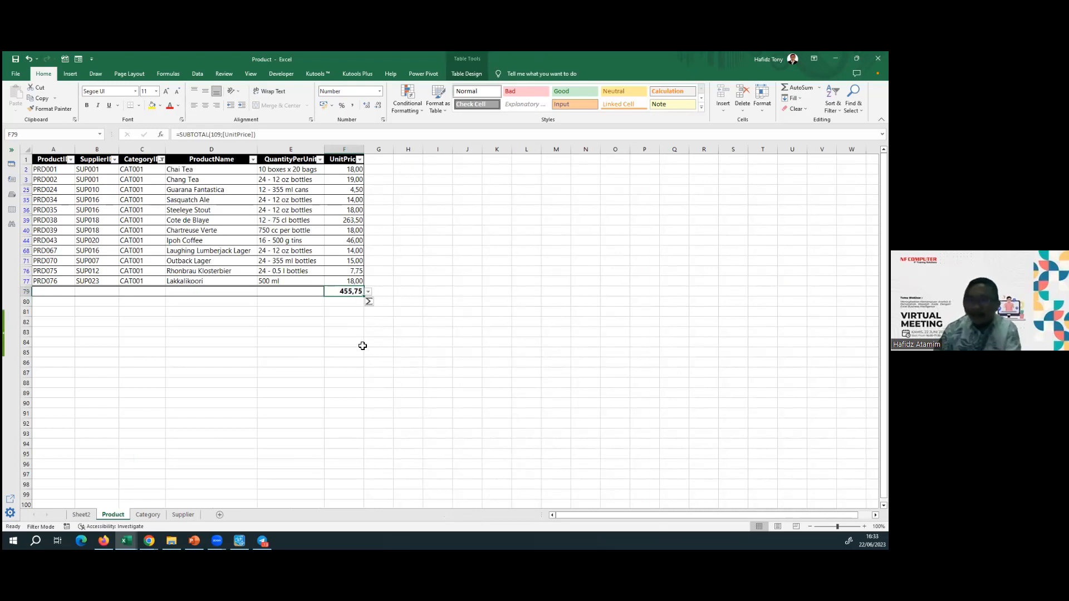
Clear the UnitPrice total in F79 and insert the sum again with AutoSum.
key("Delete")
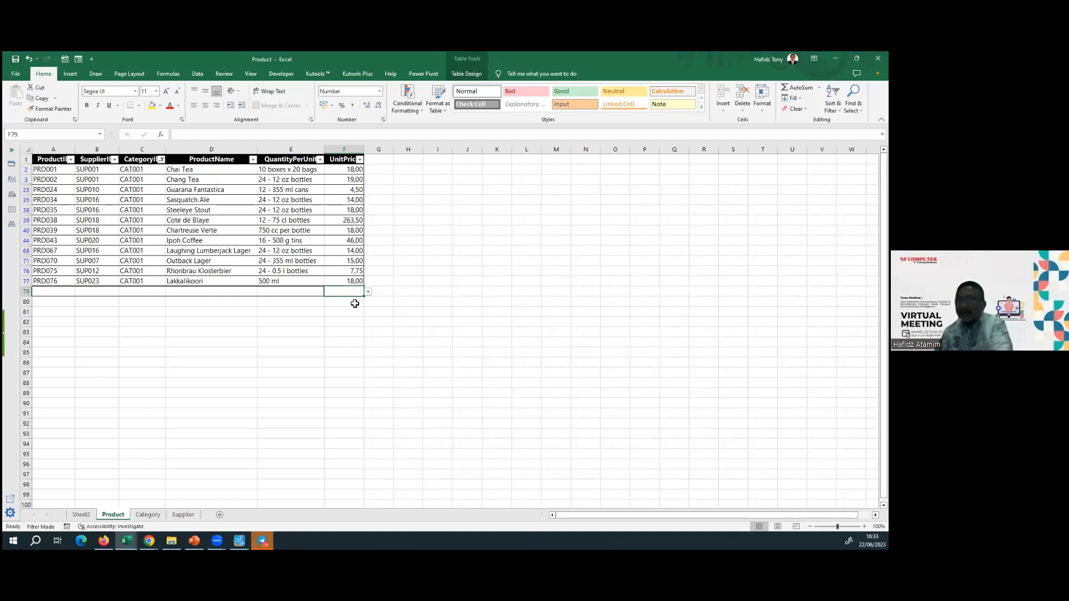
key("alt+equal")
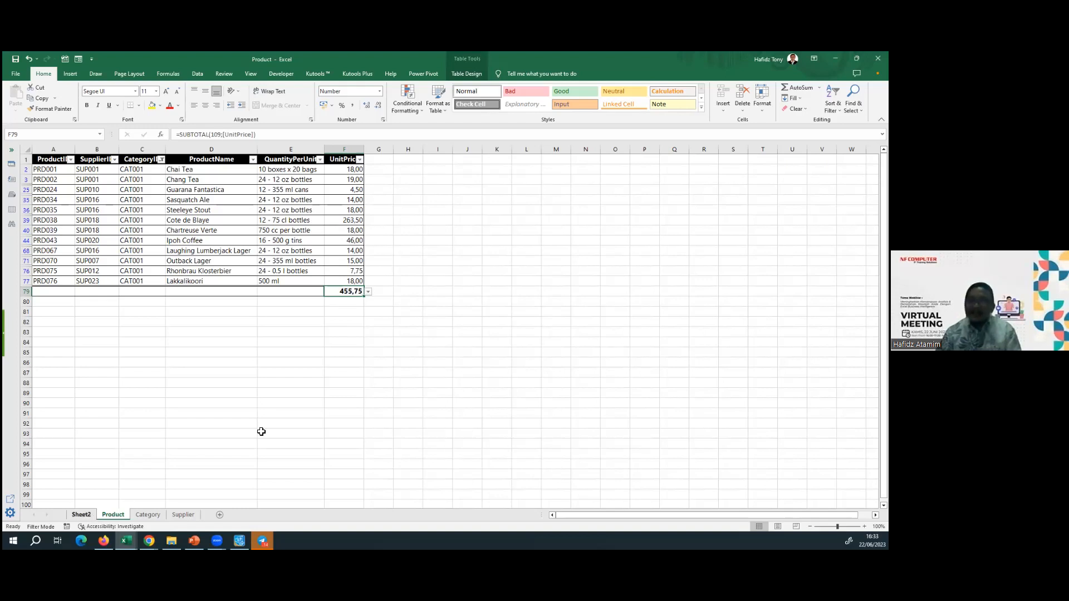
Compare the Beverages Sum of UnitPrice in the category PivotTable on Sheet2 with the filtered total on the Product sheet.
key("ctrl+Page_Up")
left_click(412, 187)
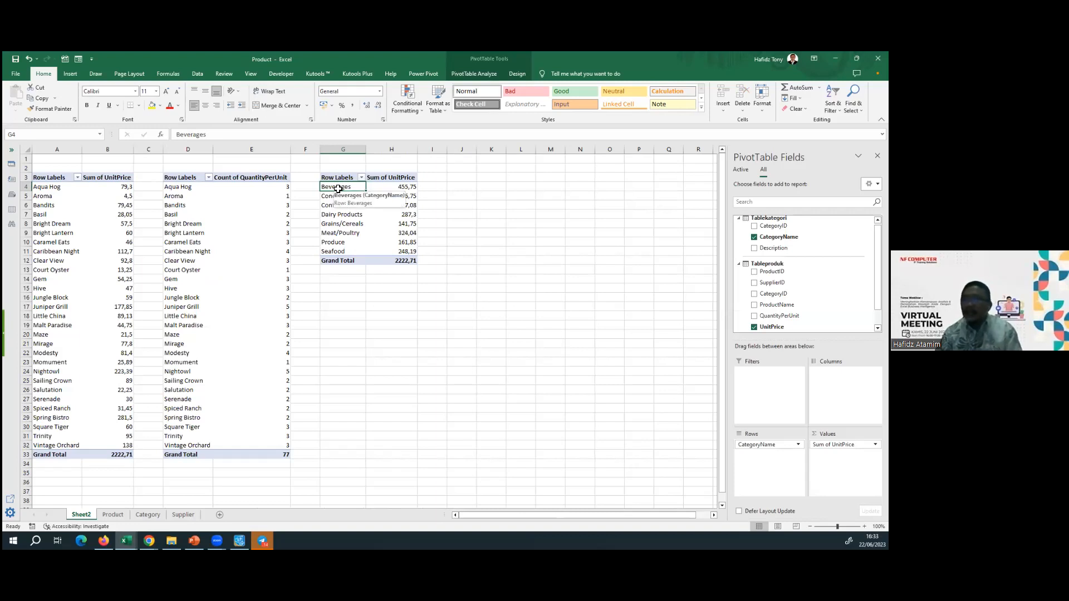
left_click(114, 516)
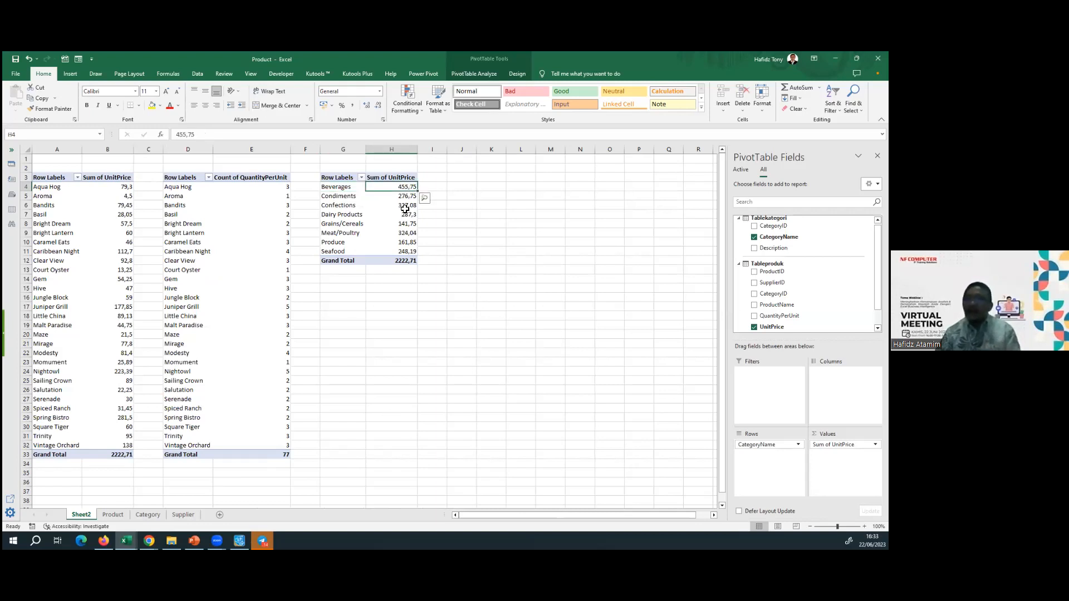
left_click(406, 205)
left_click(406, 177)
left_click(411, 253)
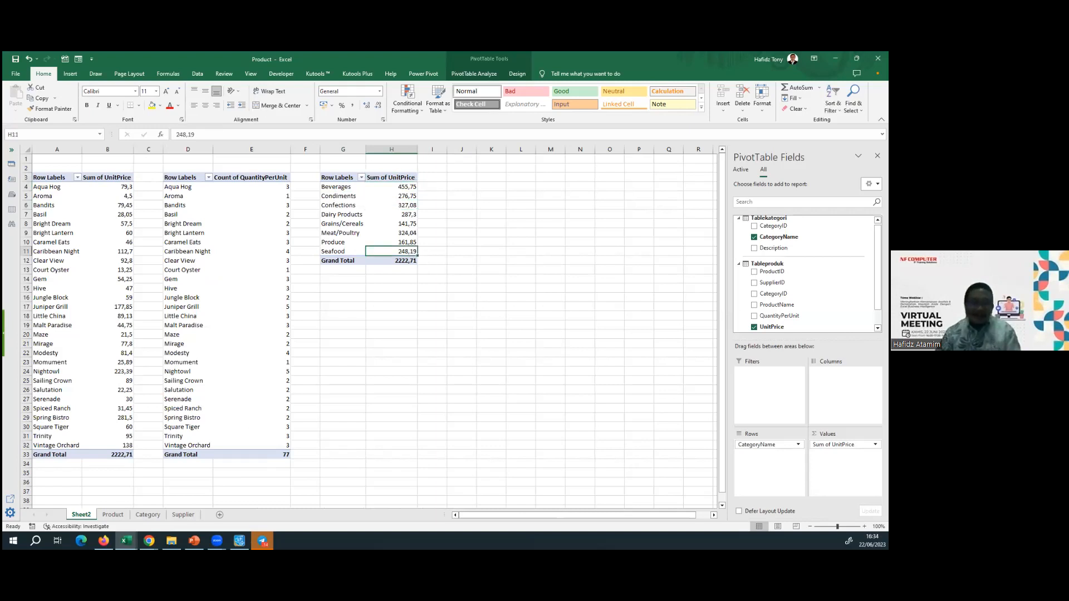
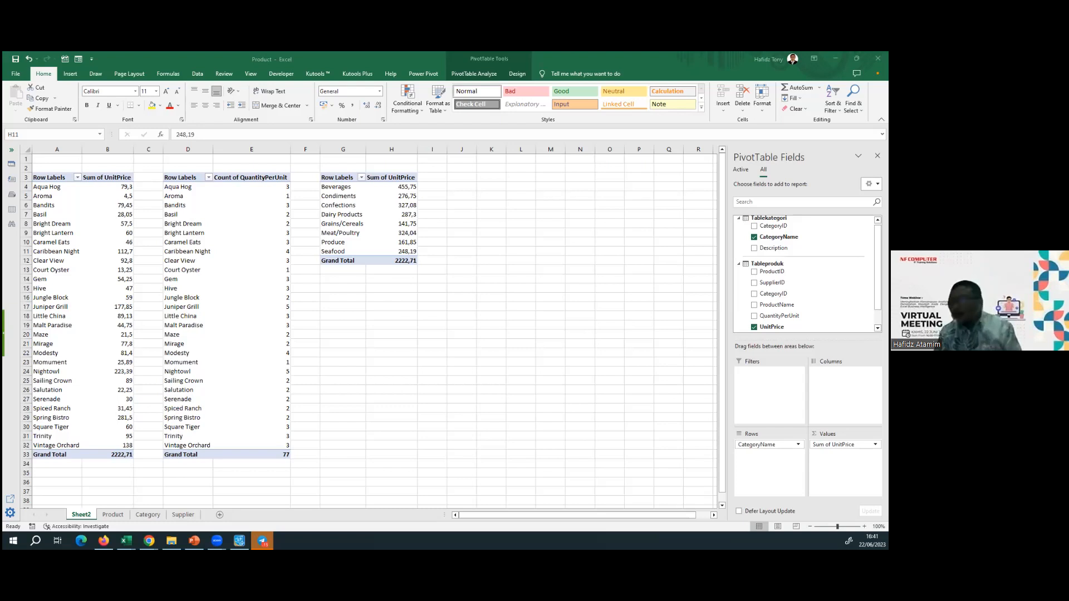
left_click(200, 76)
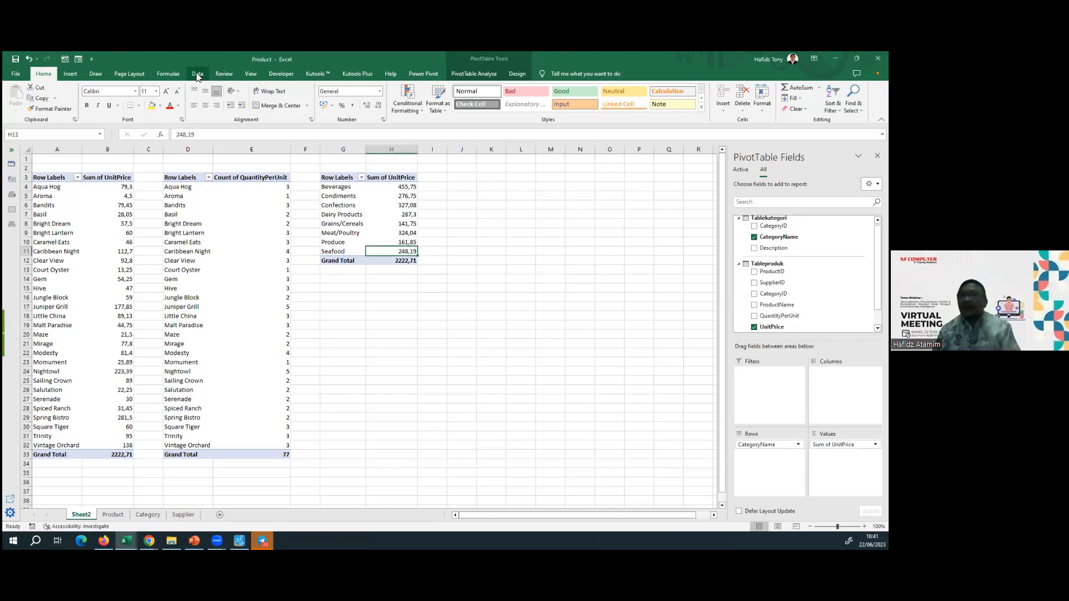
left_click(198, 76)
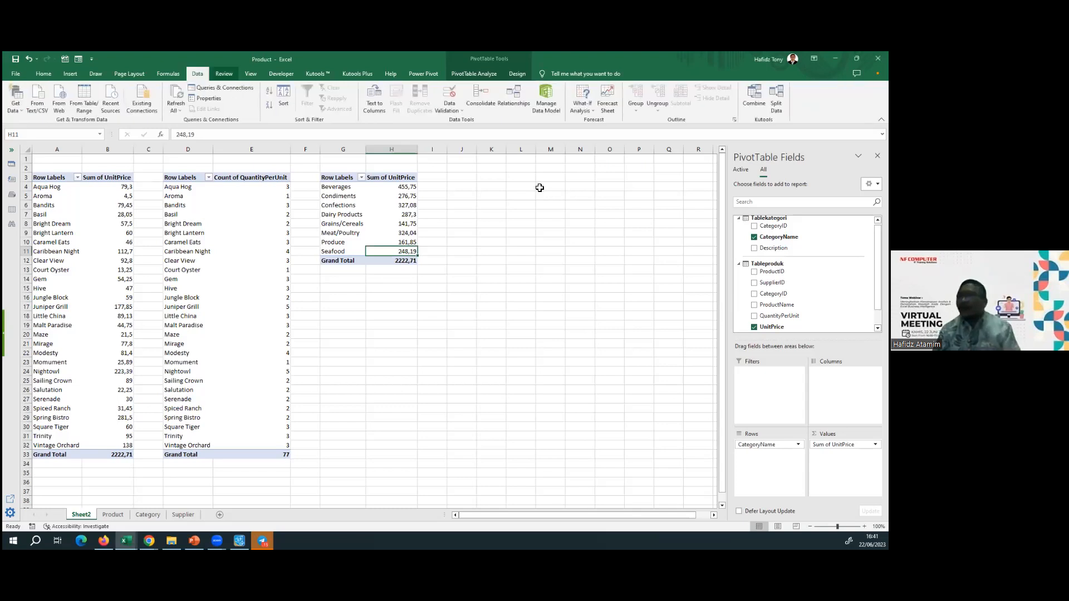
left_click(582, 110)
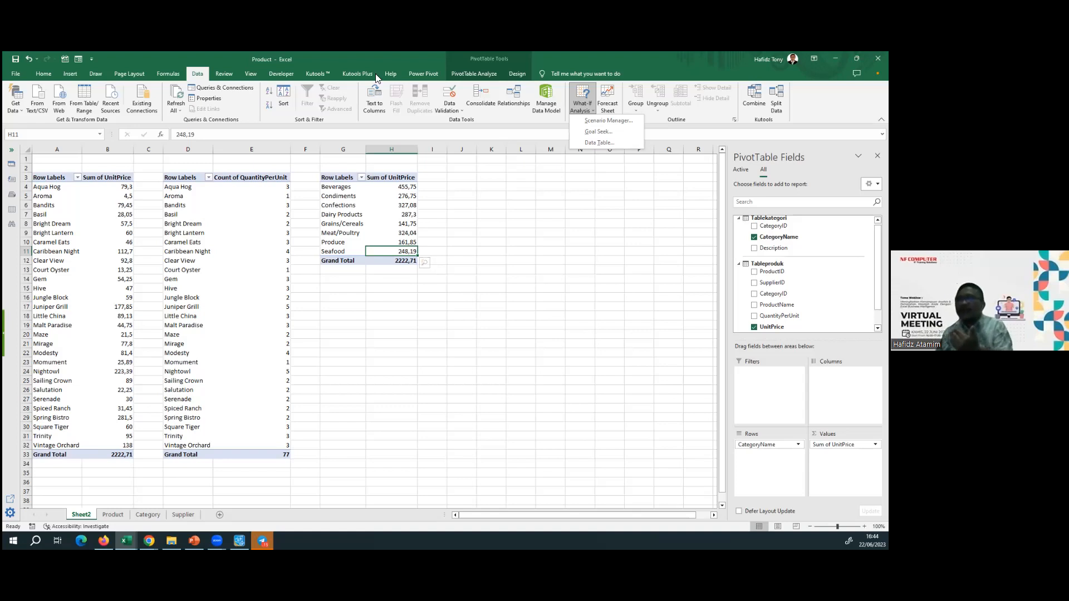
key("Escape")
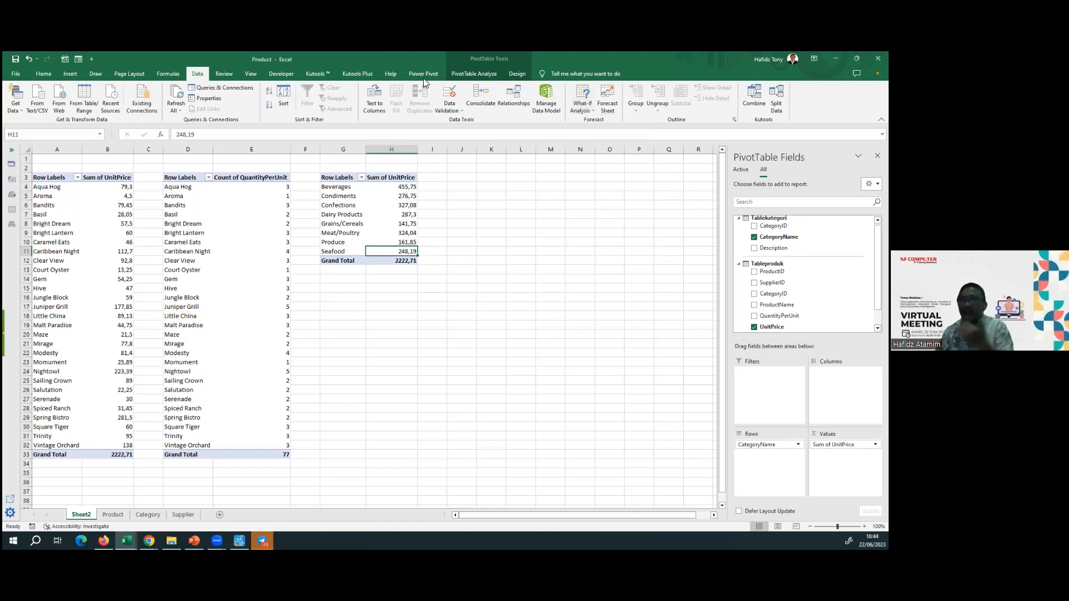
Open the COM Add-ins list from the Excel options and check whether Microsoft Power Pivot for Excel is enabled.
left_click(424, 77)
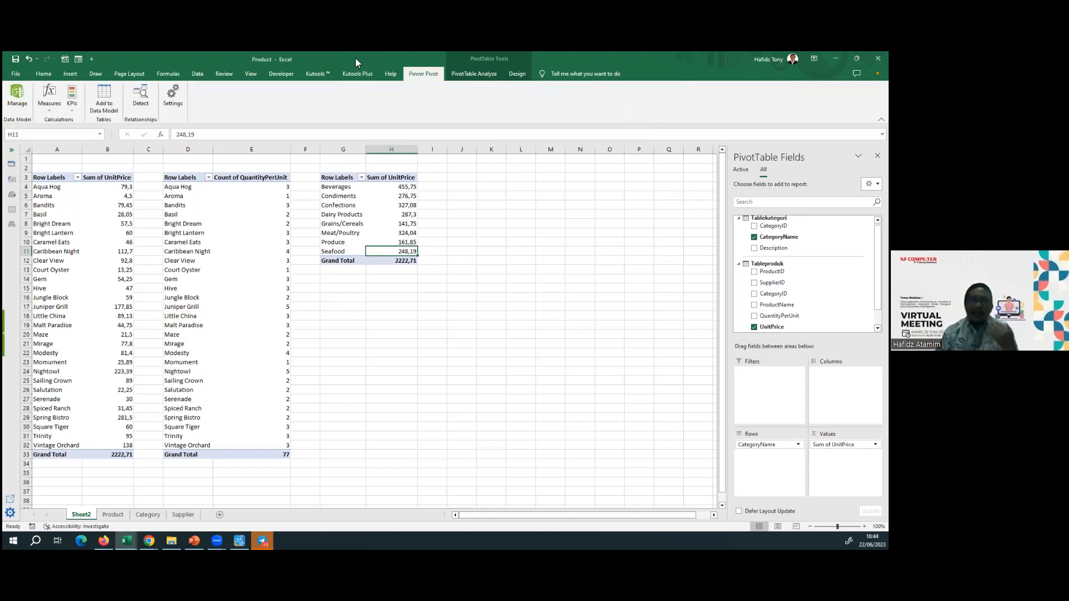
left_click(17, 76)
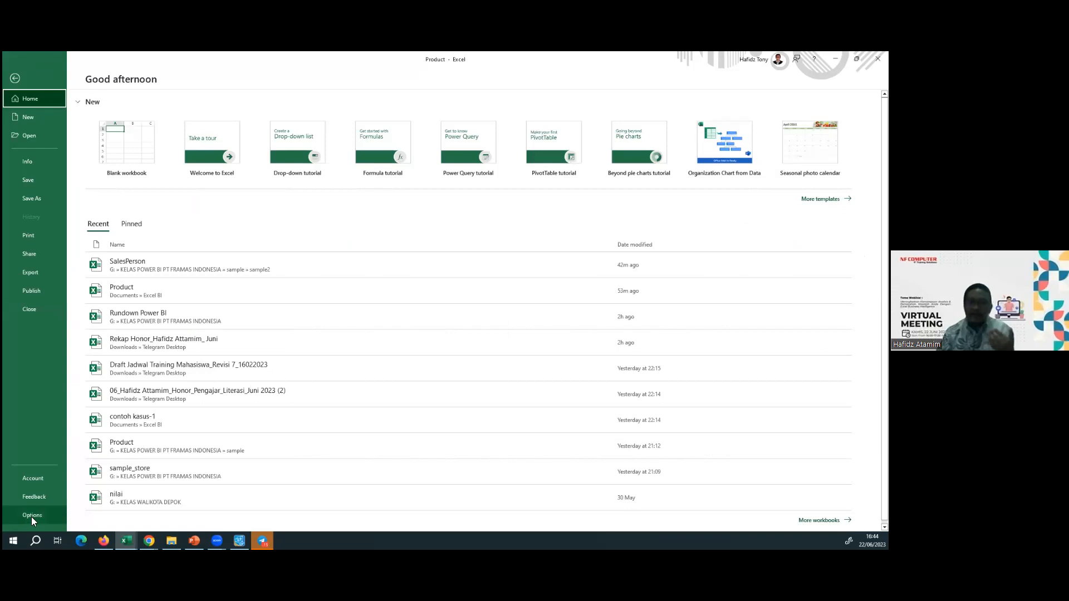
key("Escape")
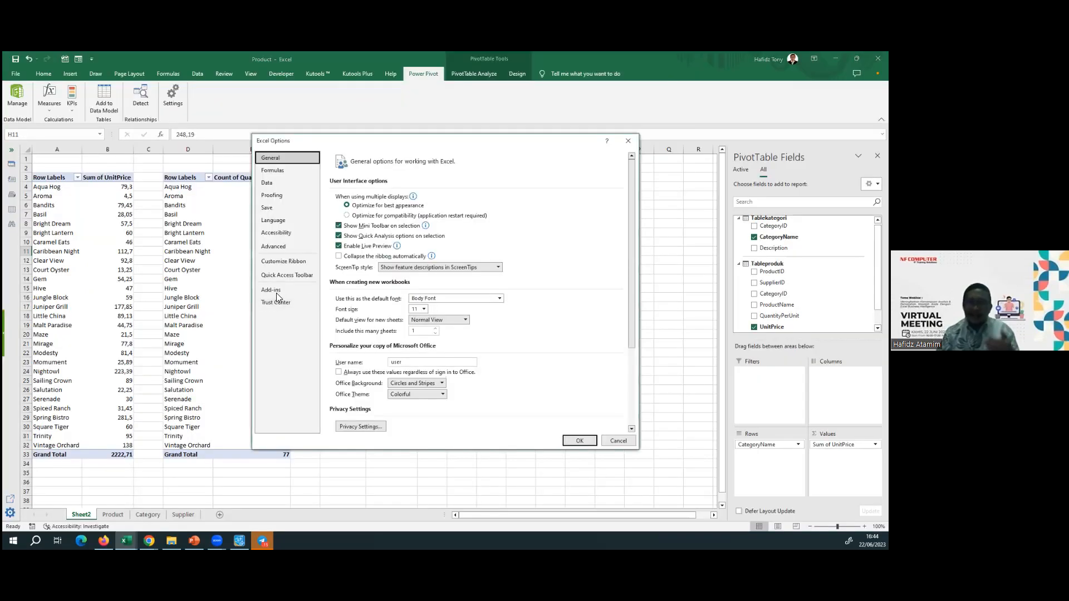
left_click(276, 290)
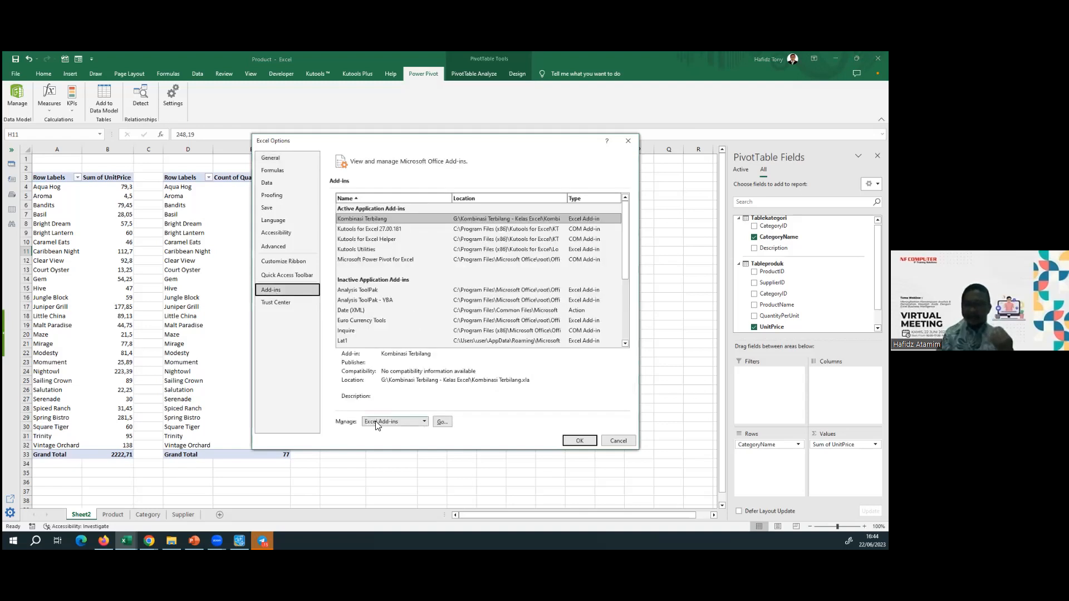
left_click(392, 422)
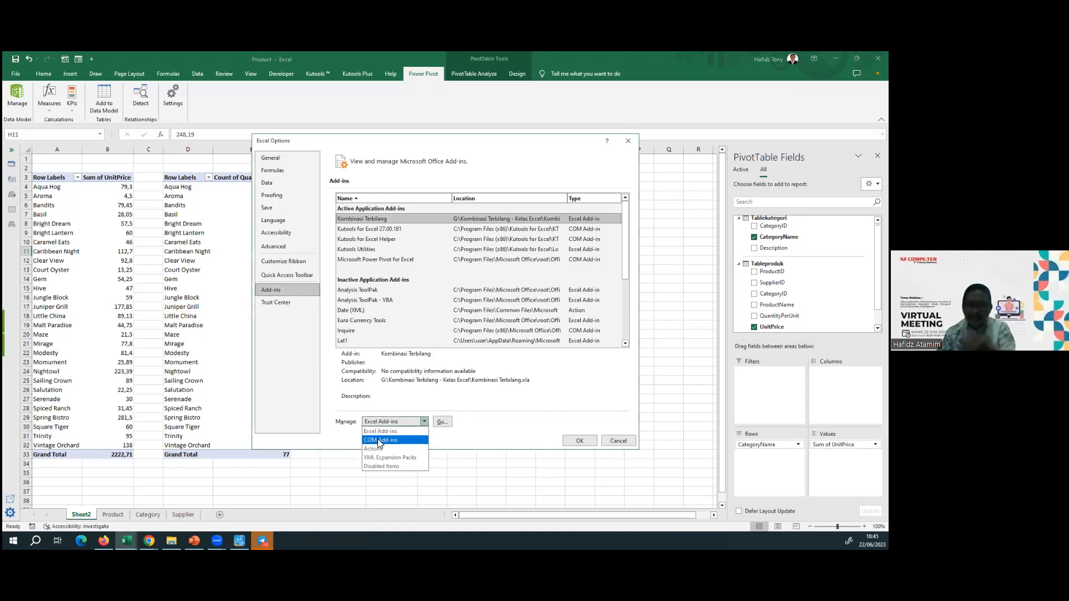
left_click(391, 432)
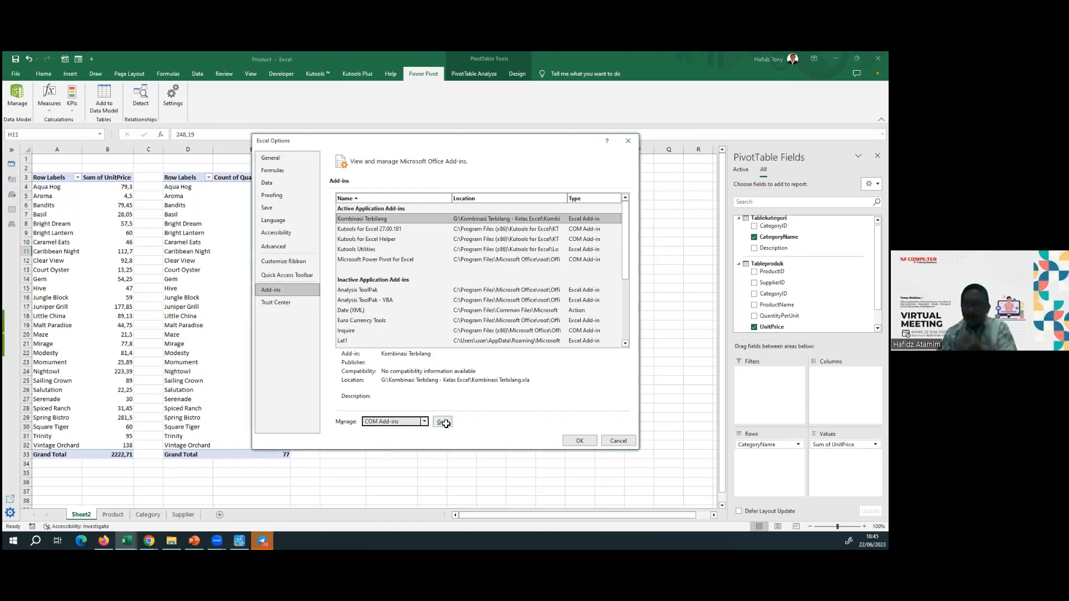
left_click(444, 422)
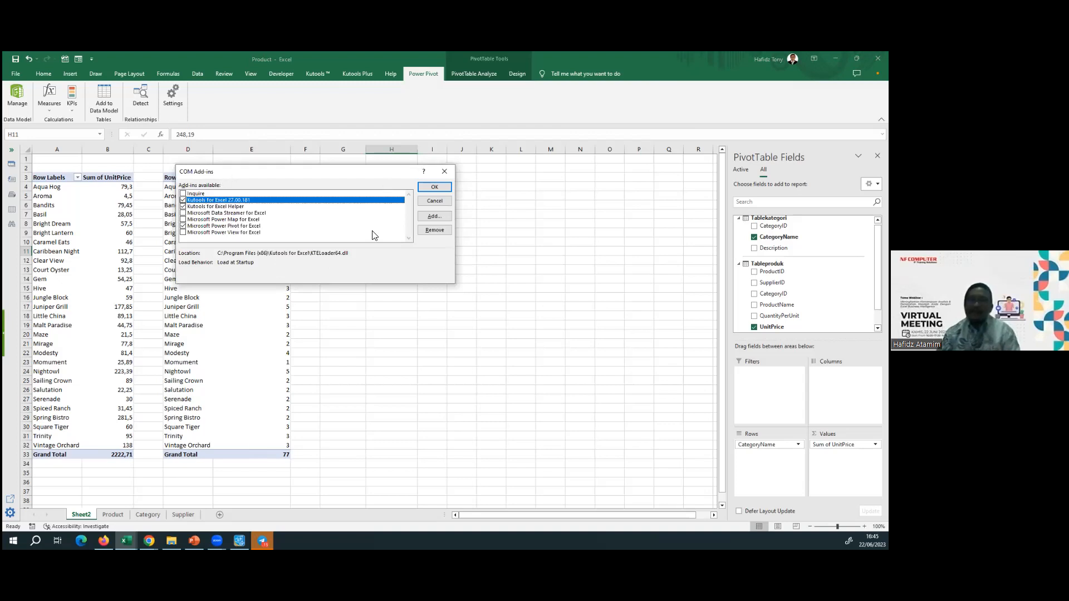
left_click_drag(208, 171, 372, 169)
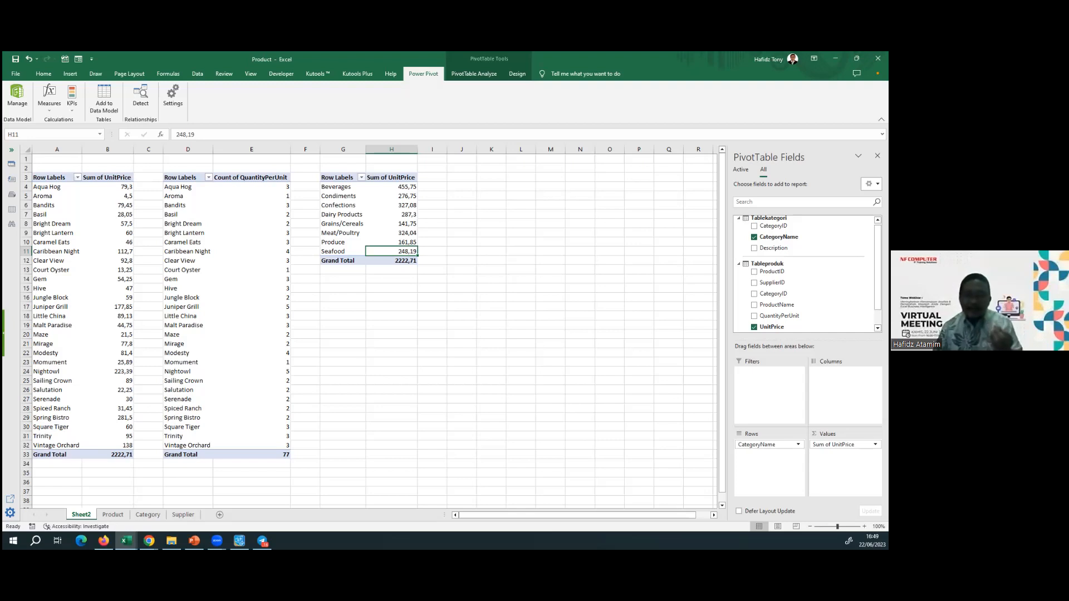
Examine the ProductID, SupplierID and CategoryID columns of the filtered table on the Product sheet.
left_click(113, 515)
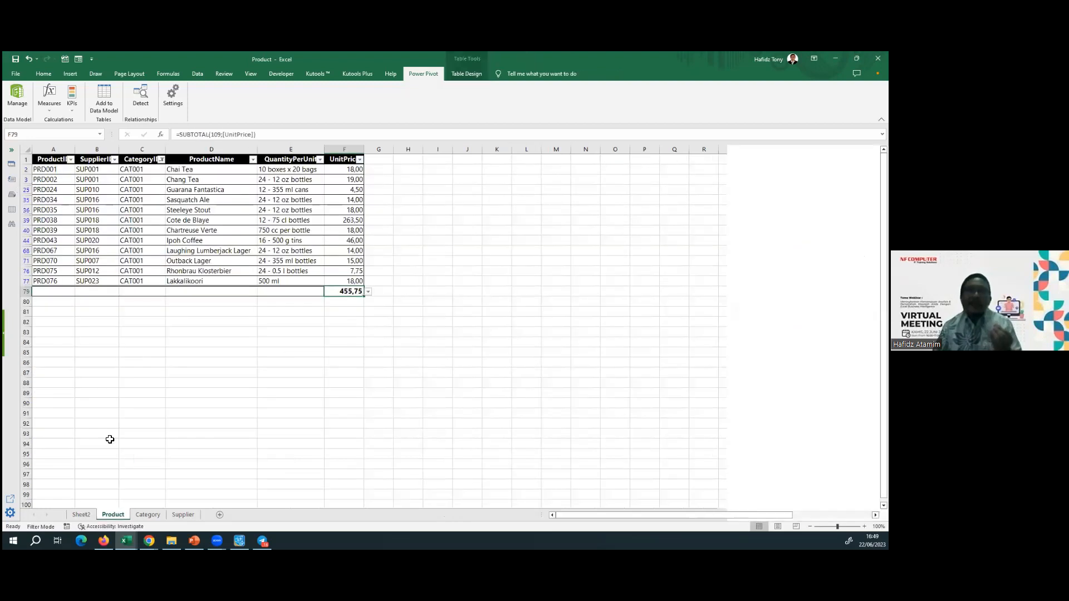
left_click_drag(95, 170, 94, 243)
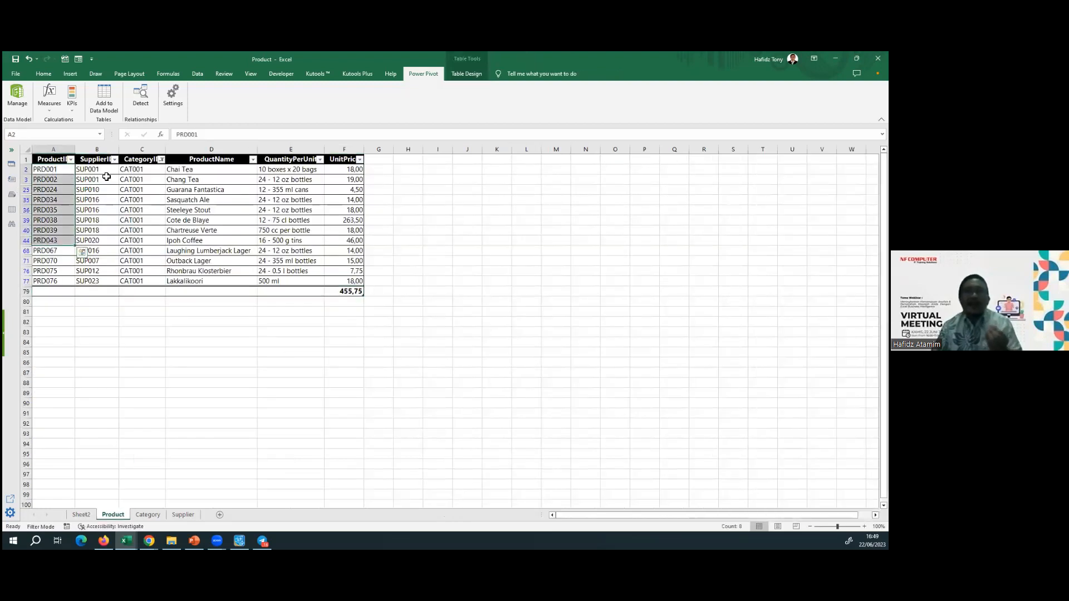
left_click_drag(144, 170, 147, 261)
left_click_drag(78, 163, 102, 260)
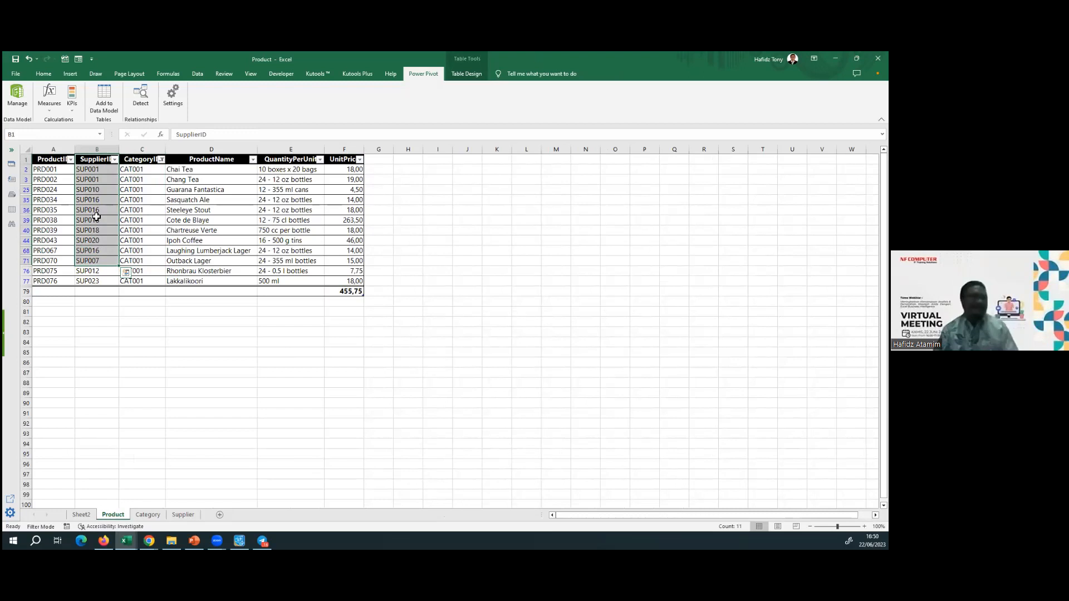
Open the workbook's data model in Power Pivot and look through the Tableproduk, Tablesupplier and Tablekategori tables.
left_click(91, 512)
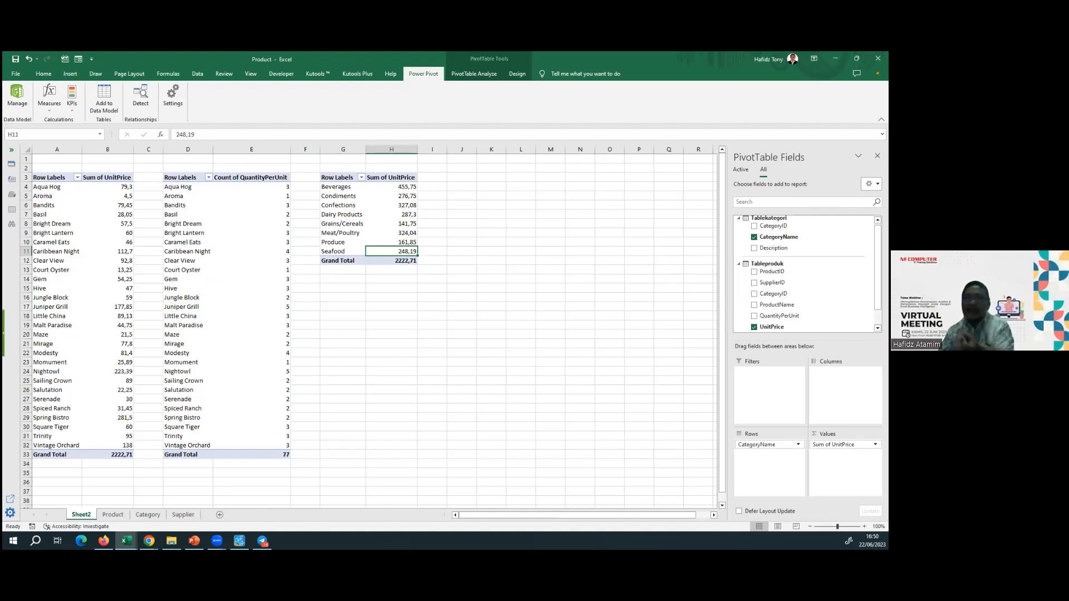
left_click(24, 104)
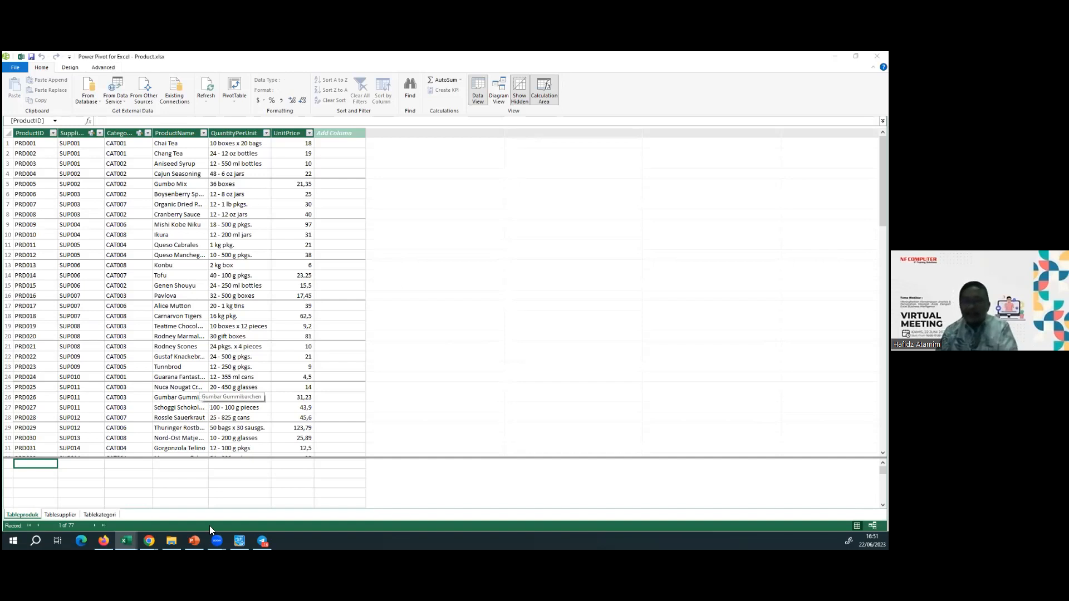
left_click(204, 494)
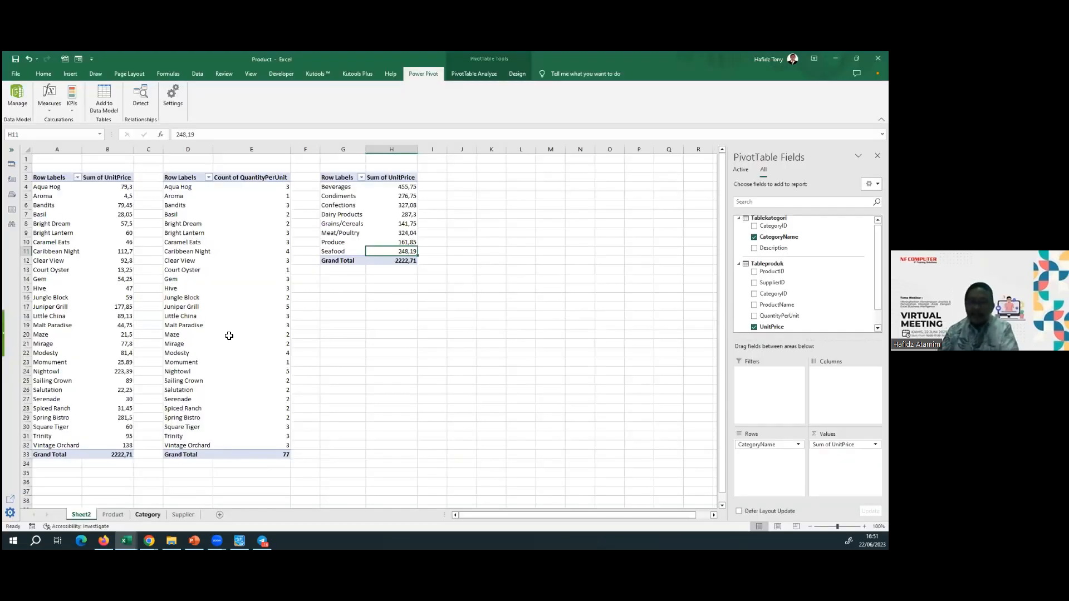
left_click(80, 488)
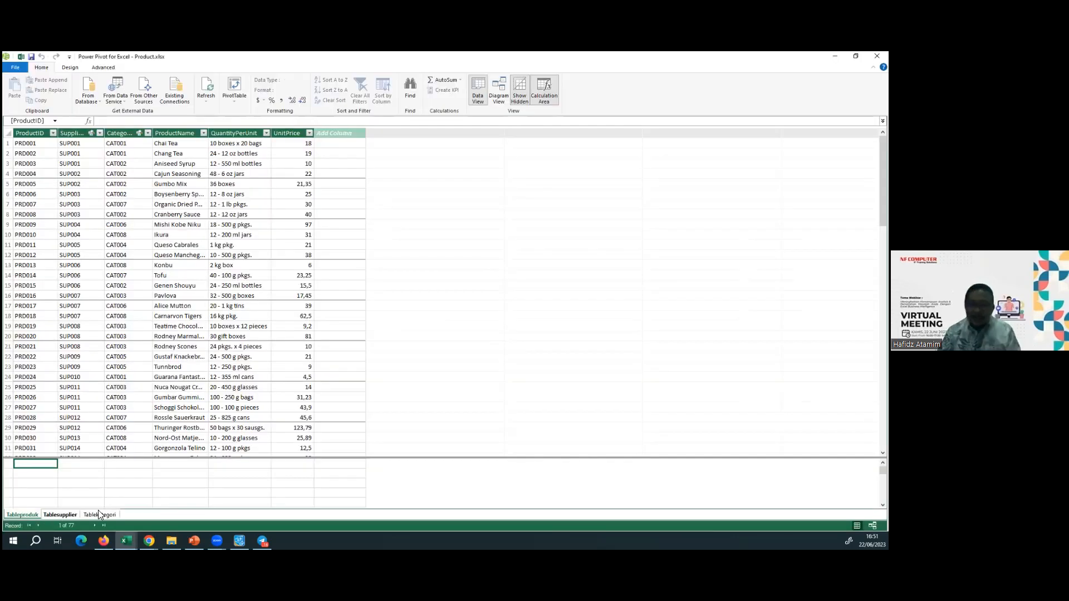
left_click(61, 515)
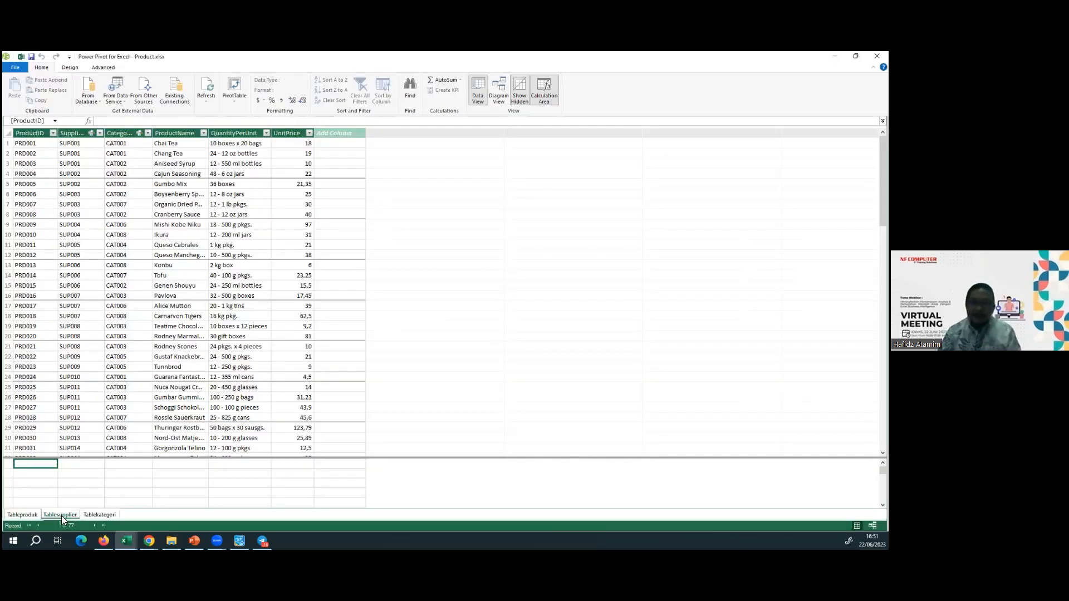
left_click(92, 514)
left_click(22, 515)
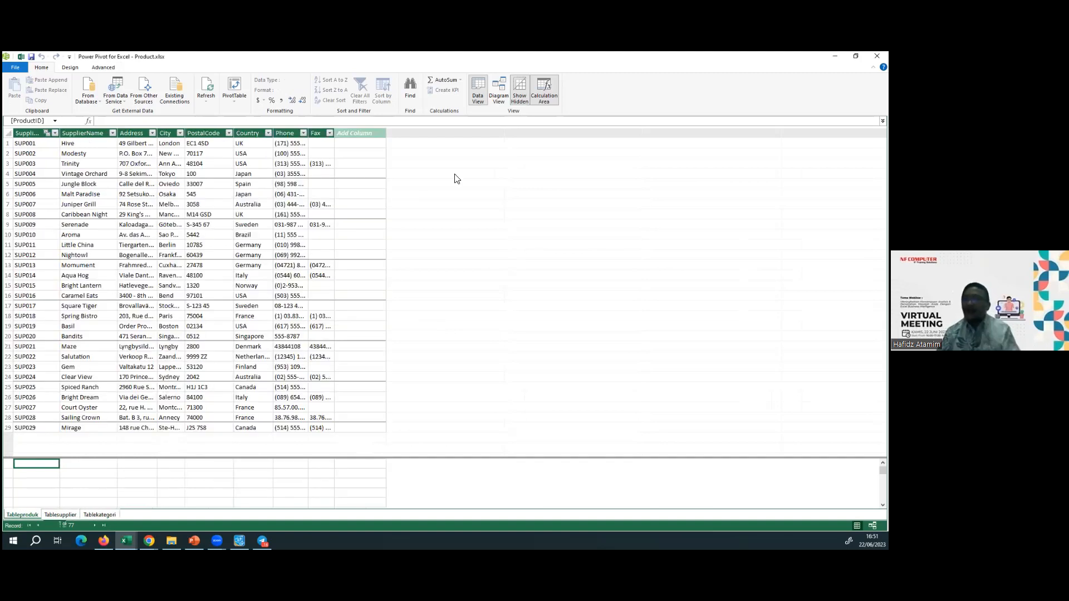
Display the data model as a relationship diagram and enlarge the Tableproduk box until all its fields fit.
left_click(505, 88)
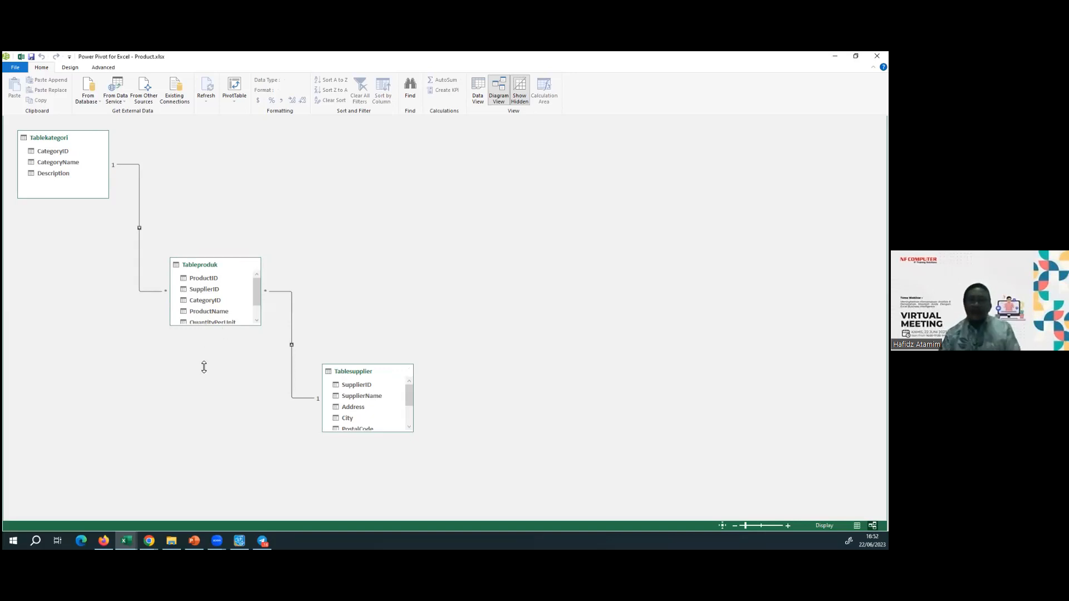
left_click_drag(240, 326, 240, 365)
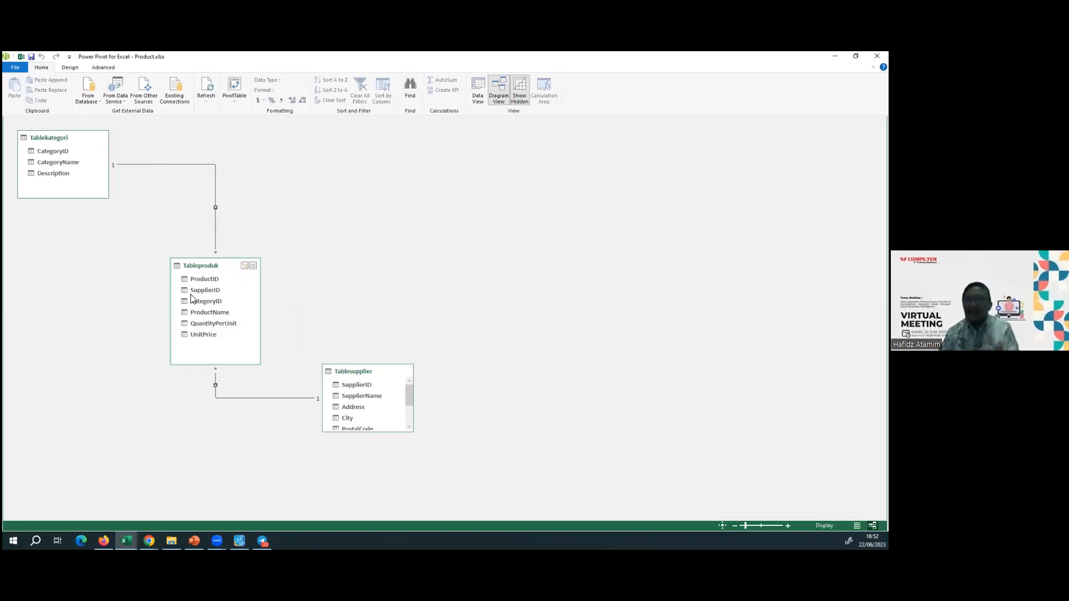
Insert a PivotTable from the data model on a new worksheet and expand the fields of Tablekategori, Tableproduk and Tablesupplier.
left_click(237, 89)
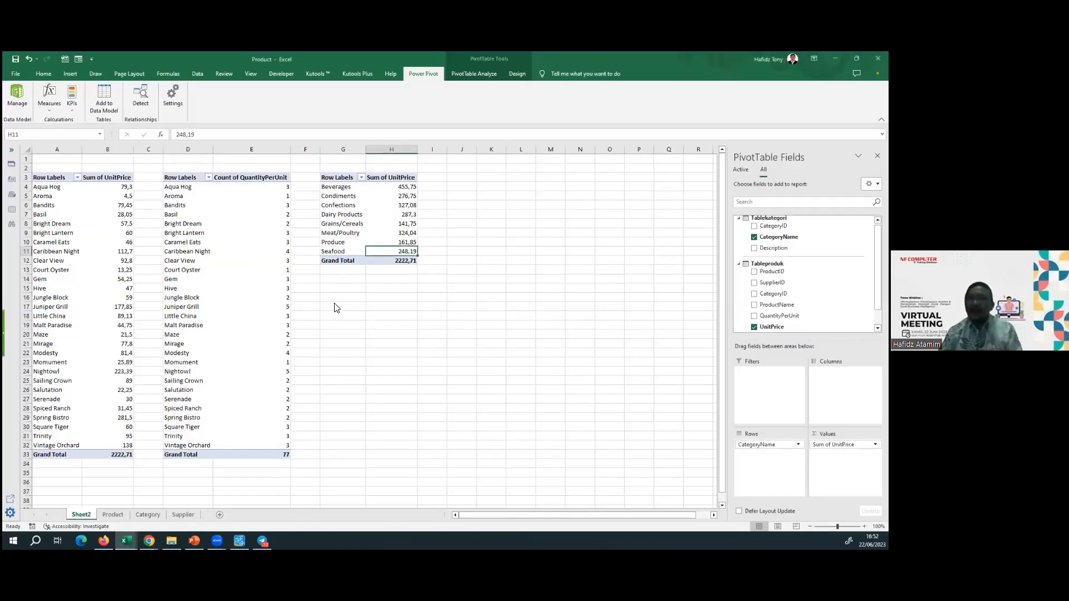
left_click(482, 317)
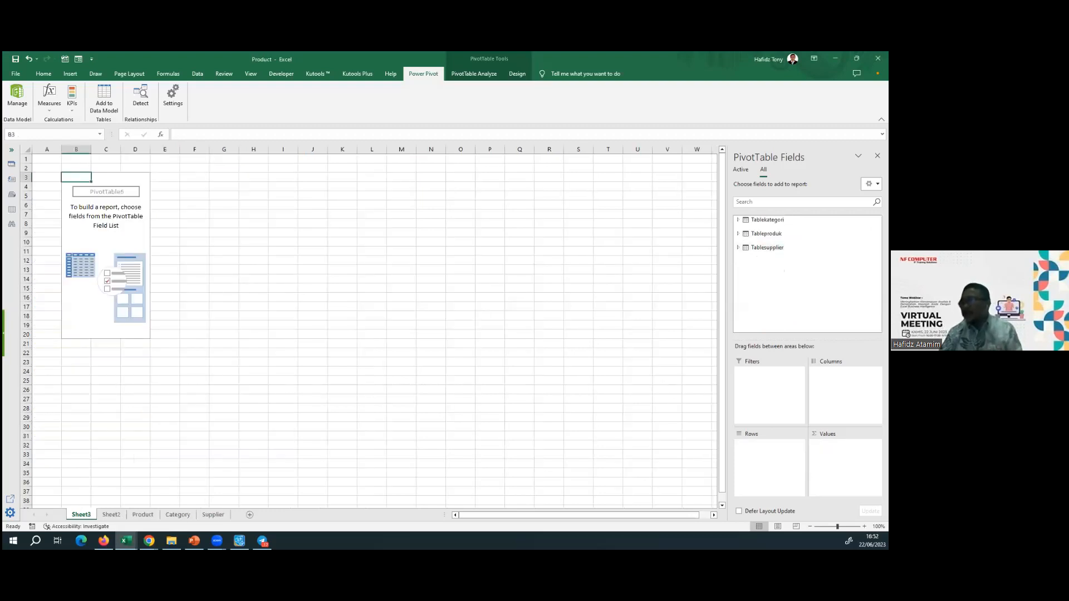
left_click(739, 221)
left_click(738, 266)
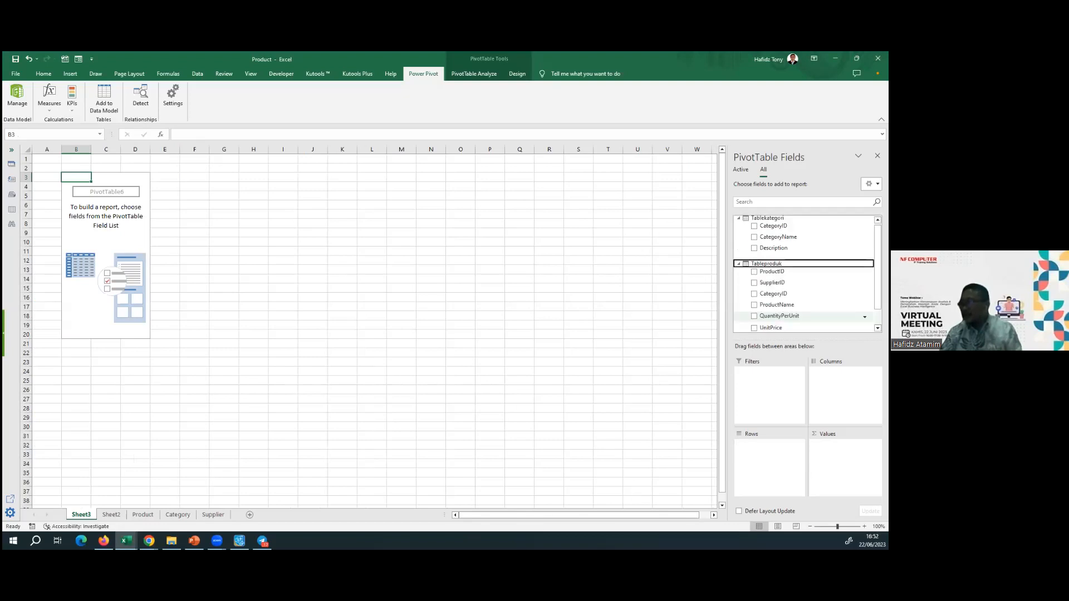
scroll(807, 319, "down", 1)
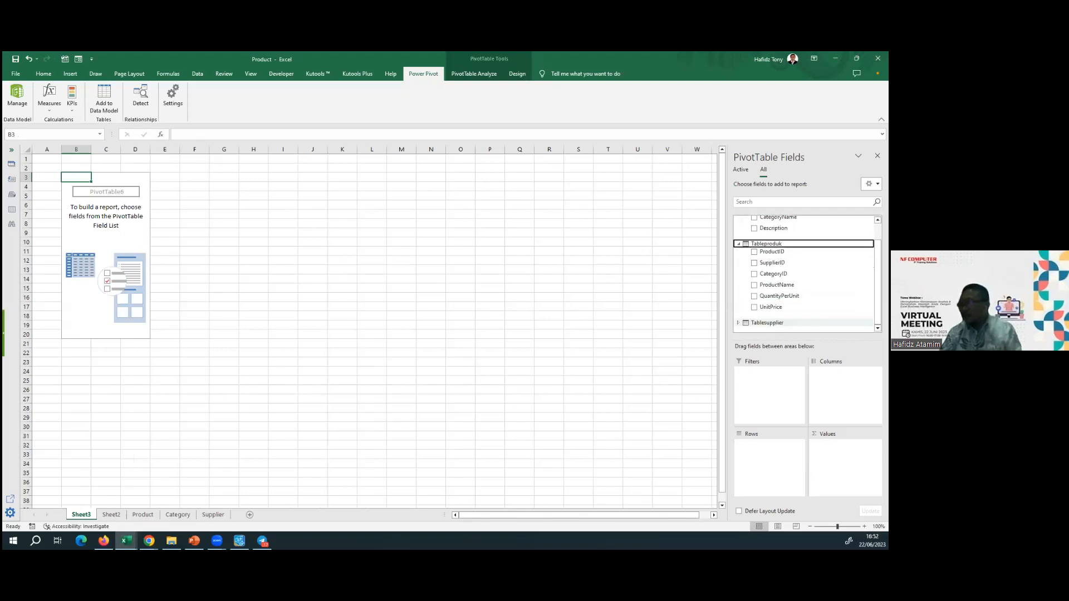
left_click(738, 323)
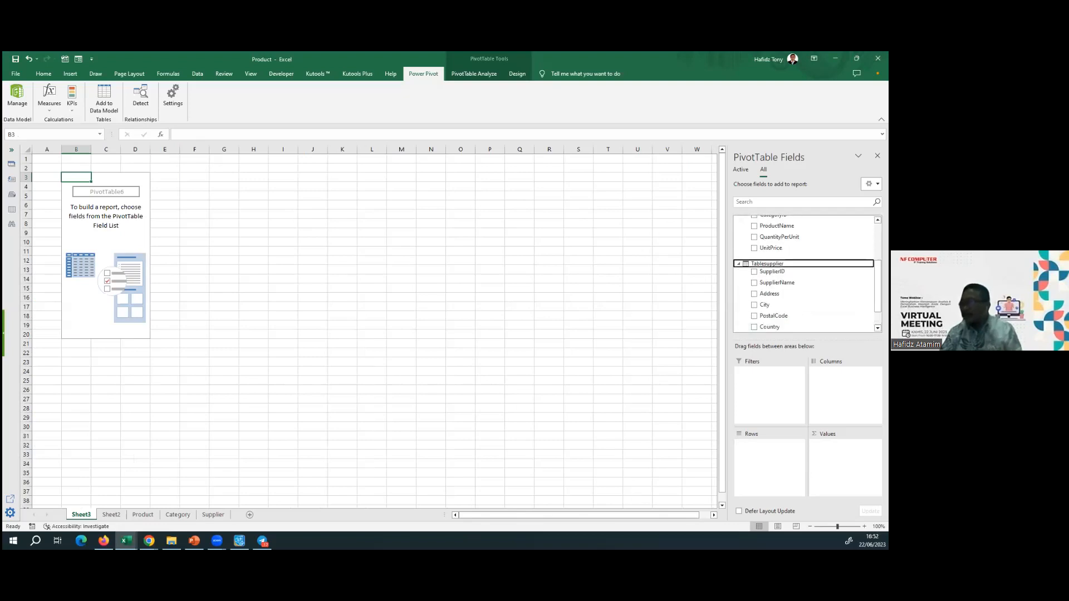
scroll(807, 270, "up", 2)
scroll(808, 273, "up", 1)
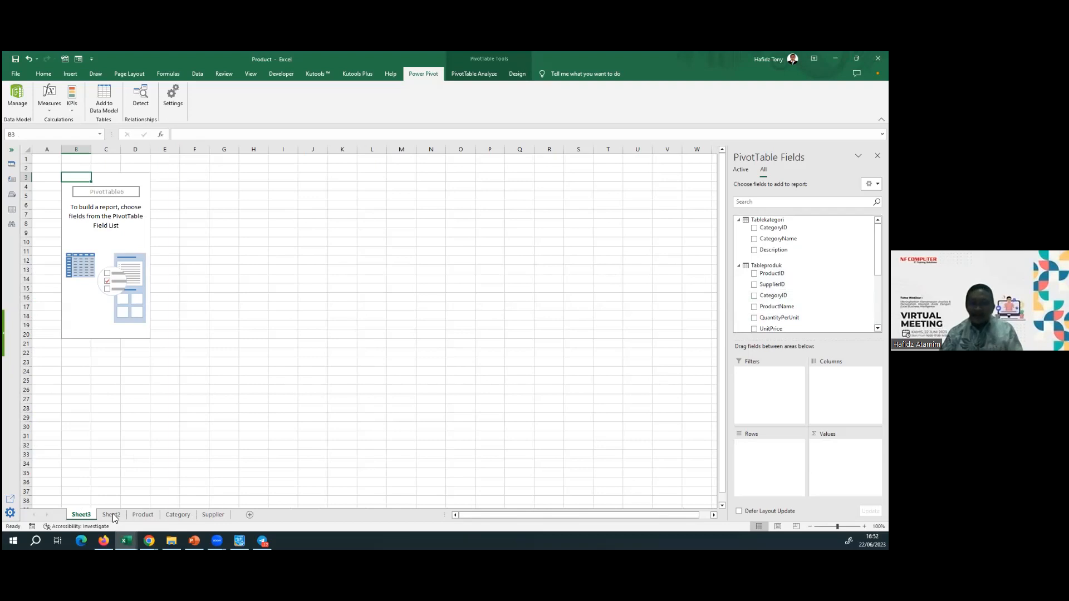
Insert a clustered column PivotChart from Sheet2's supplier Sum of UnitPrice PivotTable and place it beside the category PivotTable.
key("ctrl+Page_Down")
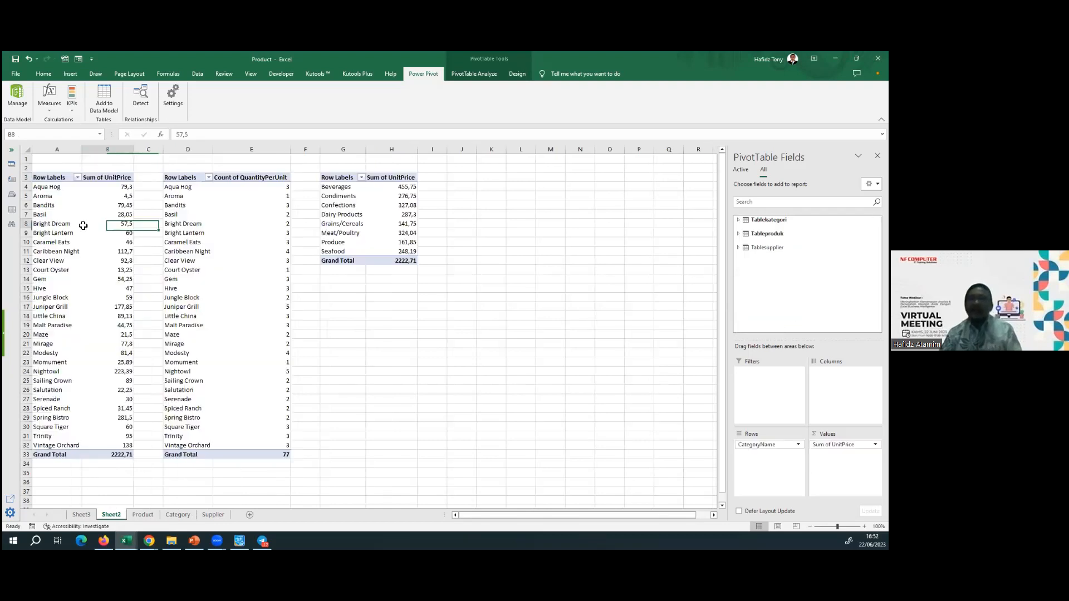
left_click(69, 75)
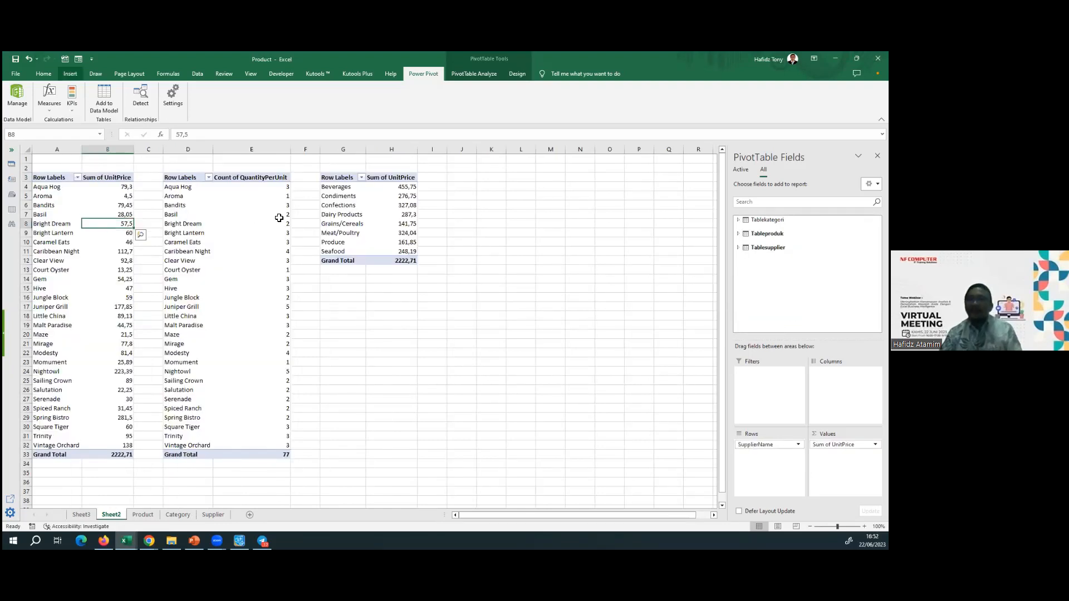
left_click_drag(44, 234, 112, 233)
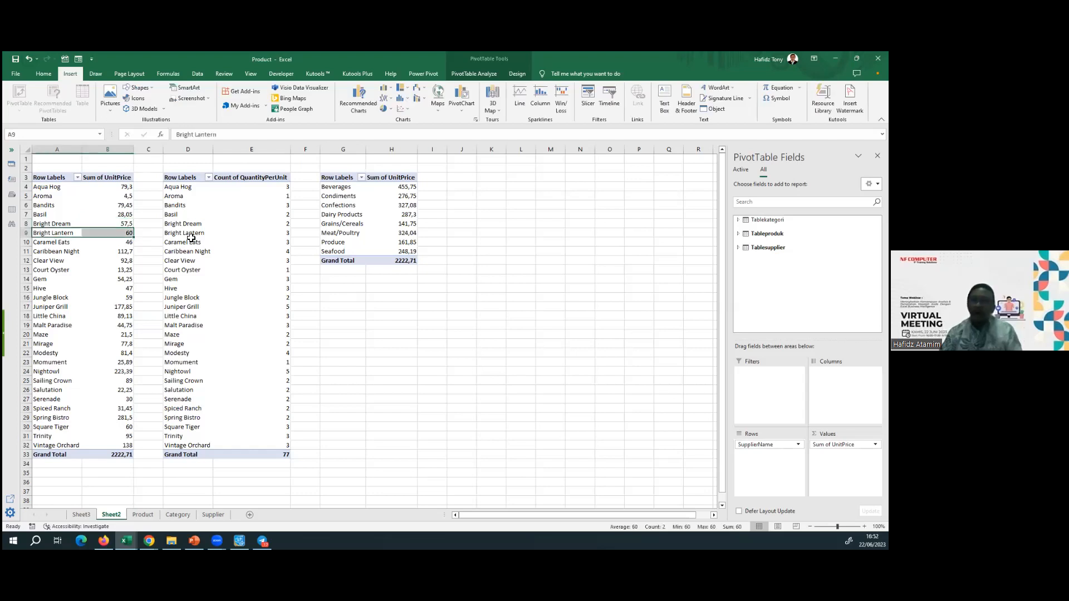
left_click(84, 232)
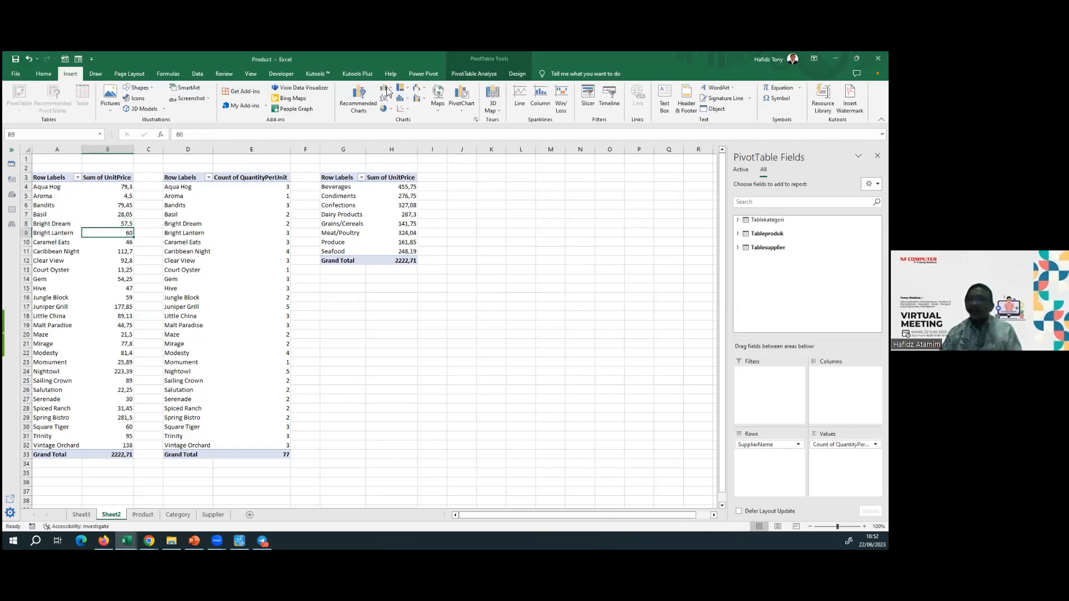
left_click(392, 91)
left_click(423, 302)
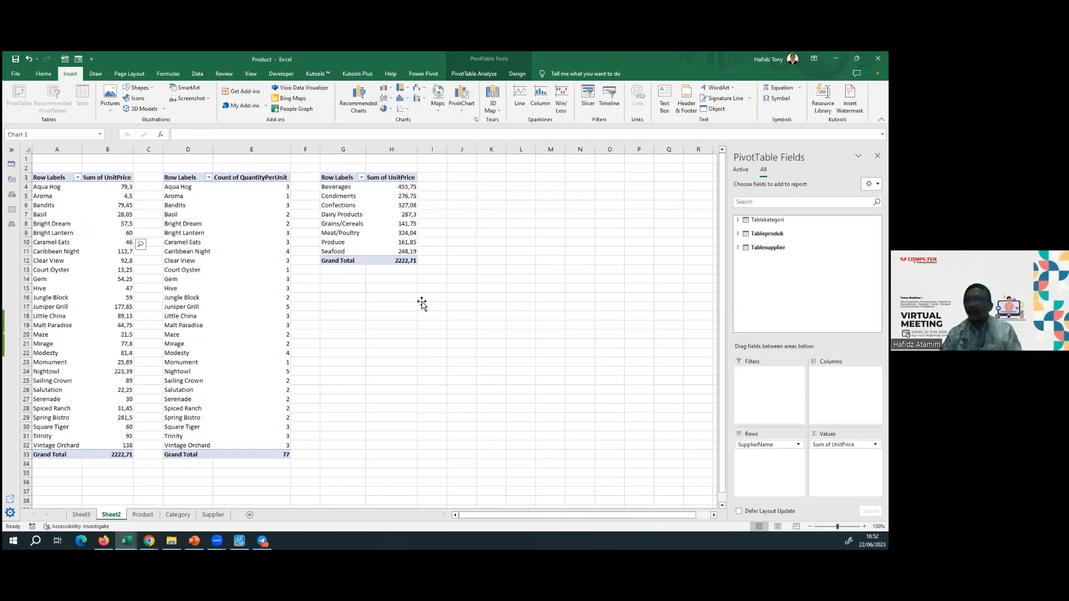
left_click_drag(475, 265, 634, 210)
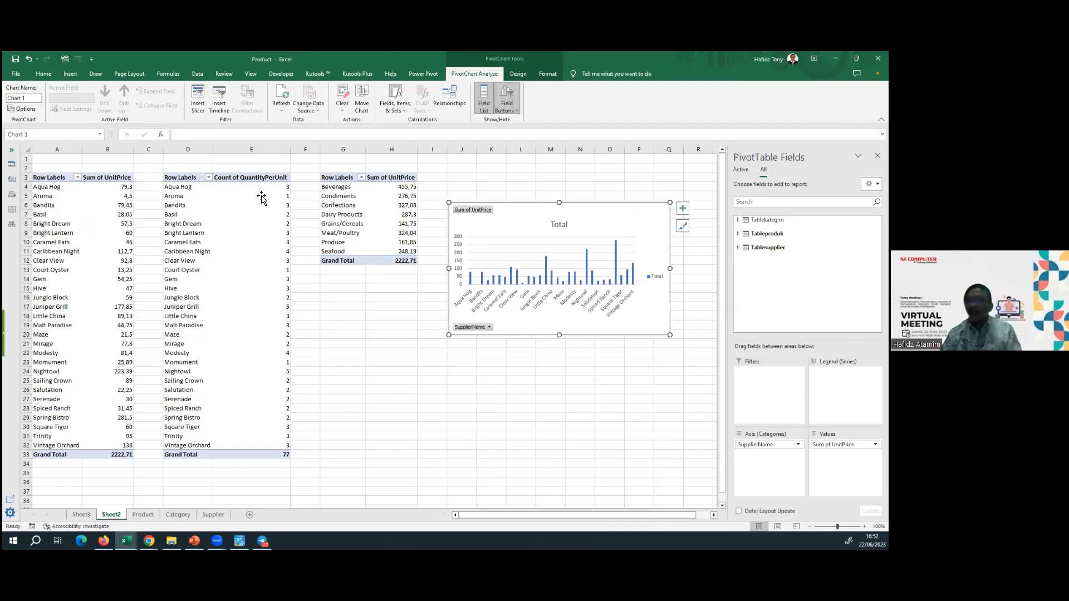
Insert a clustered bar PivotChart from the supplier Count of QuantityPerUnit PivotTable and place it below the column chart.
left_click(251, 242)
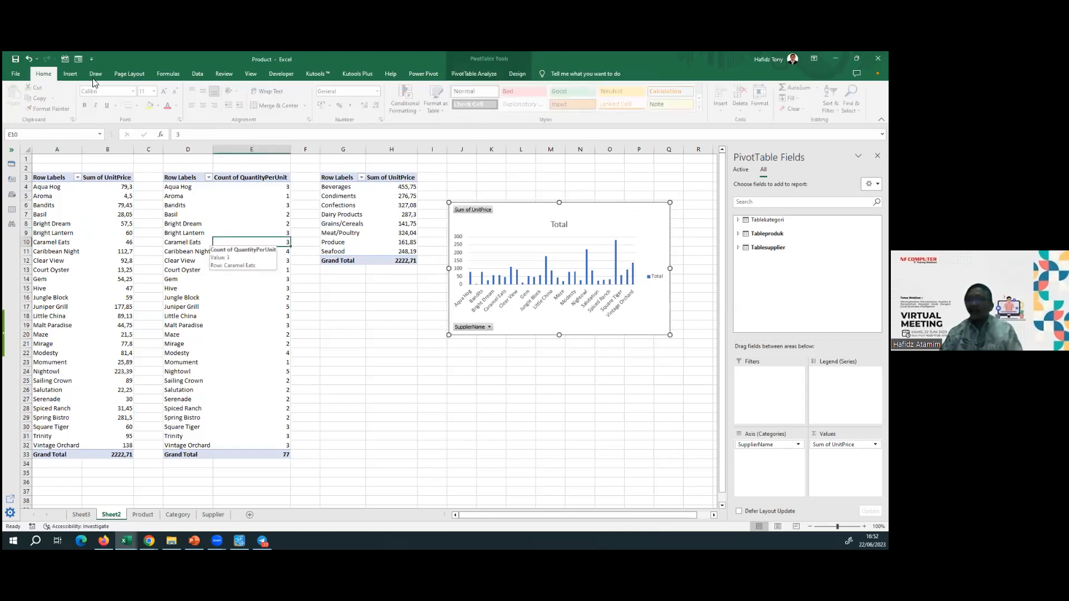
left_click(70, 73)
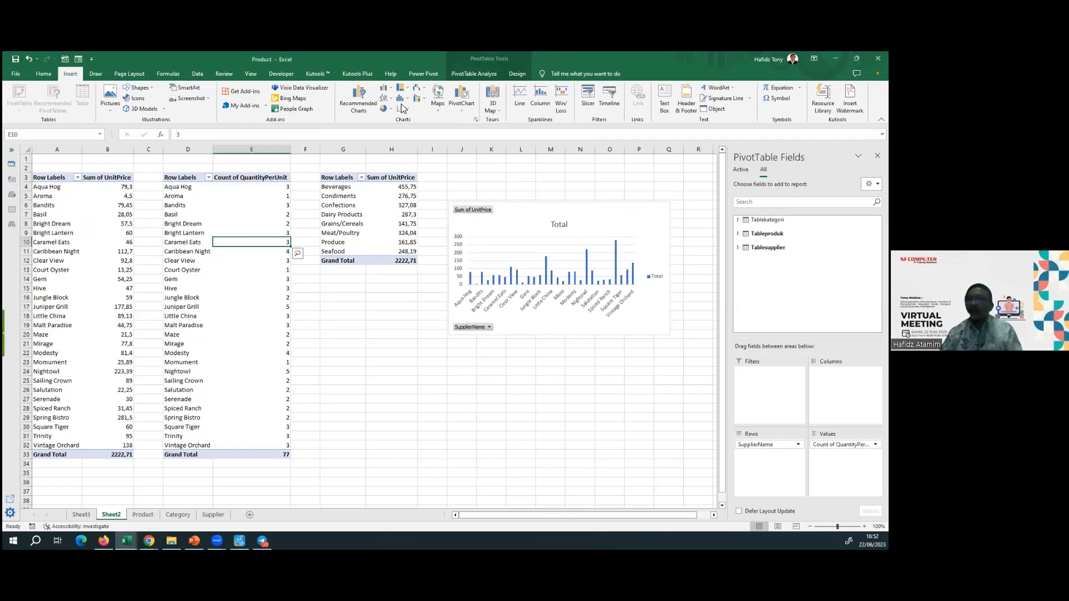
left_click(398, 195)
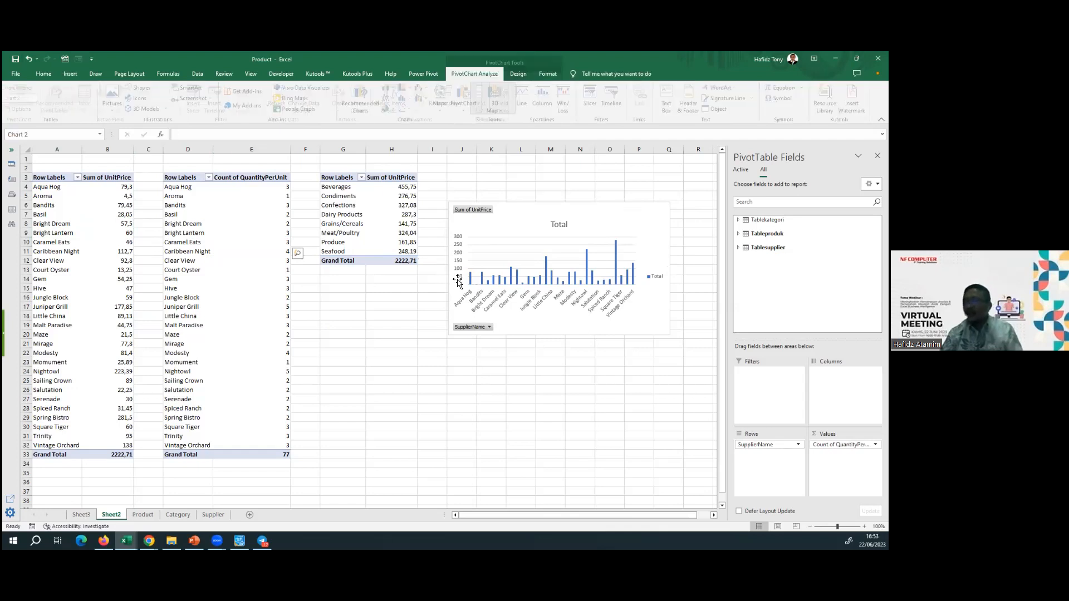
left_click_drag(584, 368, 589, 362)
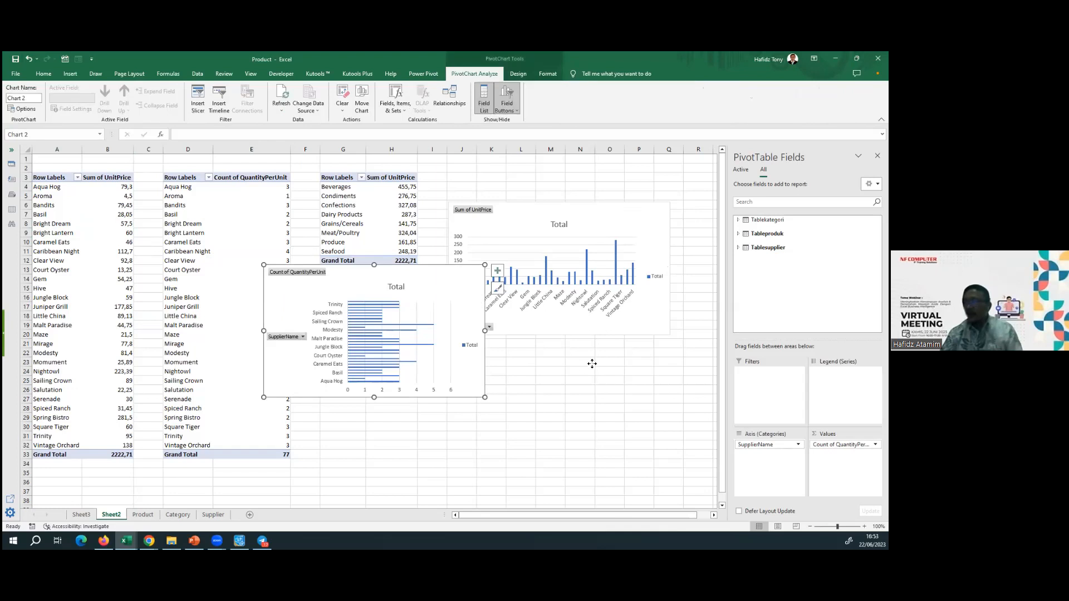
Insert a ProductName slicer for the Count of QuantityPerUnit PivotTable and place it below the PivotTables, beside the charts.
left_click(218, 243)
left_click(225, 241)
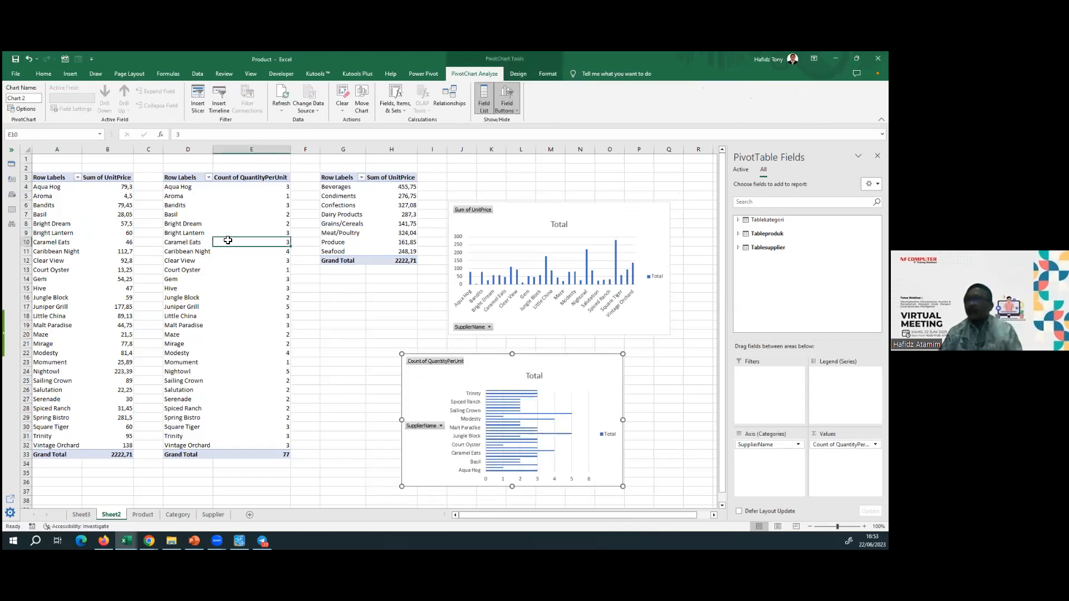
mouse_move(228, 241)
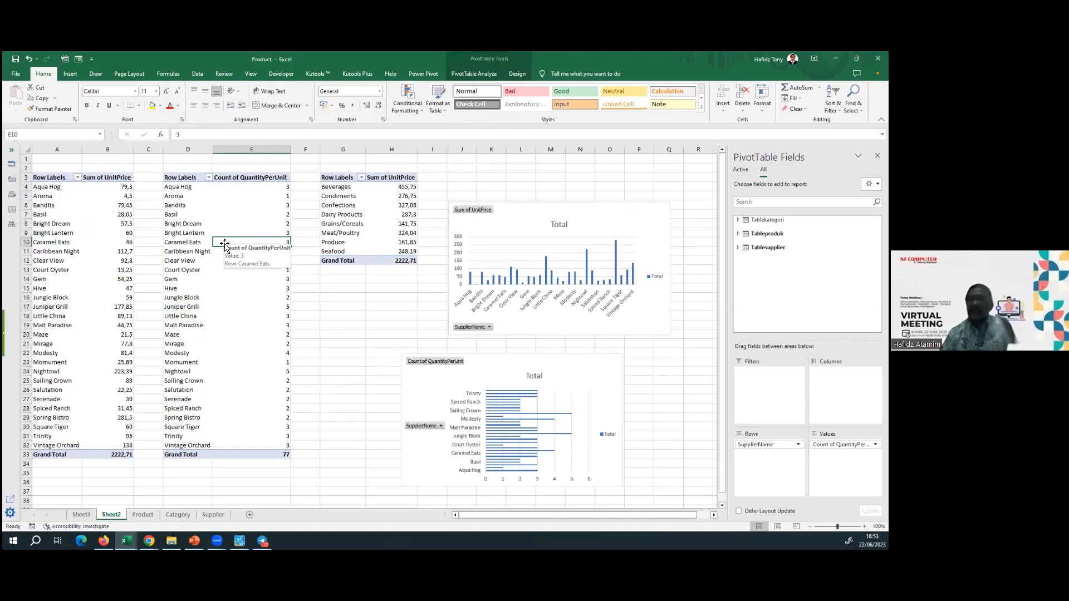
left_click(75, 76)
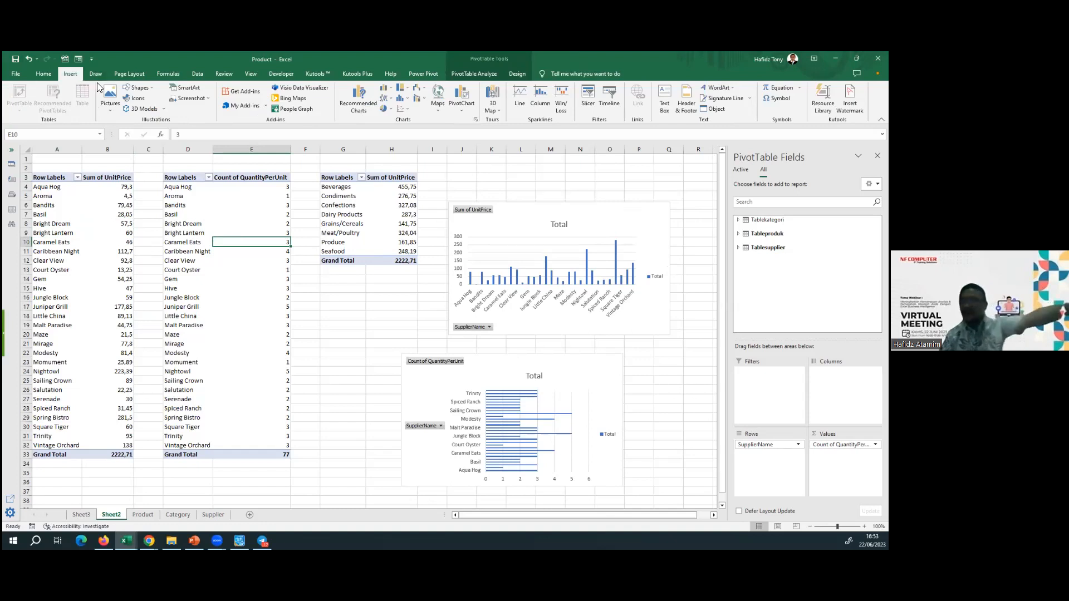
left_click(585, 104)
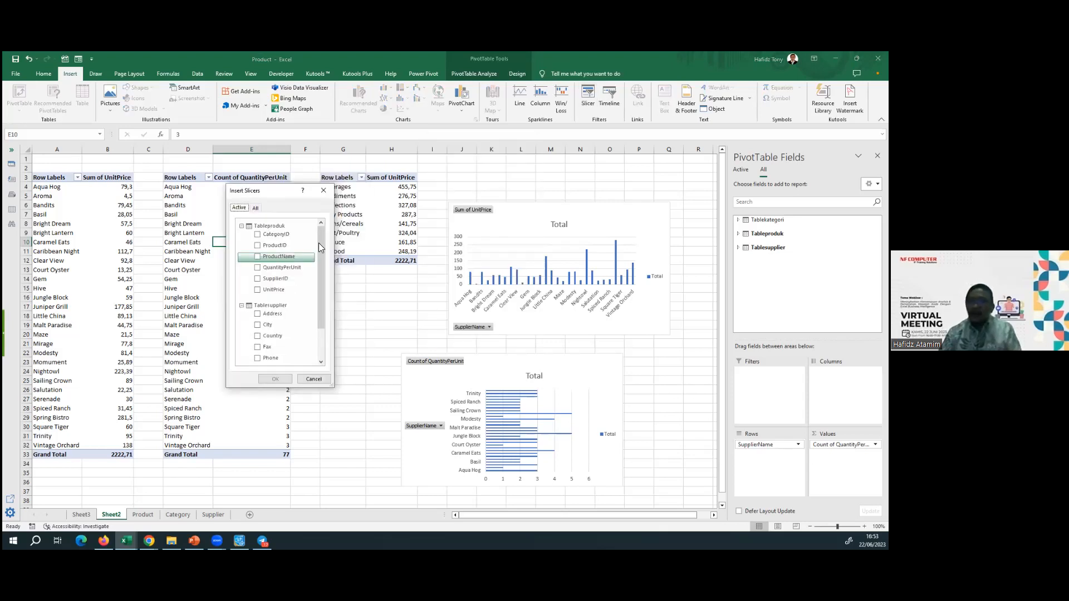
scroll(258, 248, "down", 1)
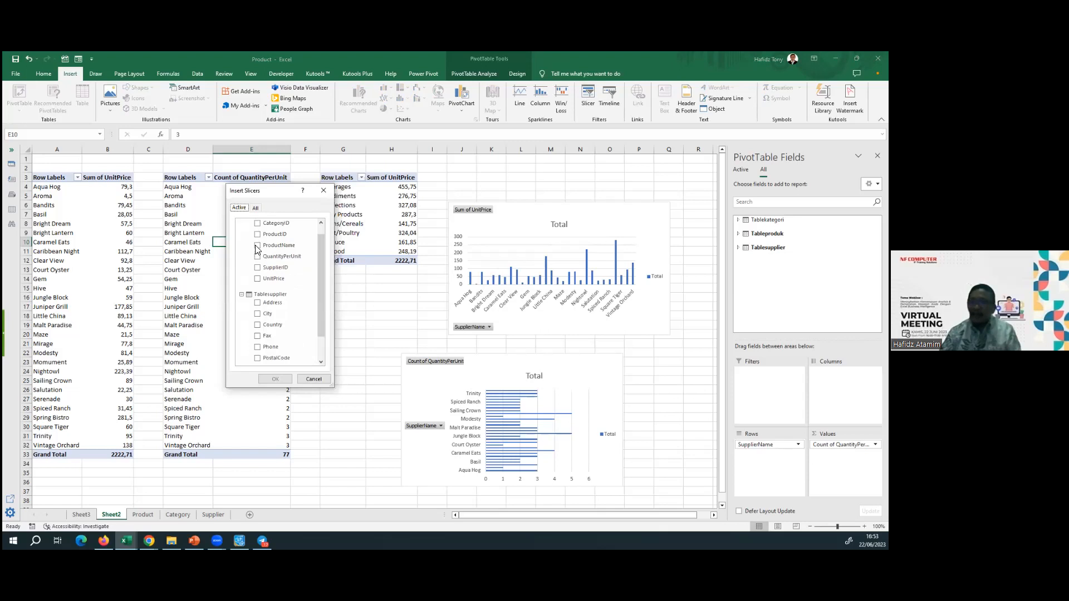
left_click(257, 246)
left_click(276, 380)
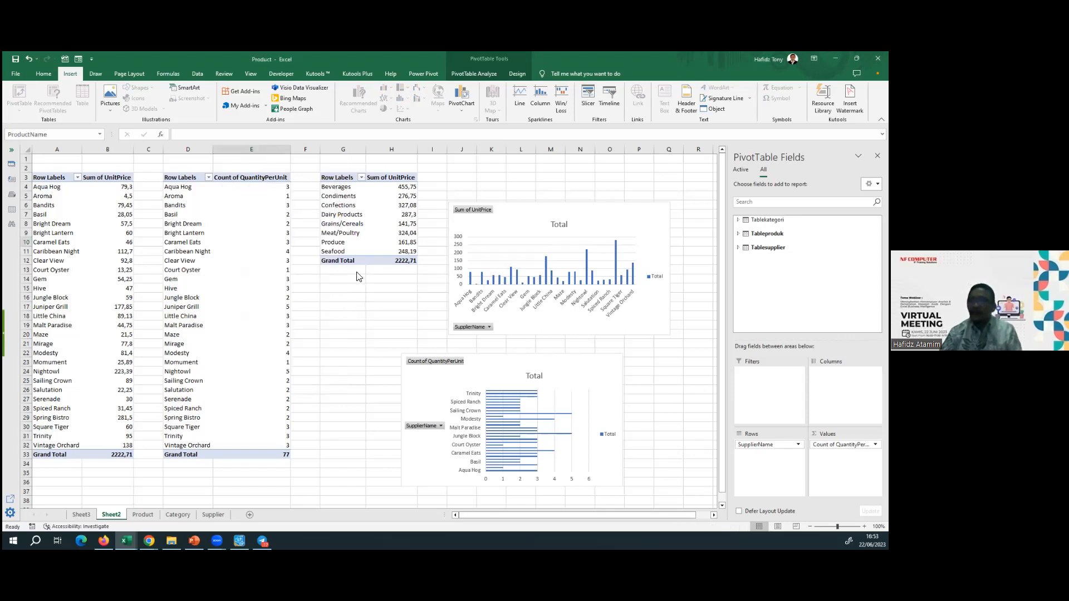
left_click_drag(353, 279, 302, 264)
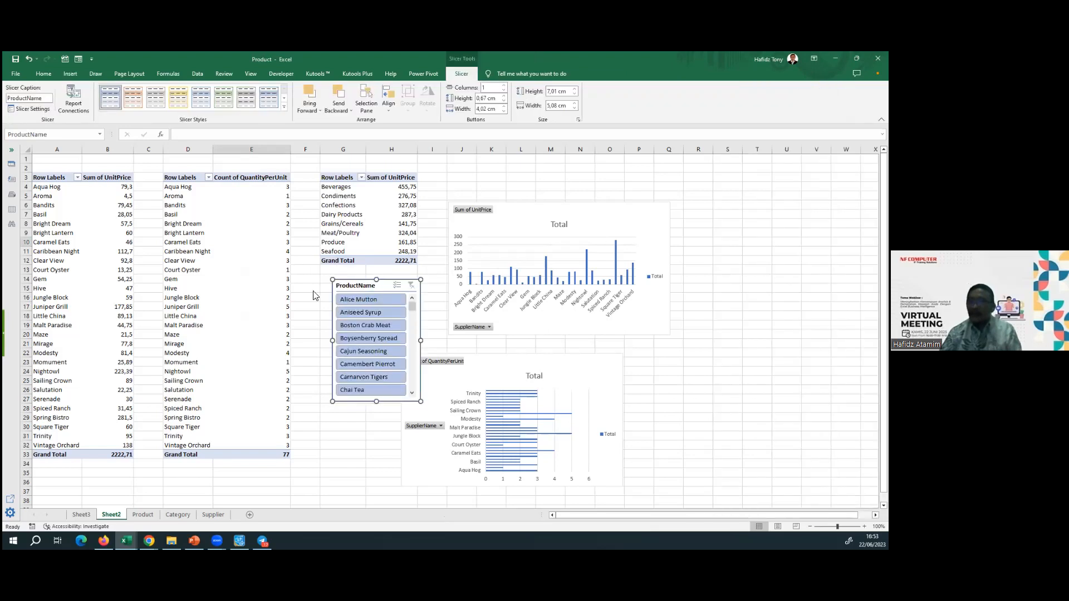
Filter the ProductName slicer to Alice Mutton and Boston Crab Meat, and connect it to PivotTable3 and PivotTable5 as well.
left_click(315, 284)
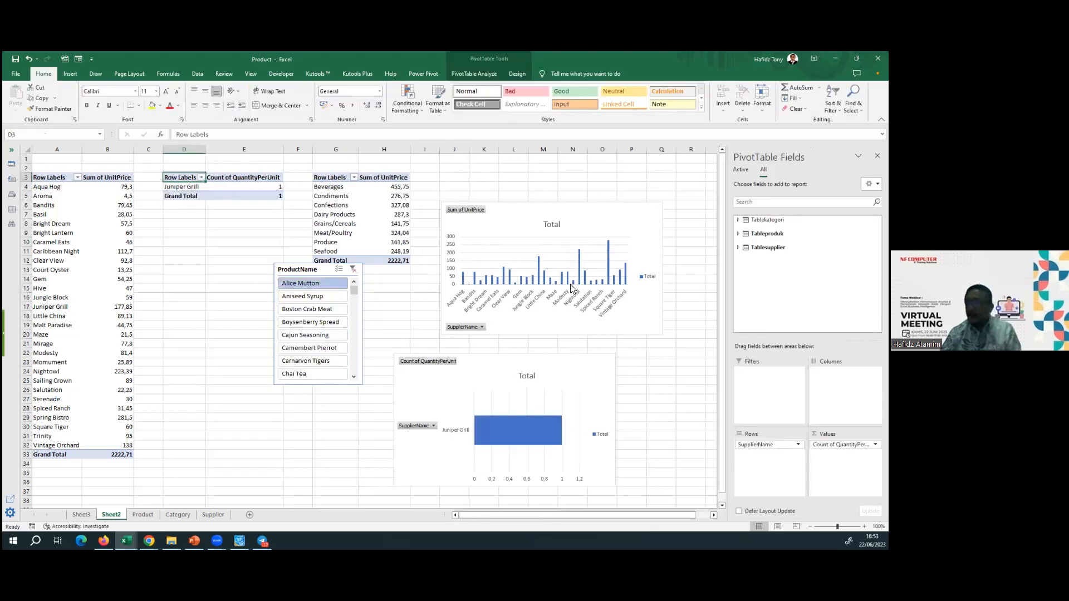
left_click(306, 310)
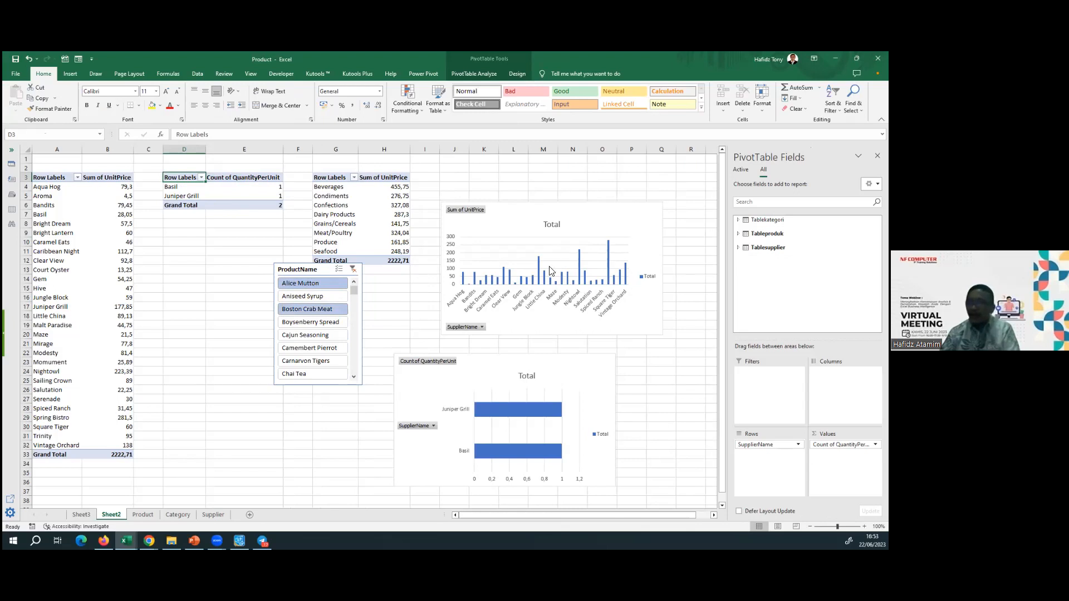
left_click(310, 272)
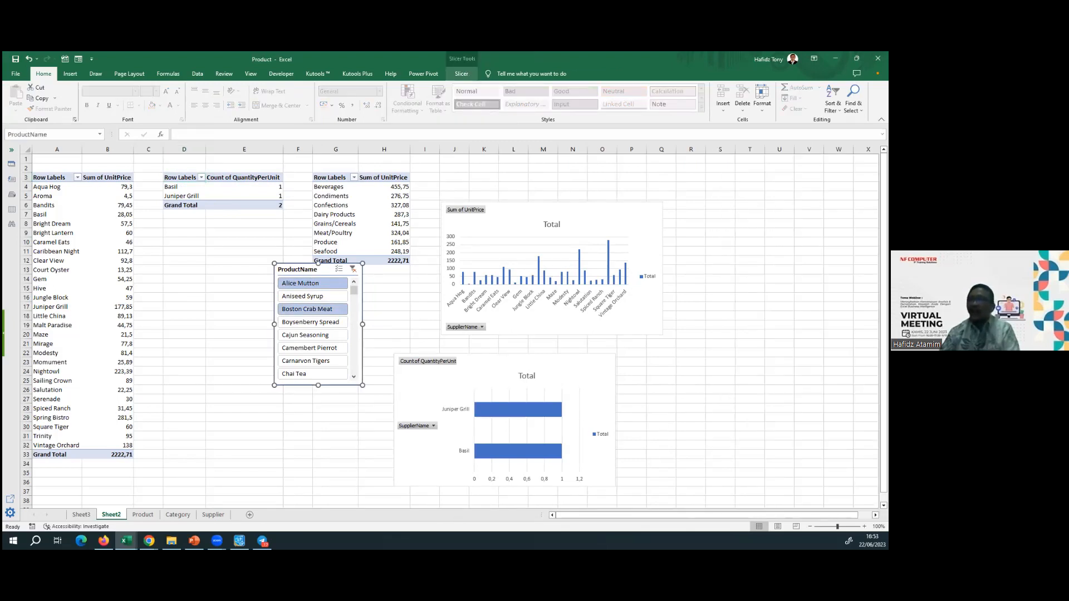
left_click(462, 74)
left_click(74, 105)
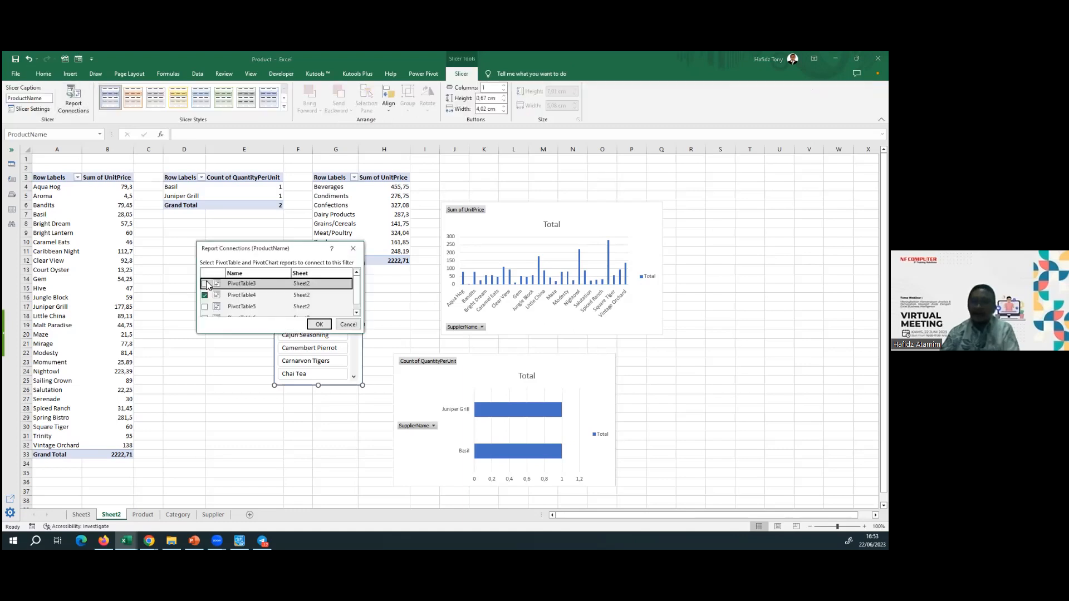
left_click(205, 300)
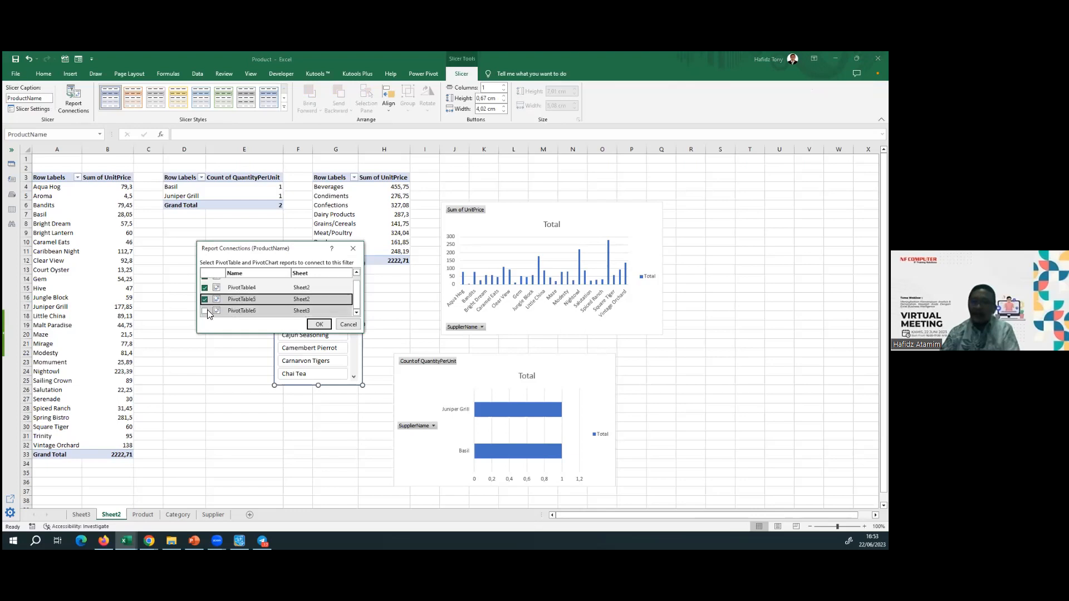
left_click(318, 325)
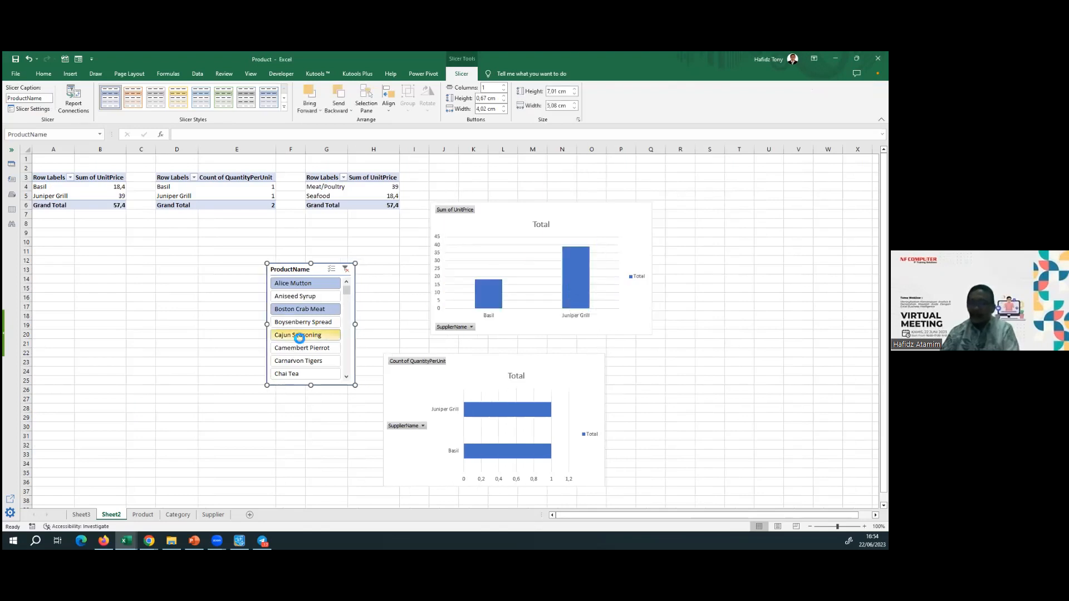
Add Cajun Seasoning and Carnarvon Tigers to the ProductName slicer selection and shift the column chart slightly up and to the right.
left_click(299, 336)
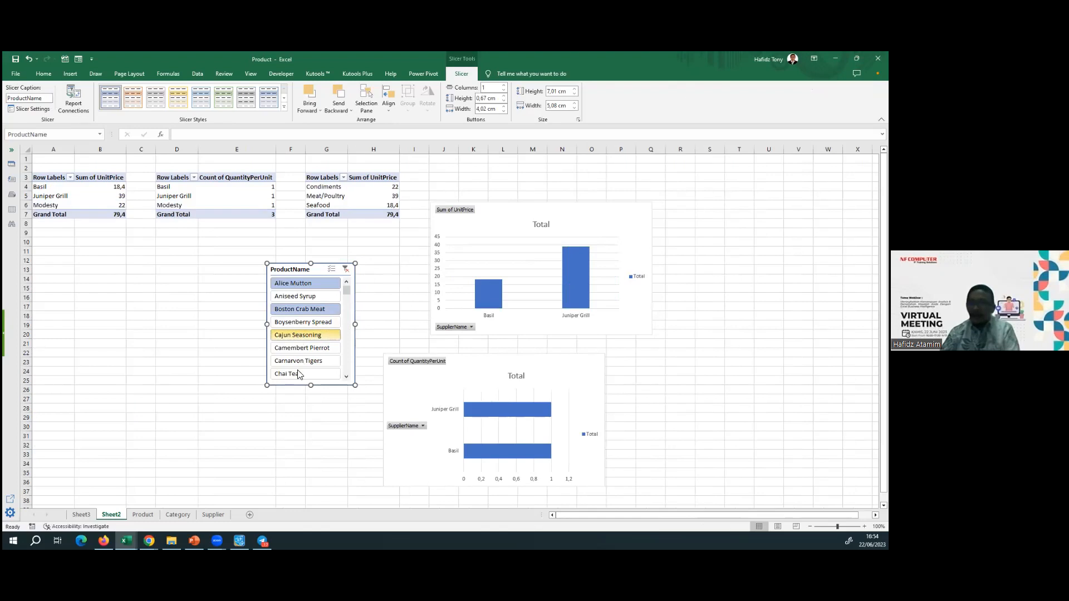
left_click(299, 361)
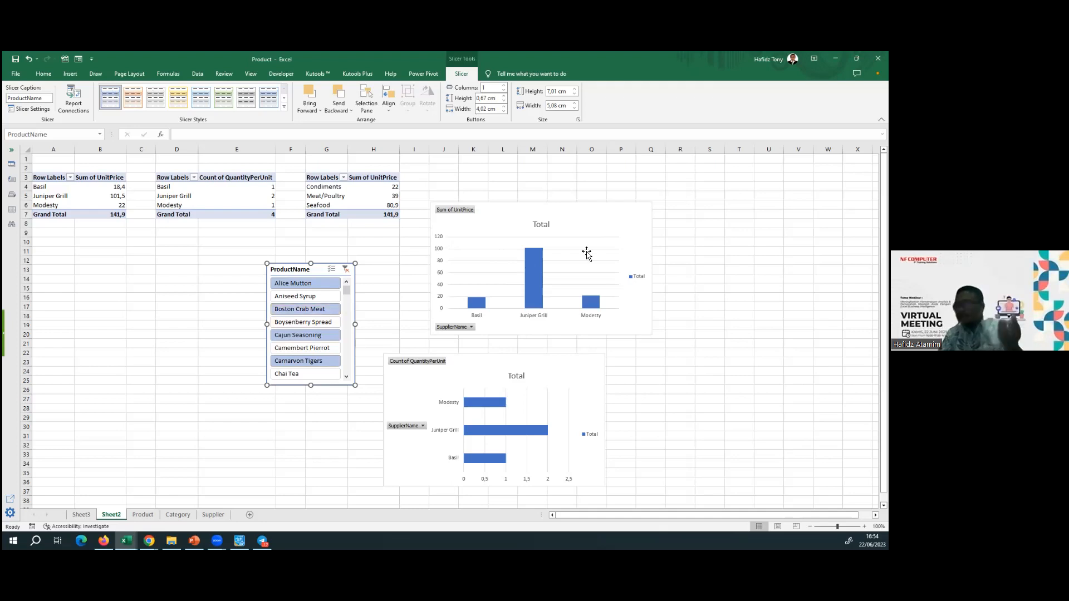
left_click(598, 202)
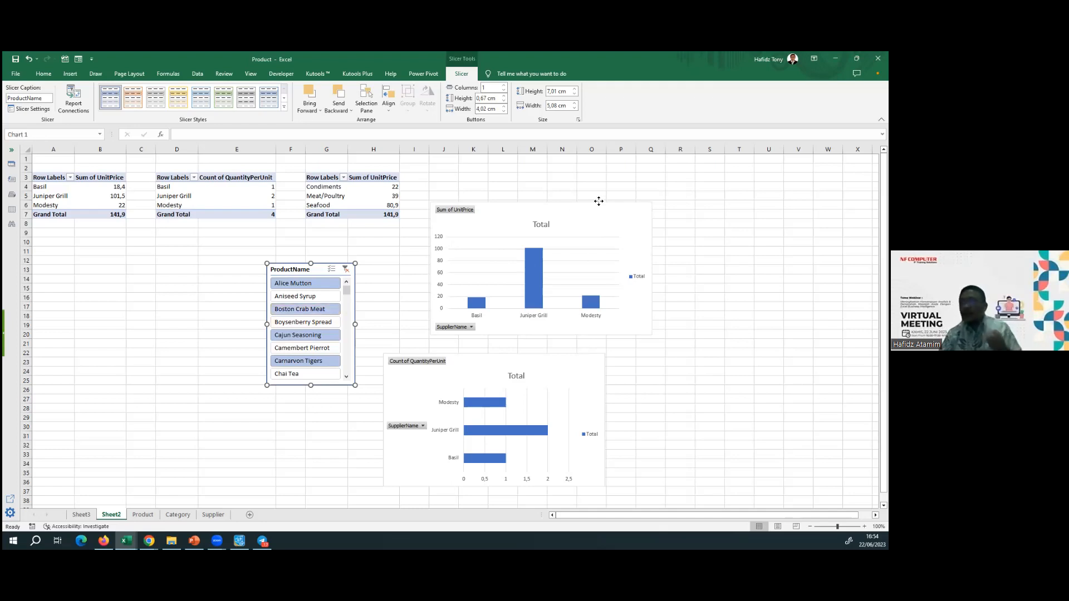
left_click_drag(599, 201, 599, 201)
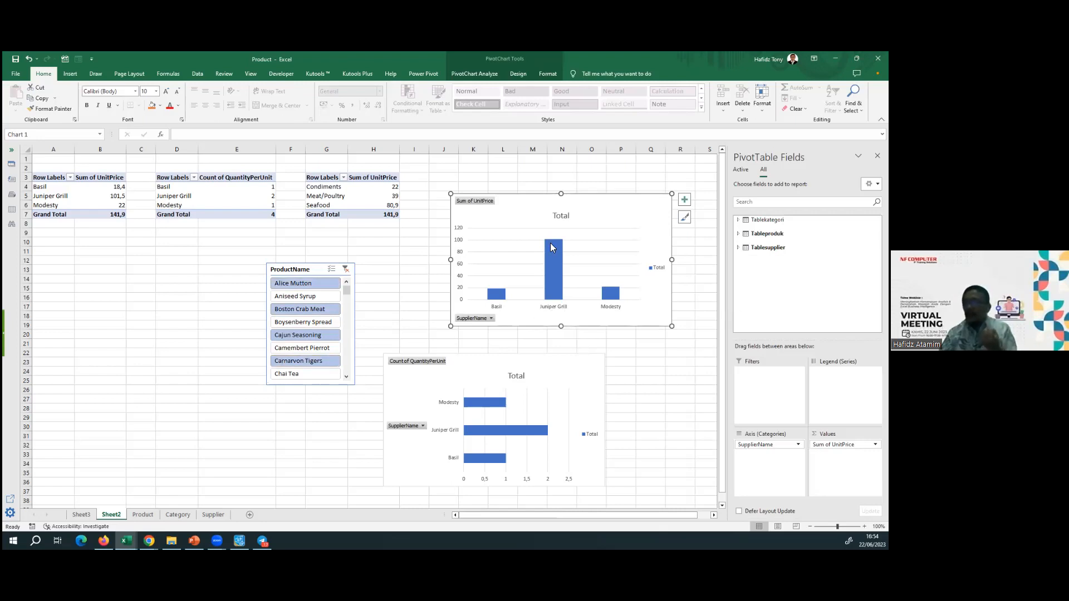
mouse_move(552, 245)
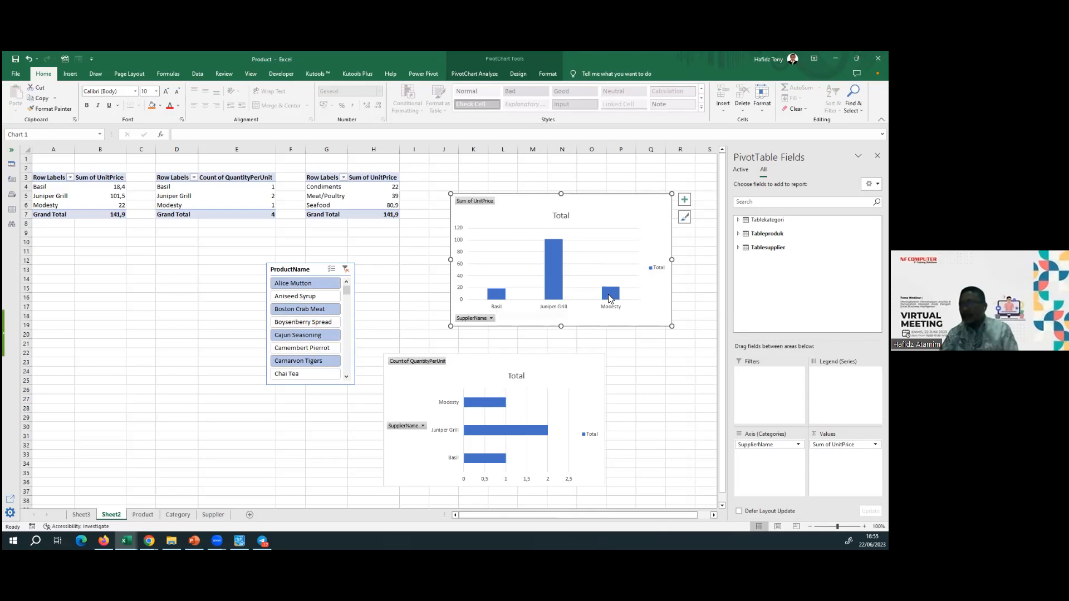
mouse_move(610, 299)
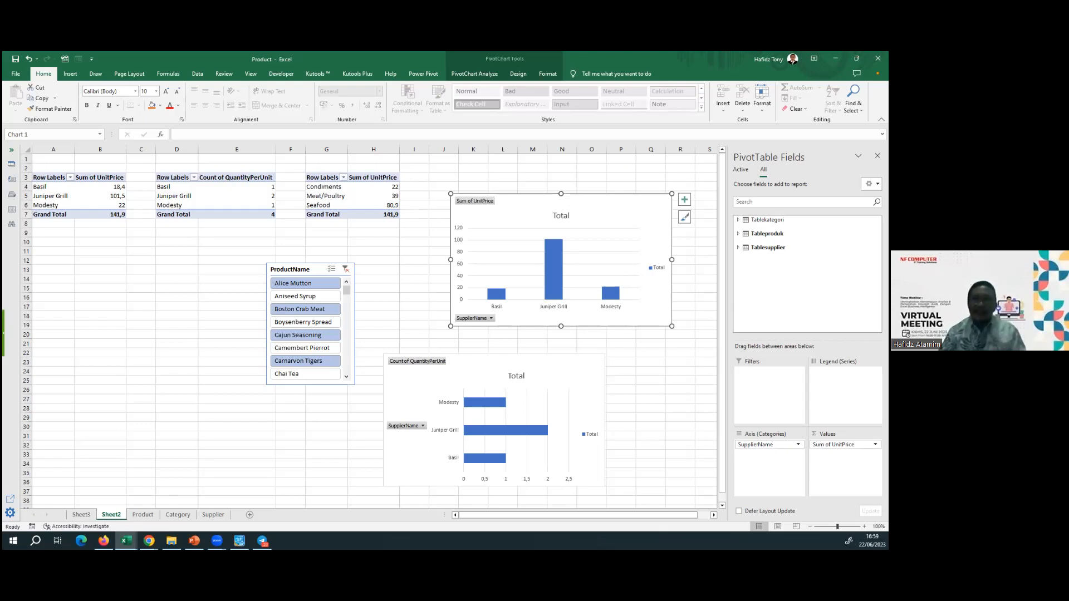
Launch the Power Query Editor from the workbook.
left_click(198, 74)
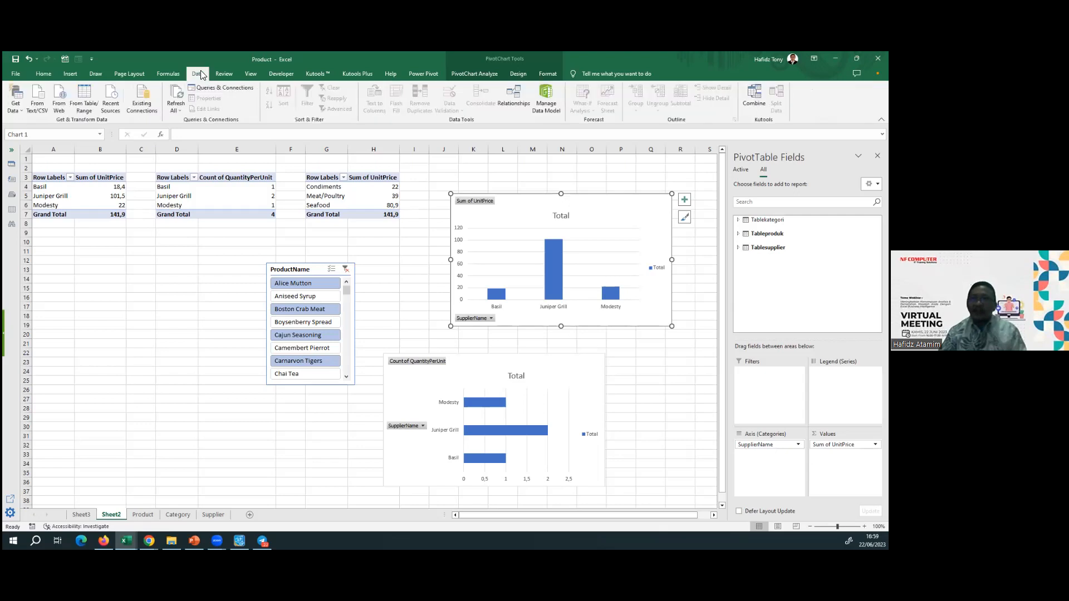
left_click(15, 106)
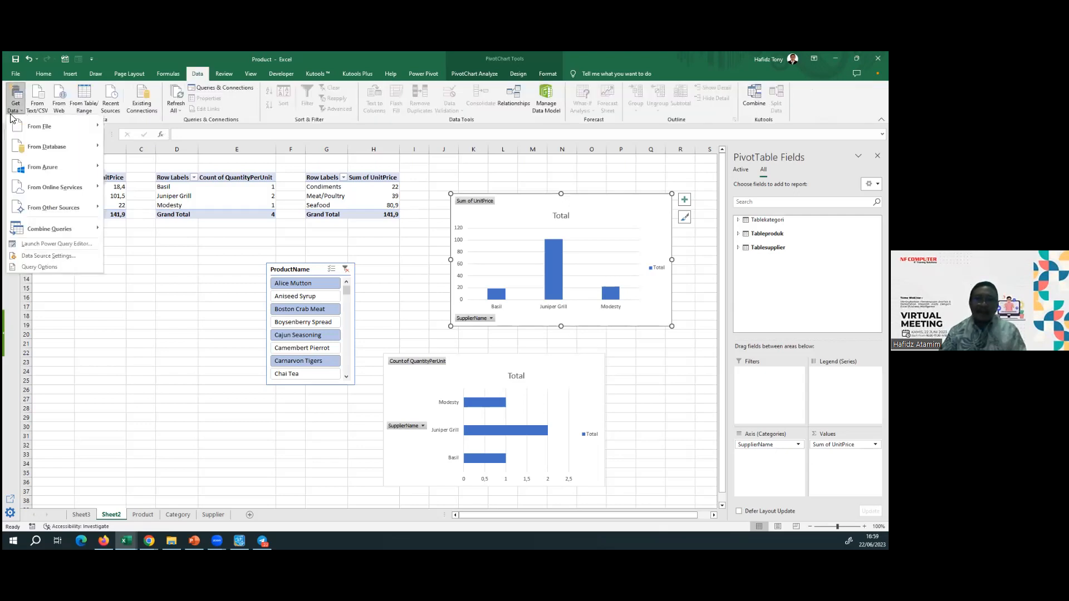
left_click(83, 244)
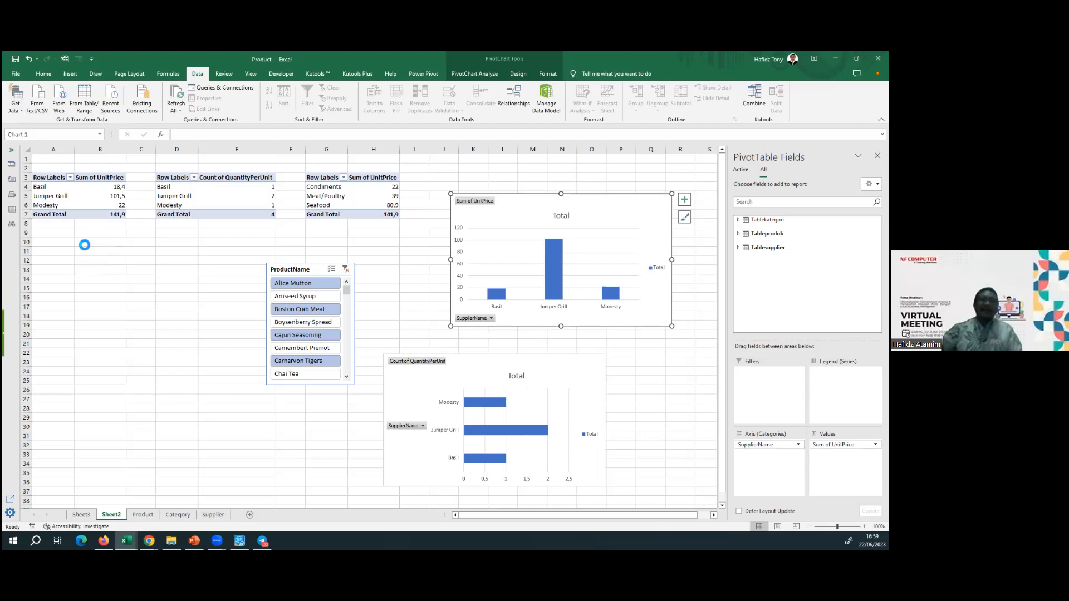